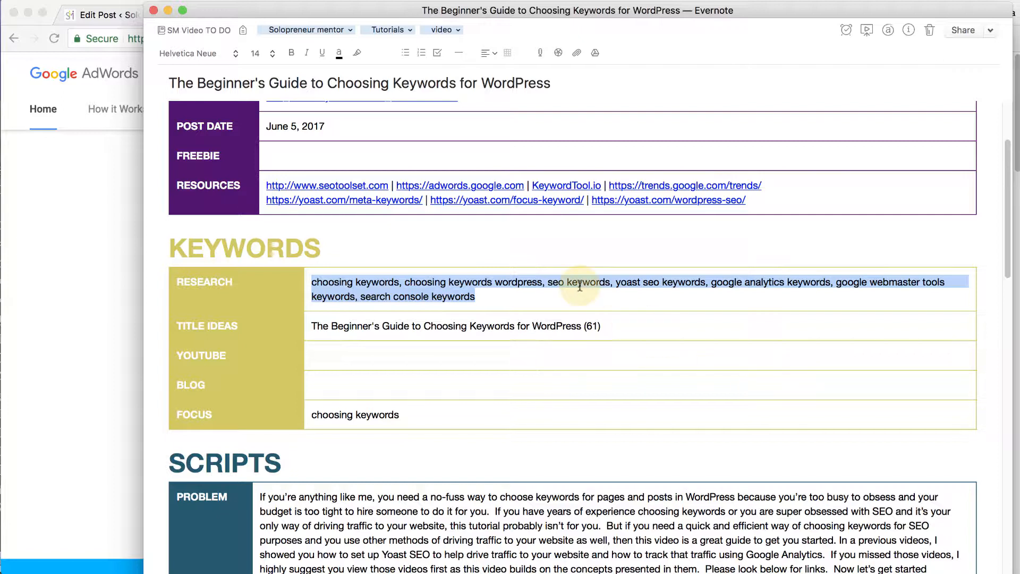
Switch to the Google AdWords page in Chrome and sign in with the Solopreneur Mentor account.
click(530, 303)
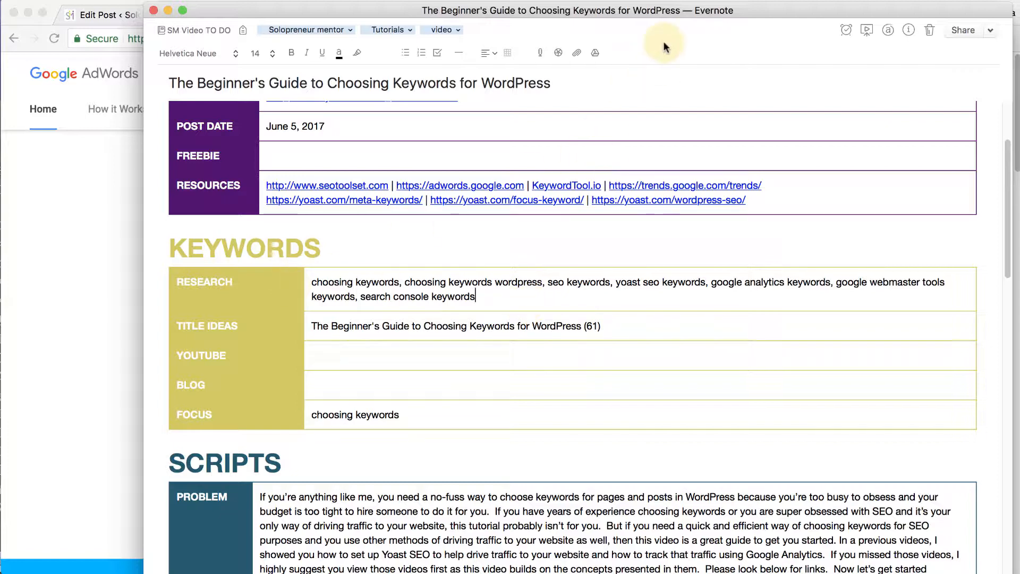
click(103, 225)
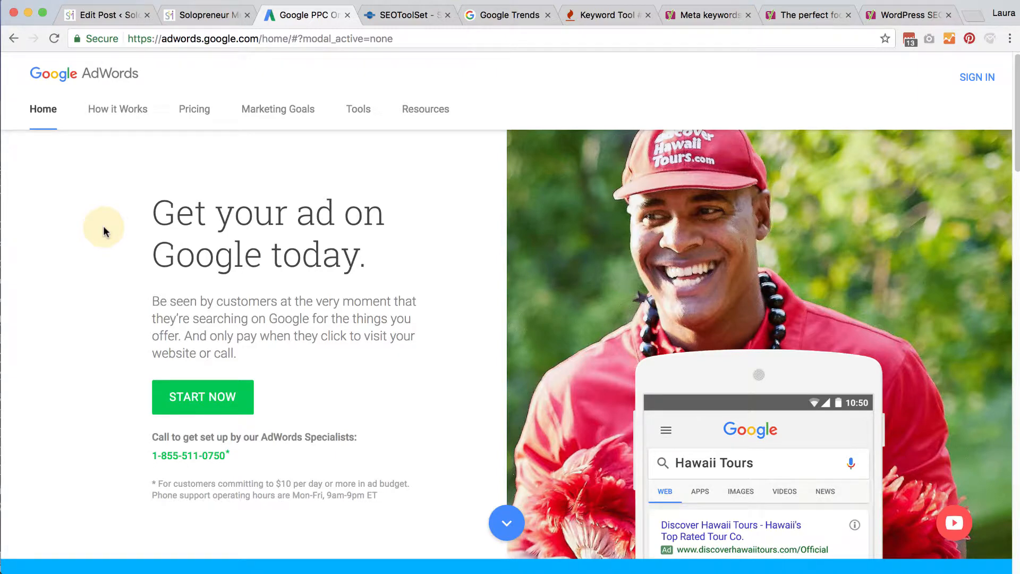
click(977, 87)
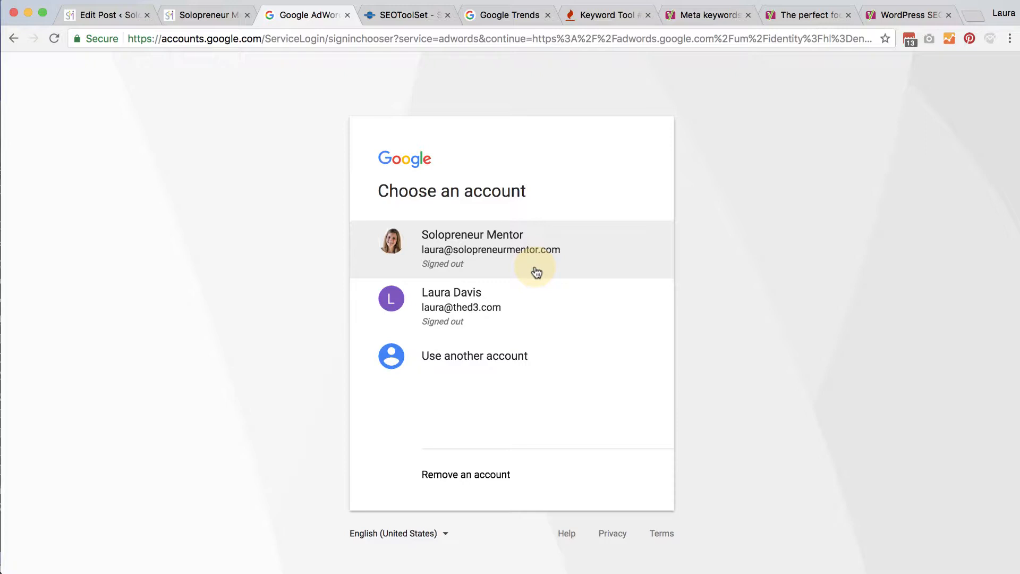
click(450, 248)
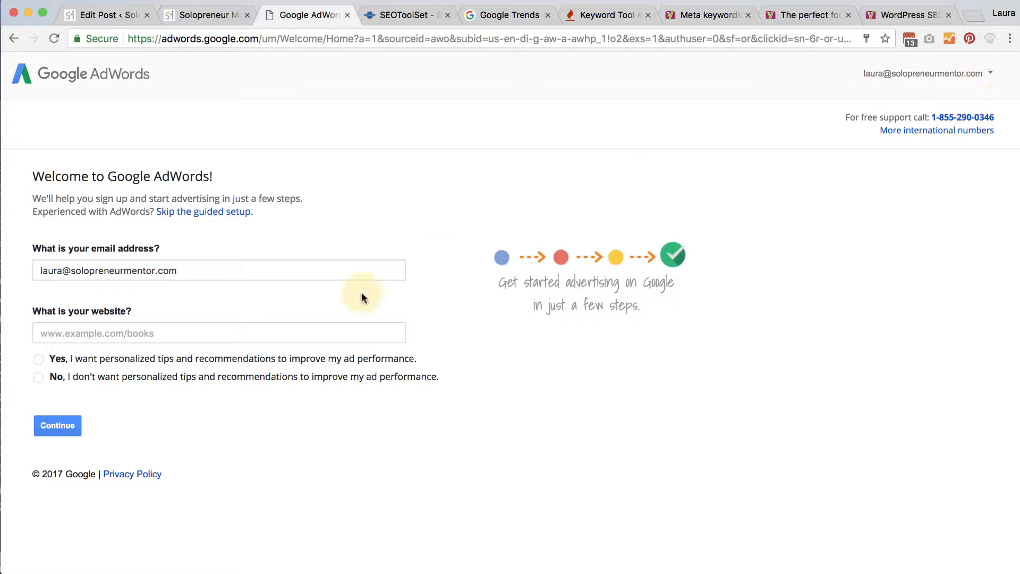
Enter solopreneurmentor.com as the website, decline personalized tips and recommendations, and continue the signup.
click(107, 332)
click(107, 333)
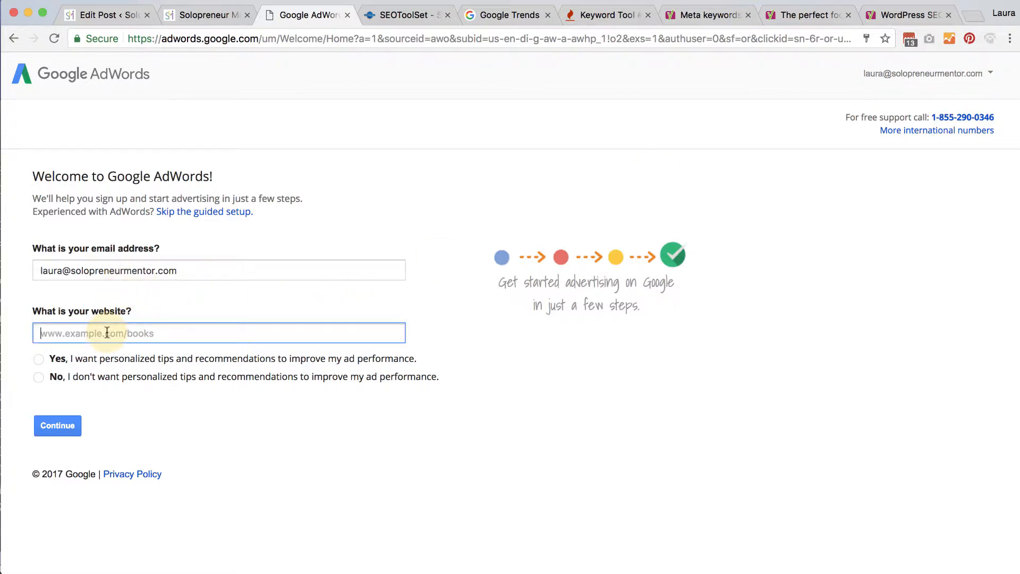
text(solo)
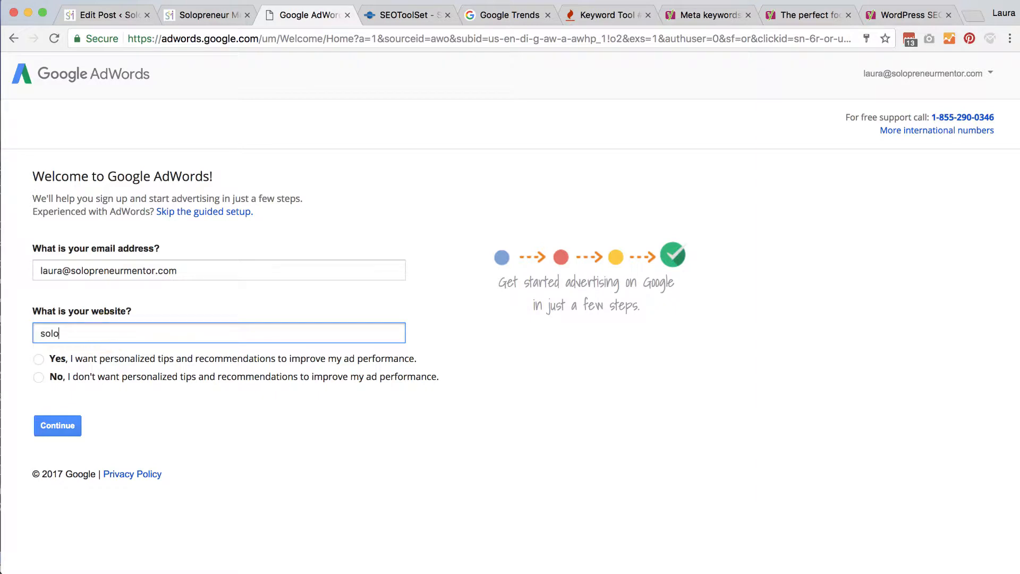
text(preneurmentor.com)
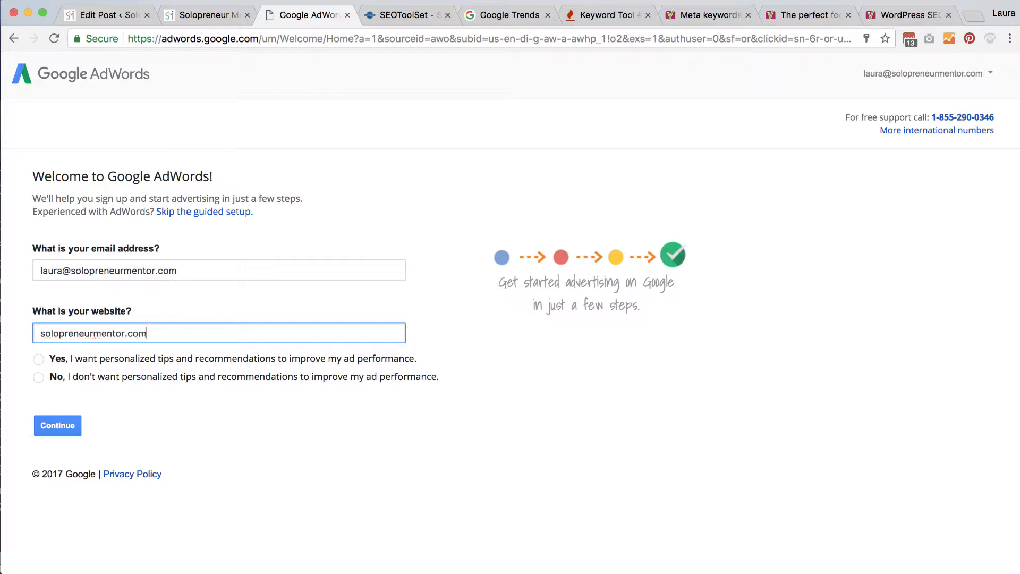
click(39, 377)
click(59, 425)
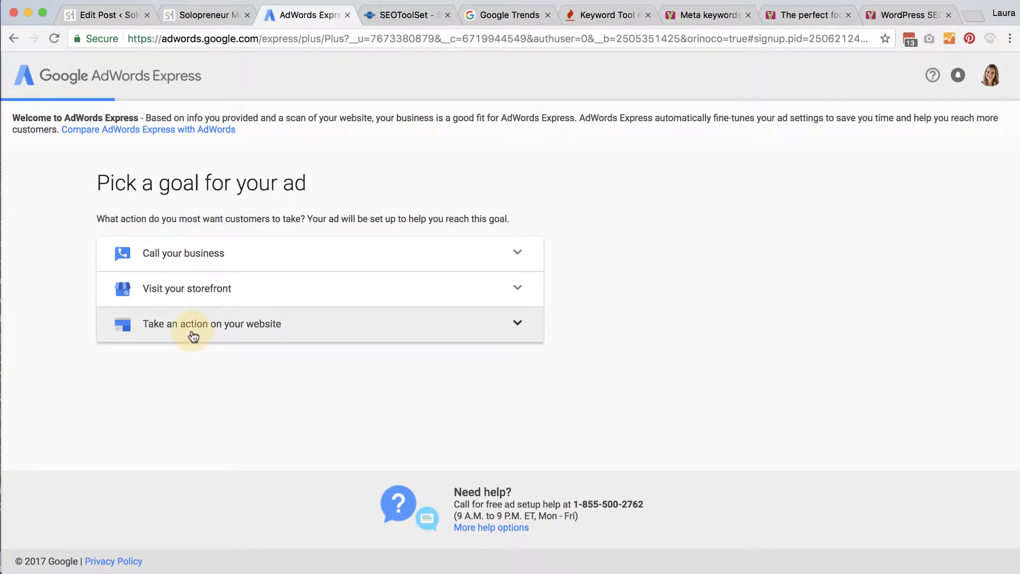
Choose "Take an action on your website" as the ad goal and accept the suggested city locations.
click(213, 333)
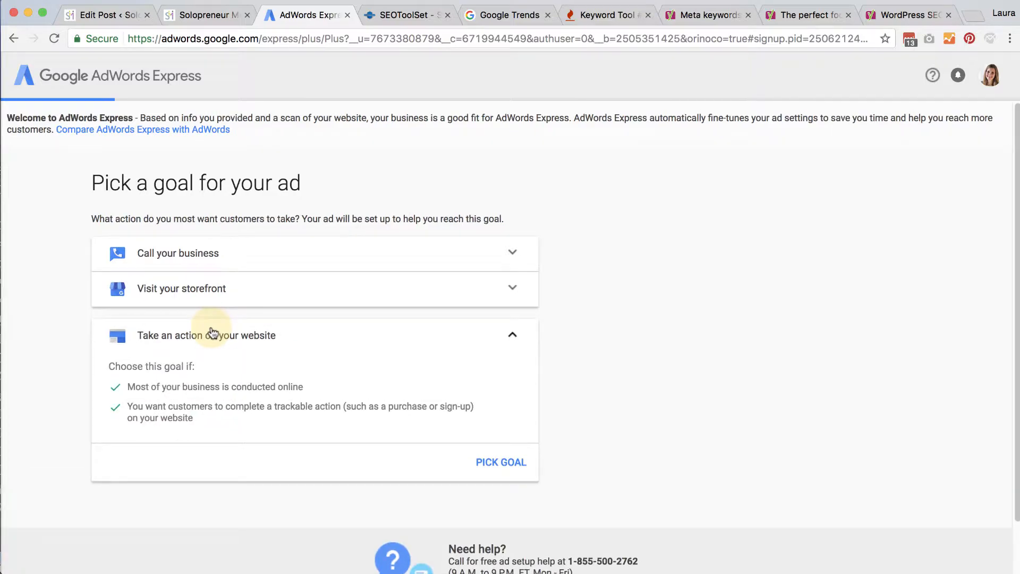
click(491, 460)
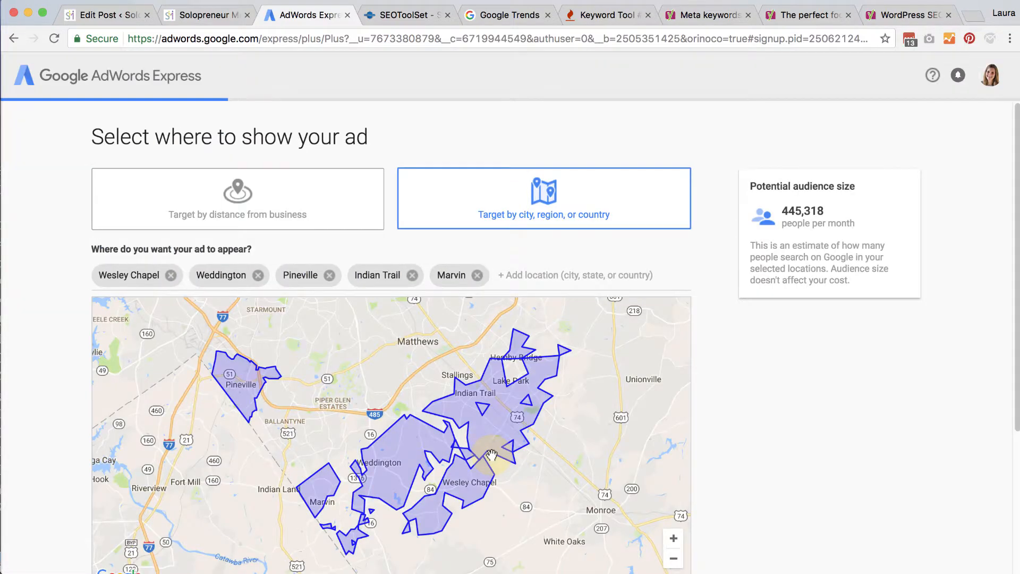
scroll(736, 467, down, 5)
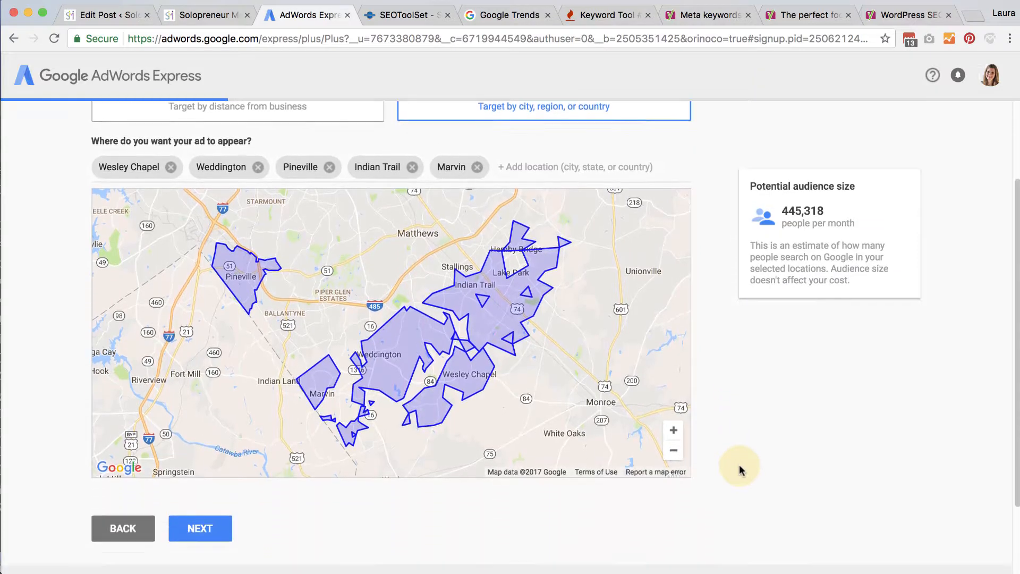
click(200, 436)
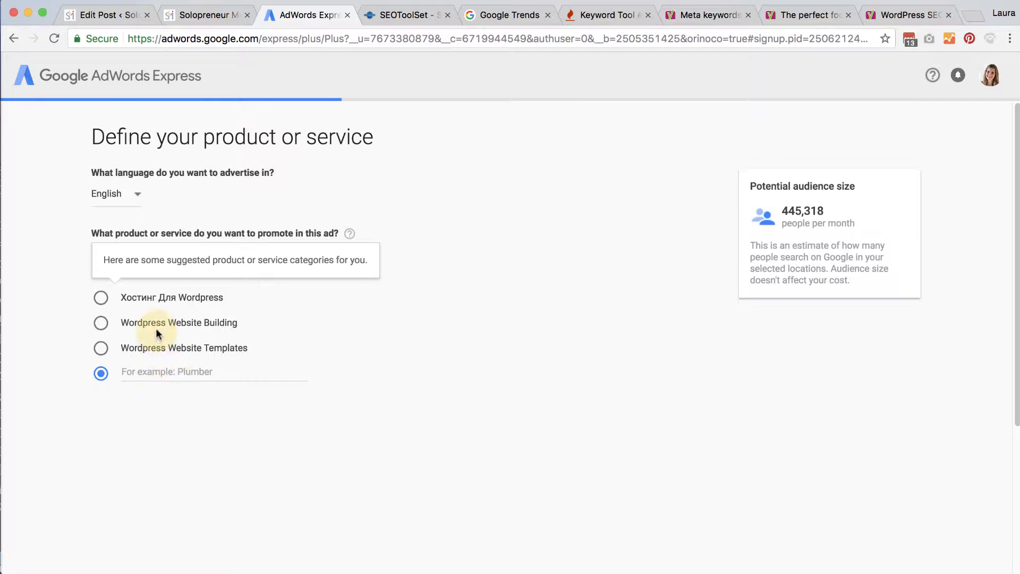
Select Wordpress Website Templates as the product to promote and continue to the ad text.
click(97, 349)
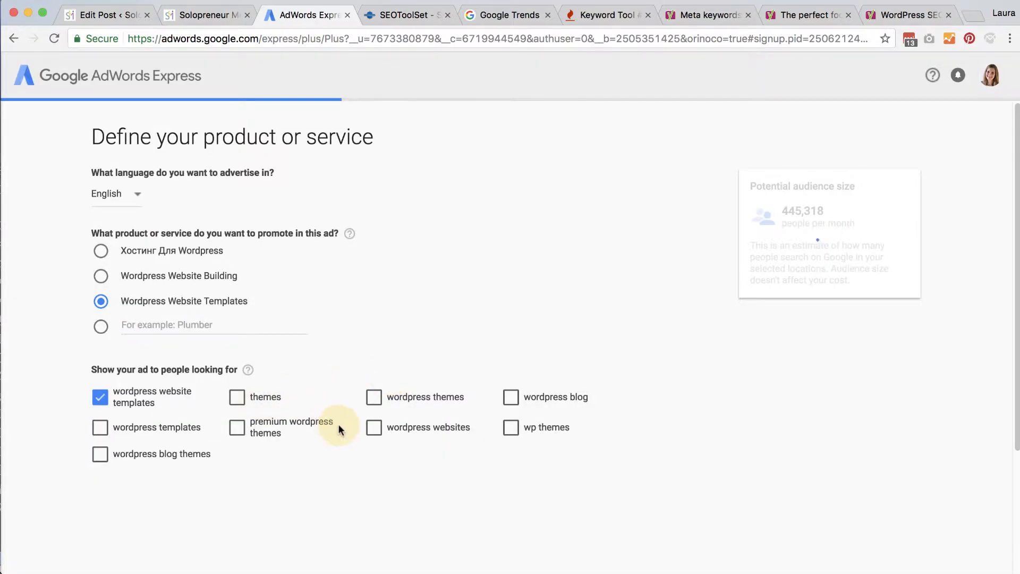
scroll(335, 425, down, 3)
click(215, 442)
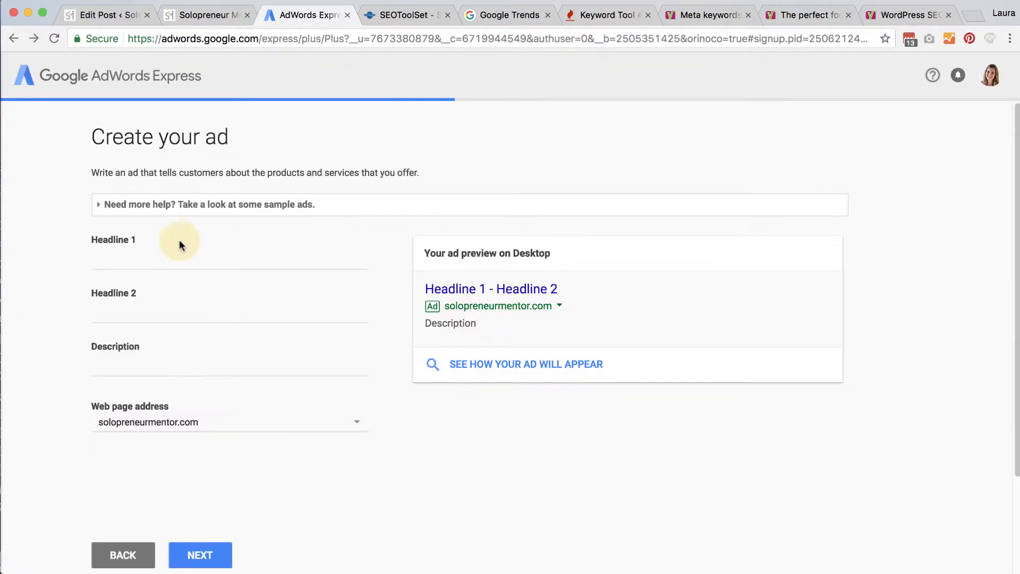
Create the ad with headlines "Web Development Charlotte" and "WordPress Hosting" and description "We do WordPress Web Development", and continue.
click(155, 254)
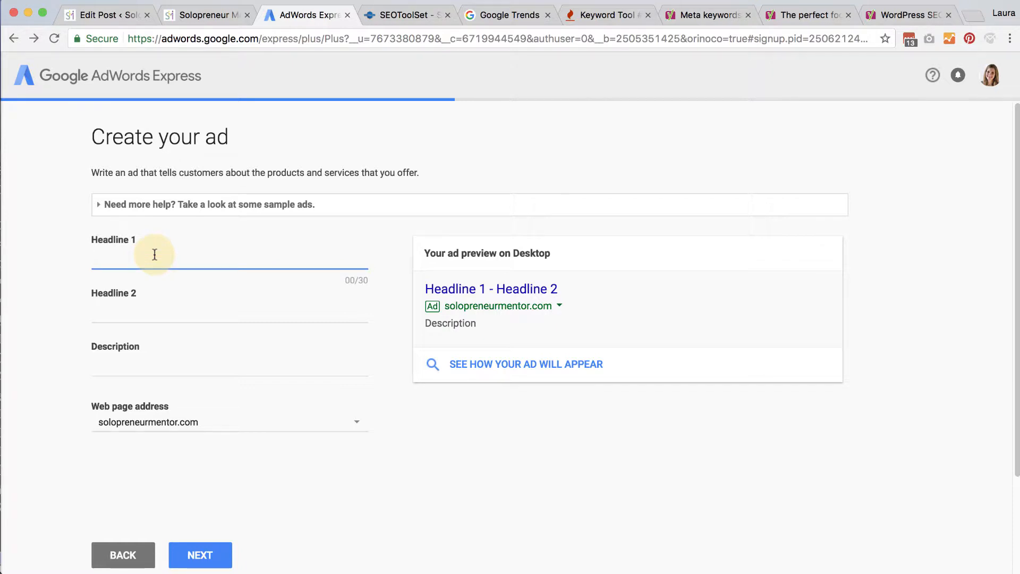
text(Web Development Charlotte)
key(Tab)
key(Tab)
text(We do )
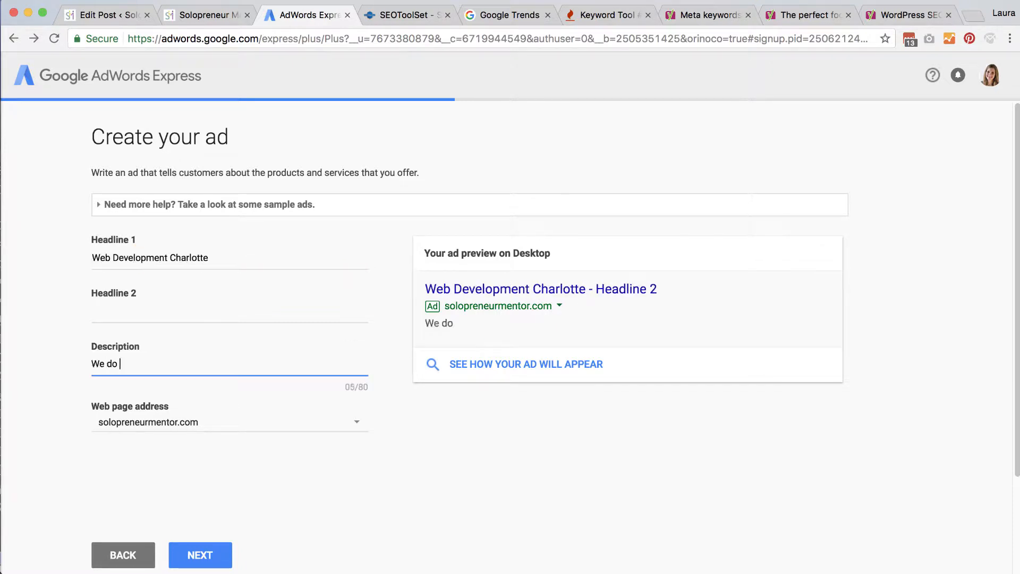
text(WordPress Web Development)
click(198, 558)
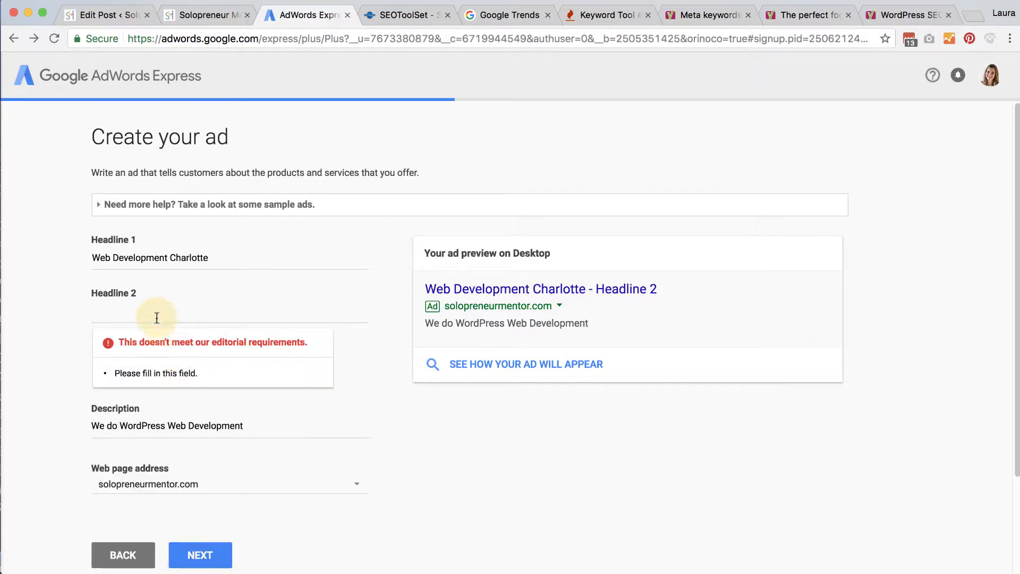
click(152, 313)
text(WordPress Hosting)
click(198, 564)
Accept the suggested daily budget and go through the payment info form down to the payment method and terms.
scroll(346, 330, down, 1)
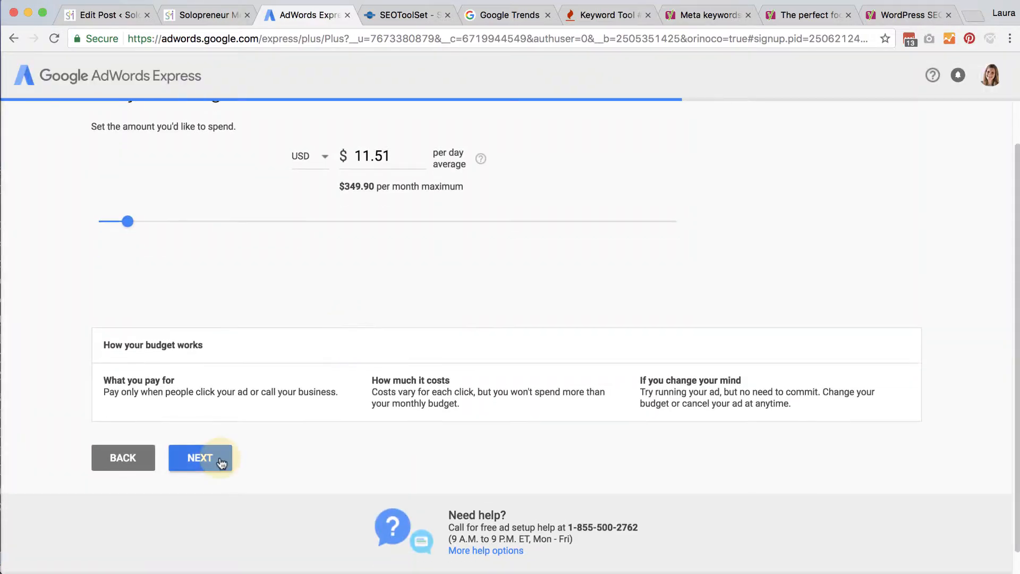
click(200, 456)
scroll(577, 355, down, 3)
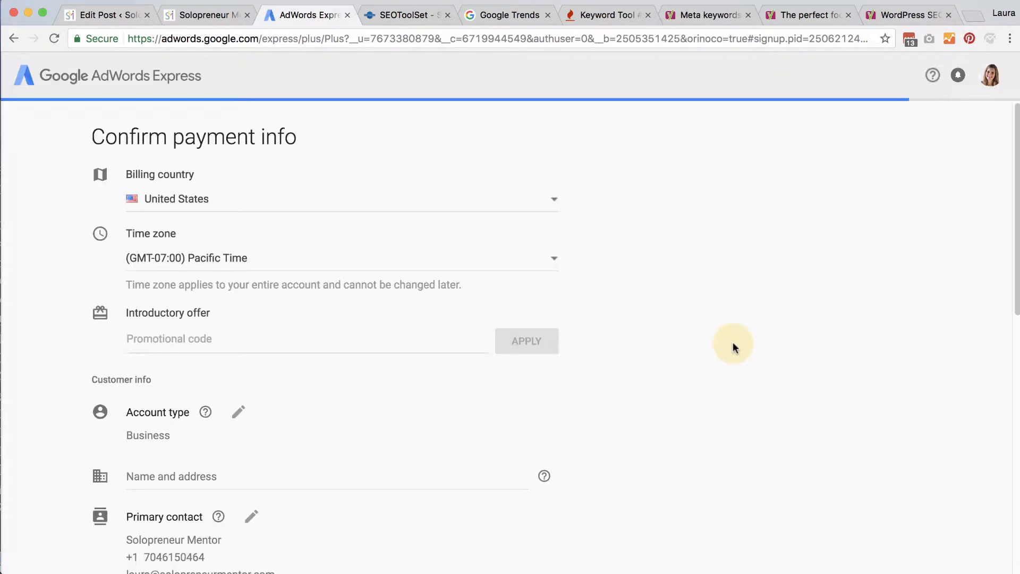
scroll(622, 385, down, 10)
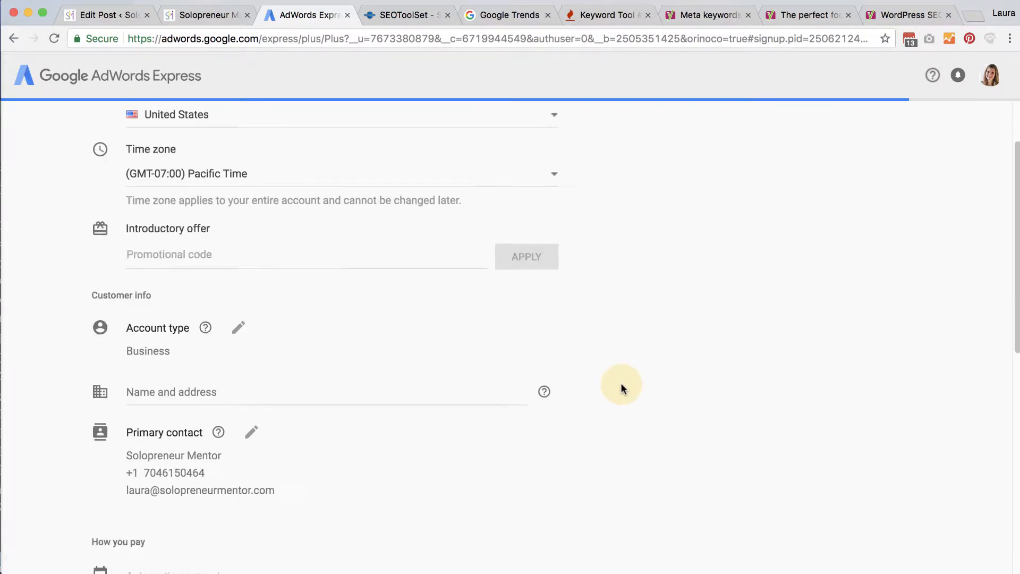
scroll(621, 385, down, 2)
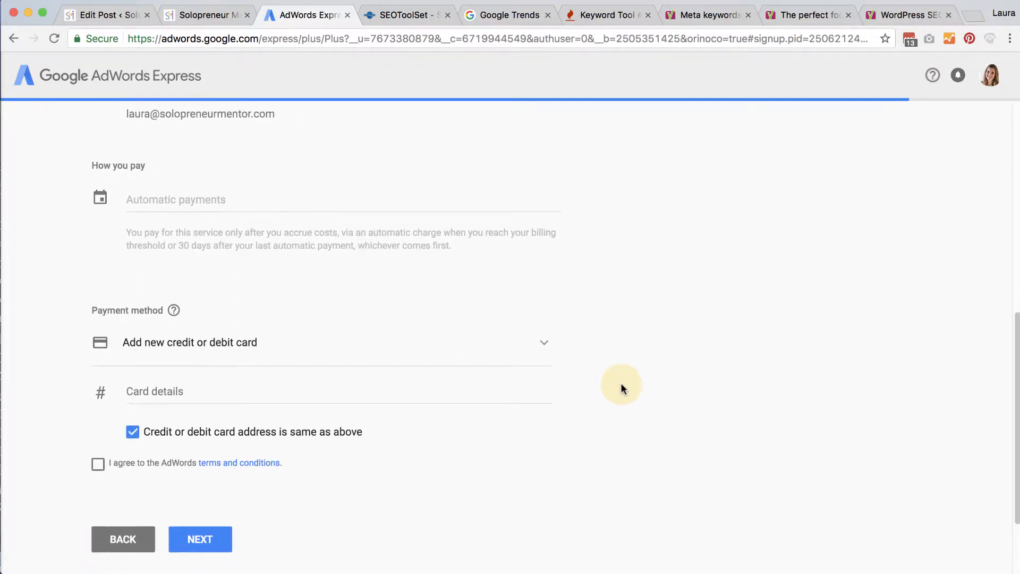
scroll(621, 388, down, 1)
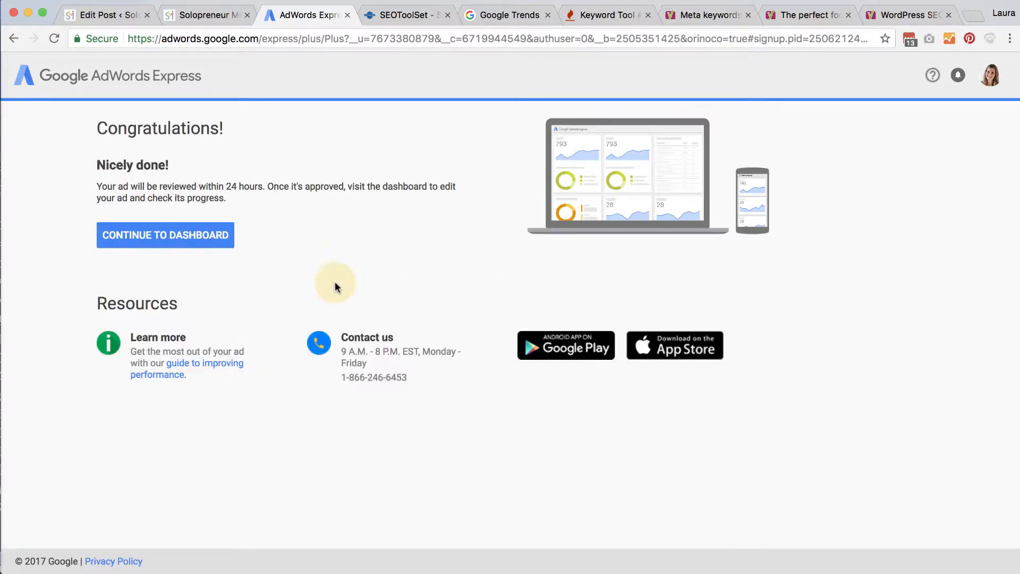
Continue to the AdWords Express dashboard and dismiss the welcome message and the notification request.
click(176, 238)
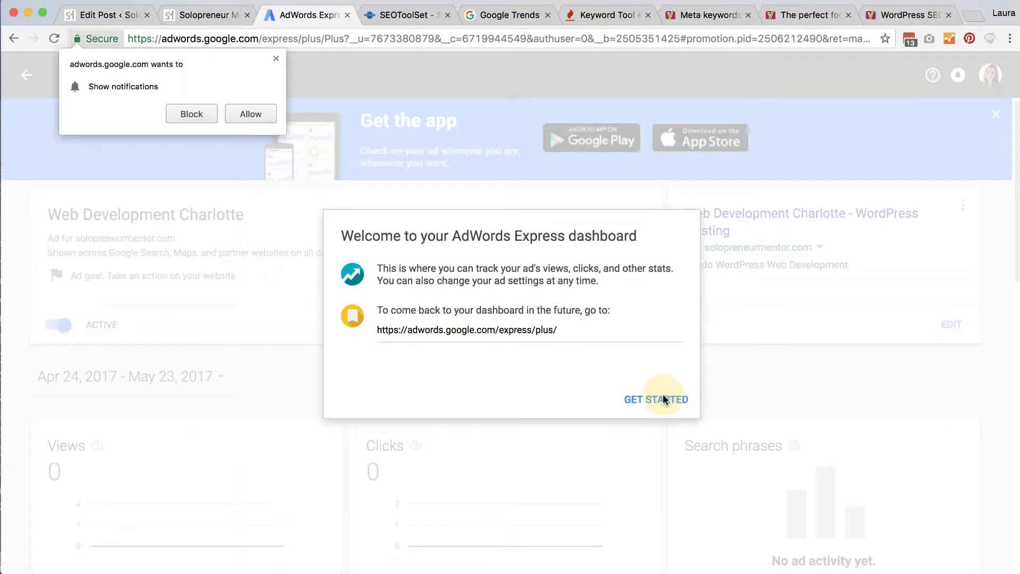
click(663, 399)
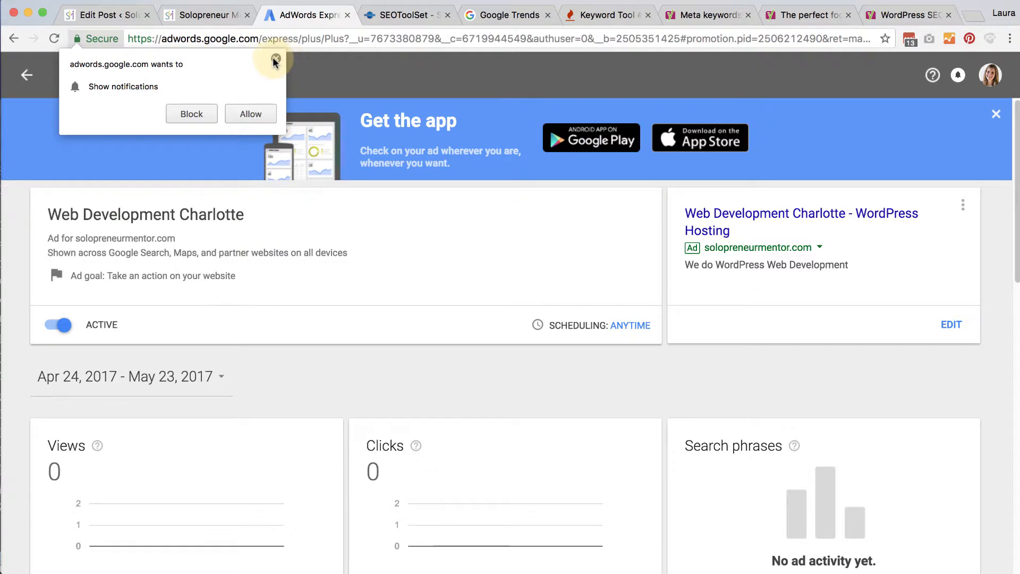
click(275, 57)
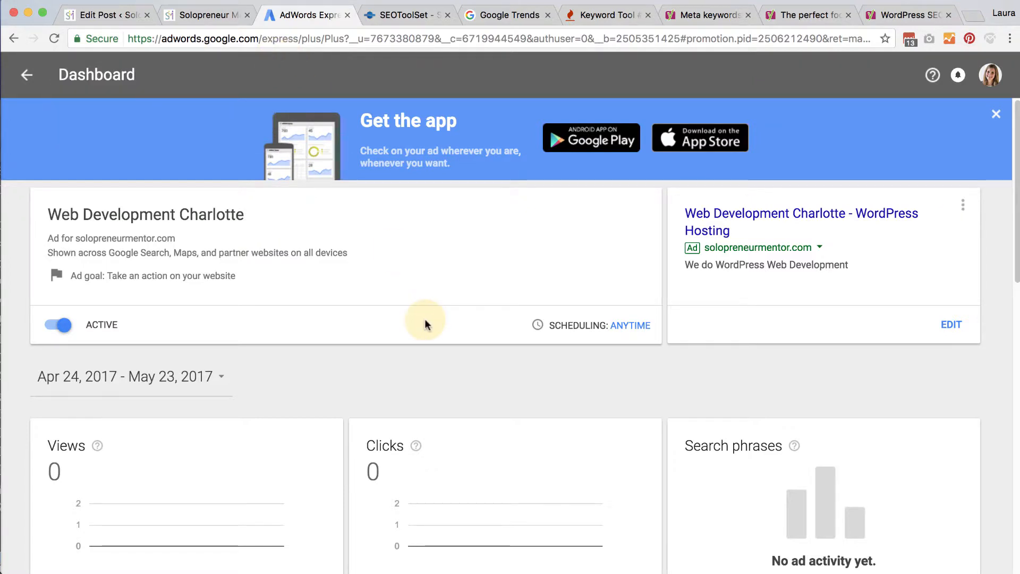
Deactivate the Web Development Charlotte ad and close the AdWords Express survey.
click(62, 325)
click(671, 353)
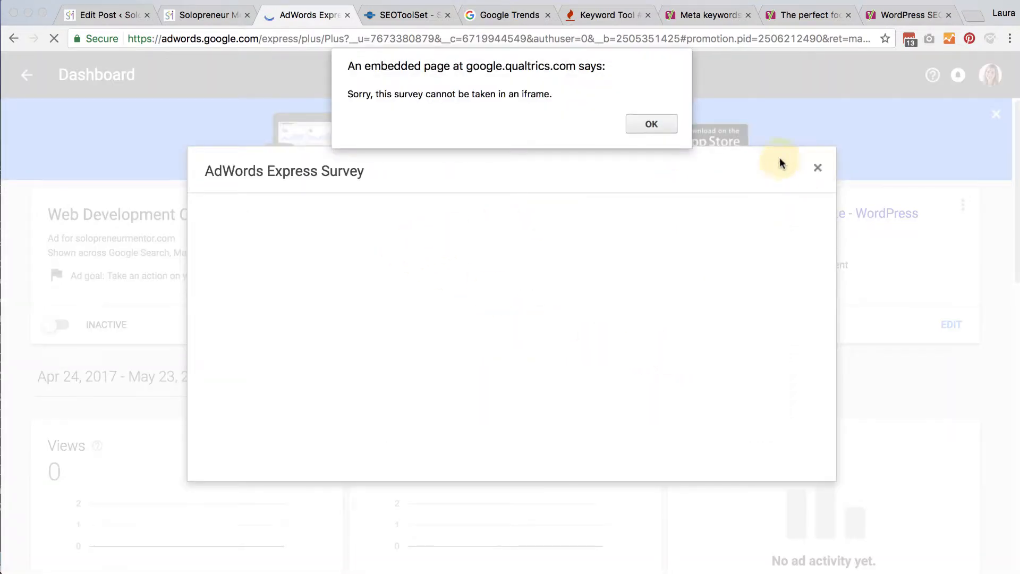
click(659, 124)
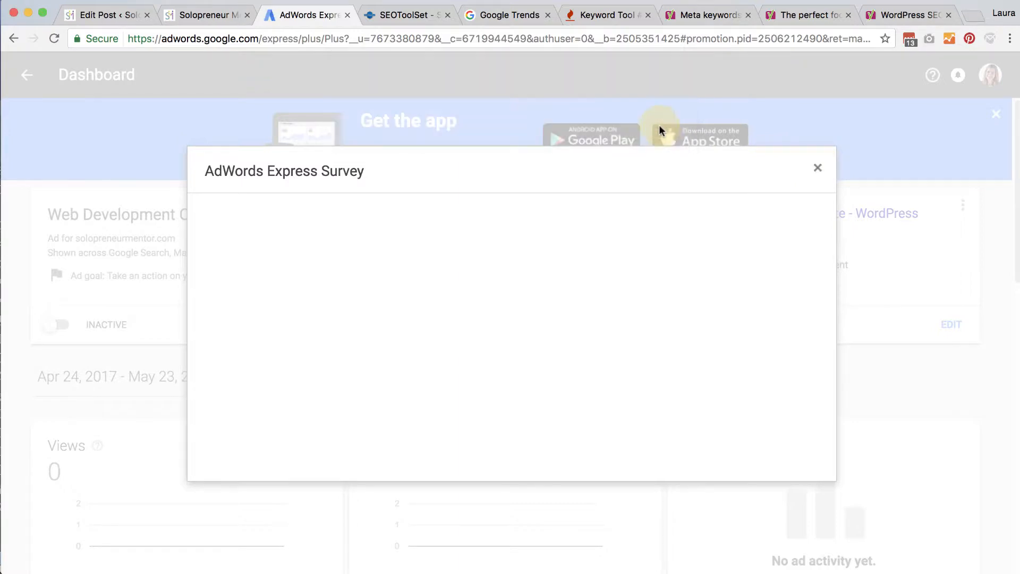
click(818, 170)
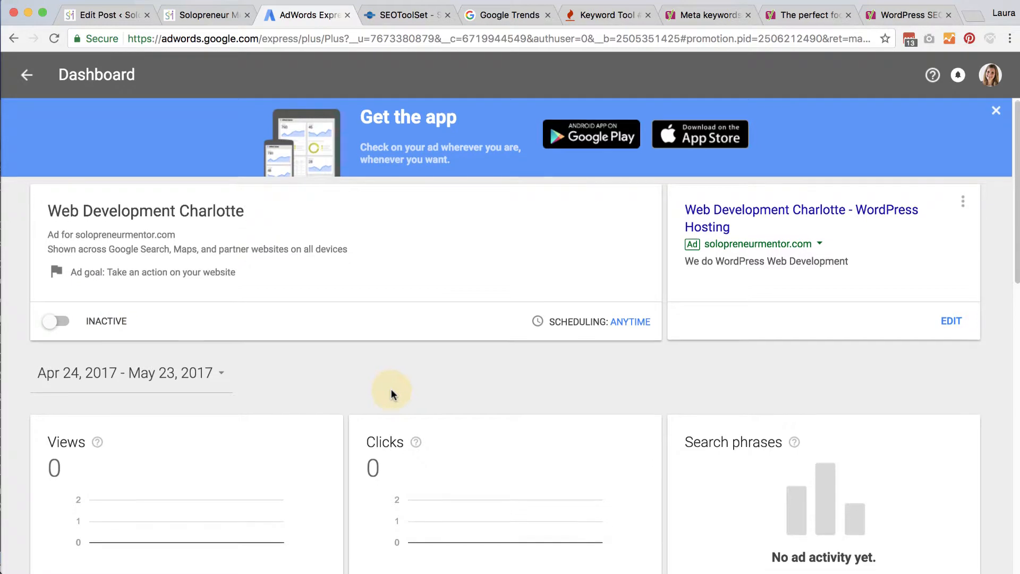
Leave the ad dashboard by replacing the page address with google.com and loading the Google home page.
scroll(391, 387, down, 5)
scroll(391, 387, up, 5)
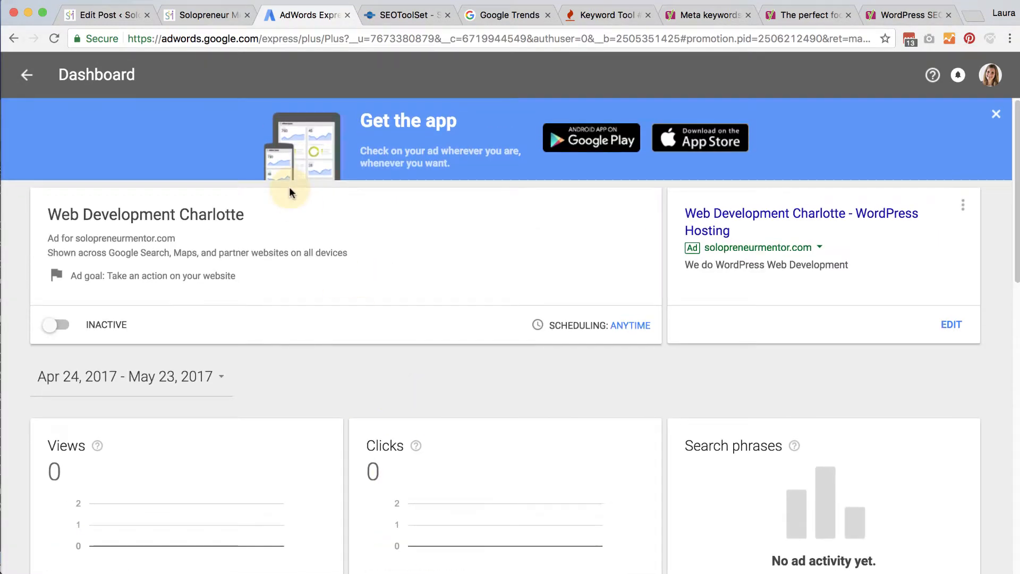
click(262, 39)
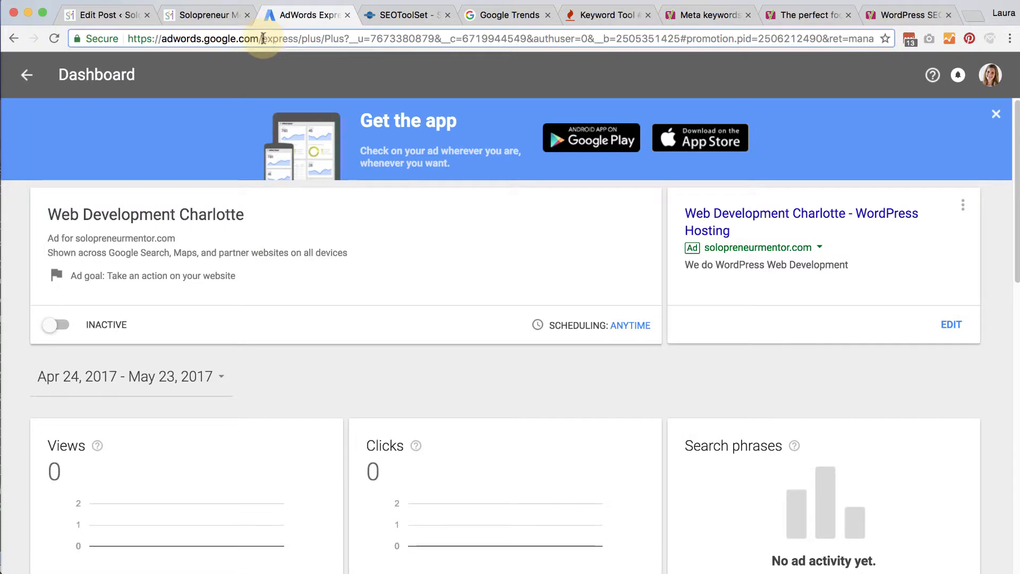
triple_click(868, 40)
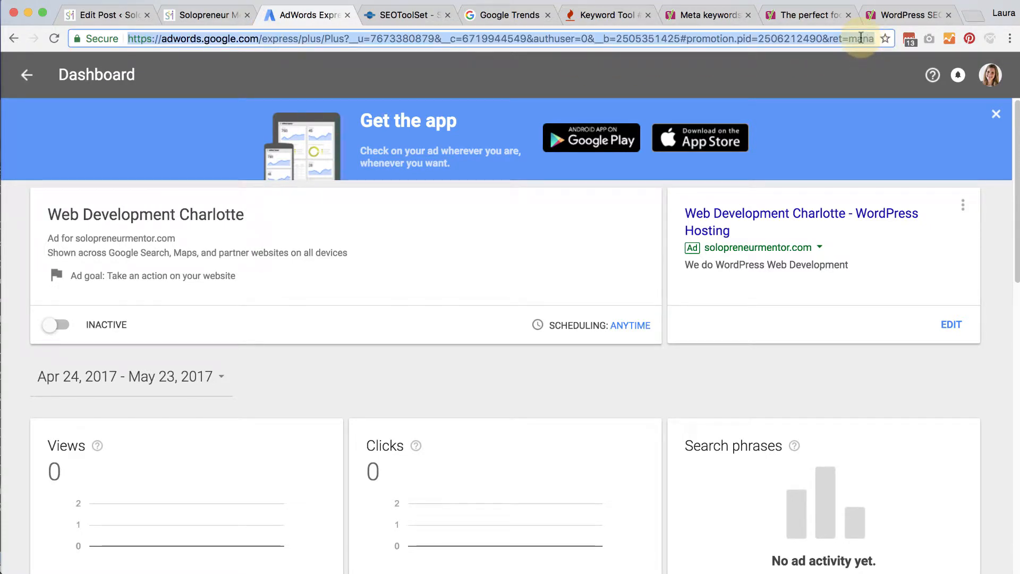
triple_click(799, 37)
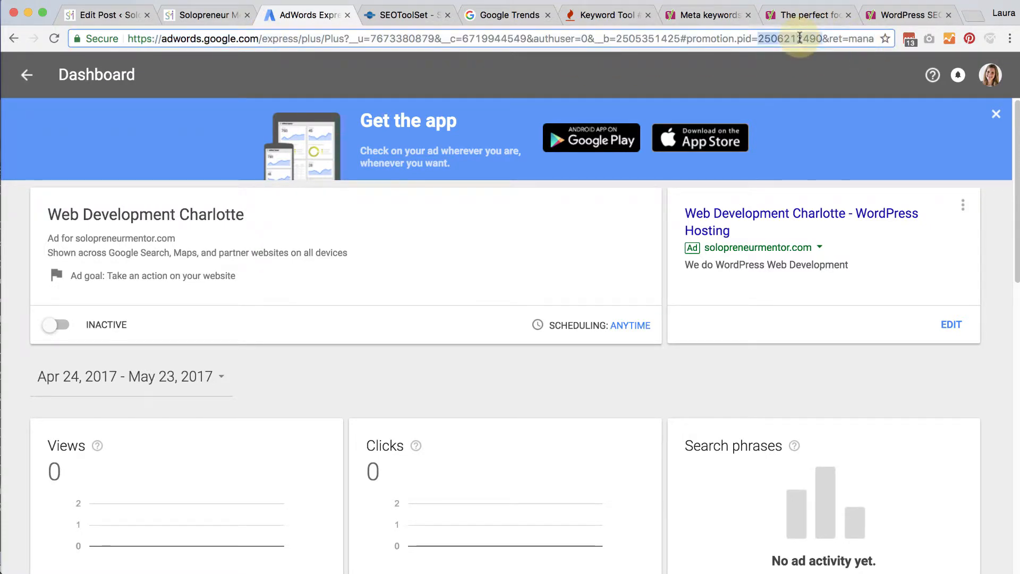
key(BackSpace)
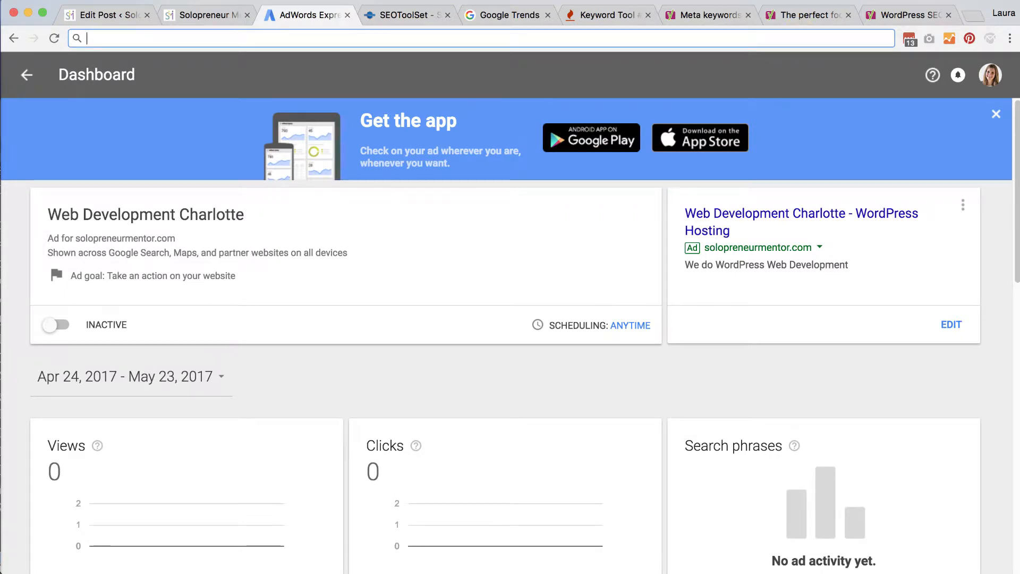
text(goo)
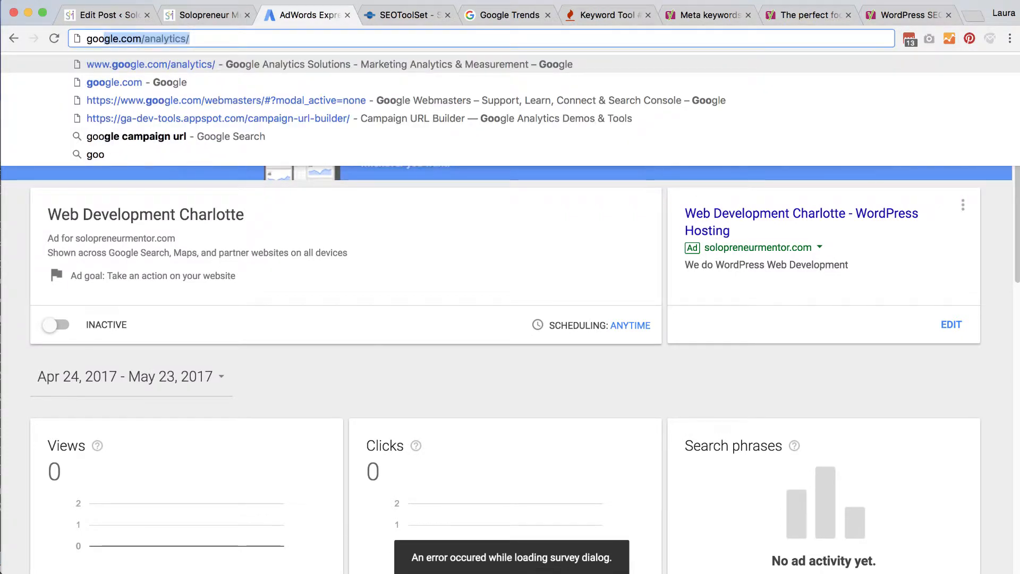
text(gle.com)
key(Return)
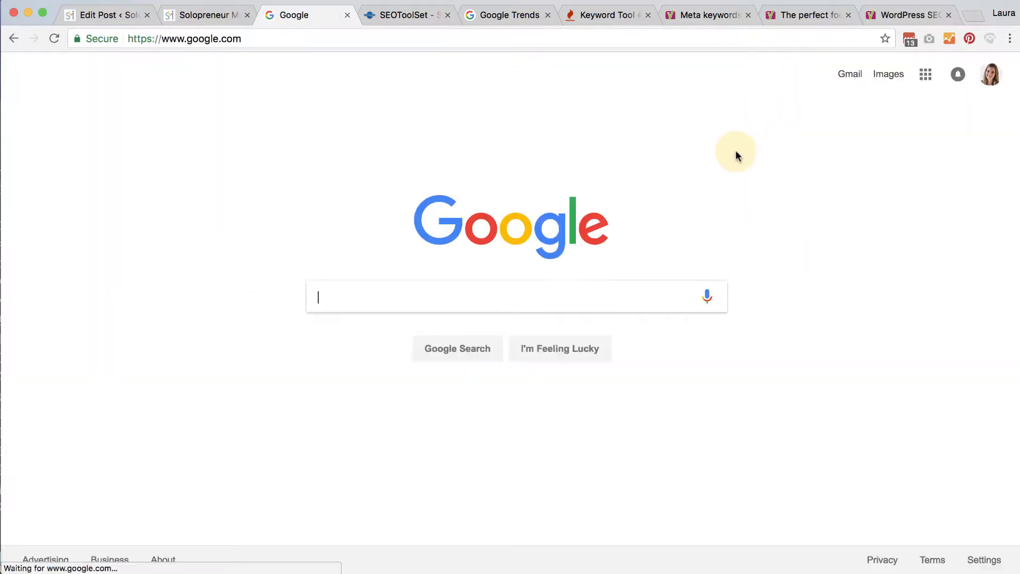
Search Google for "google keyword planner" and open the Google AdWords Keyword Planner page from the results.
click(439, 298)
text(goog)
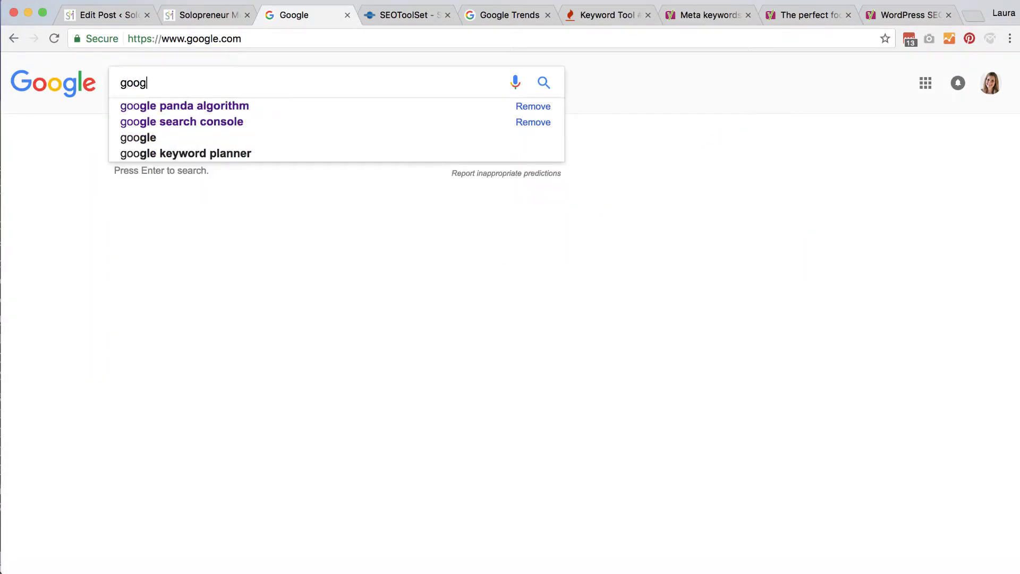
text(le keyword planner)
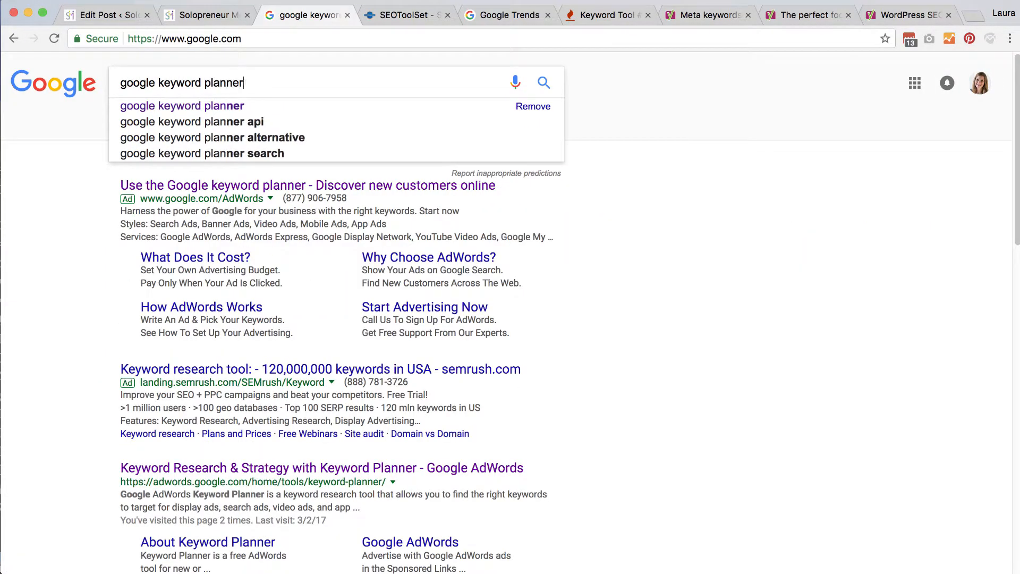
key(Return)
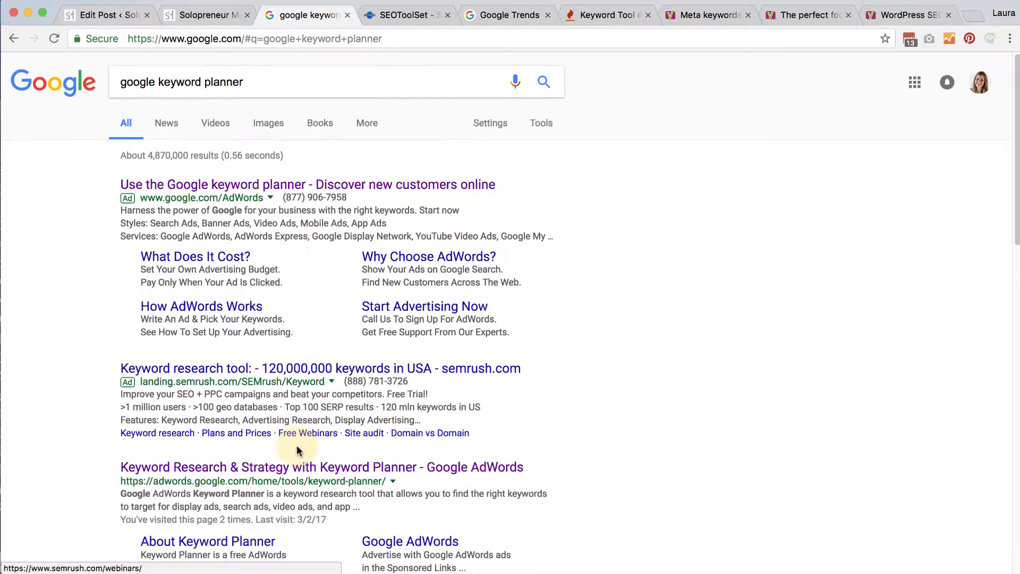
scroll(276, 454, down, 1)
click(250, 460)
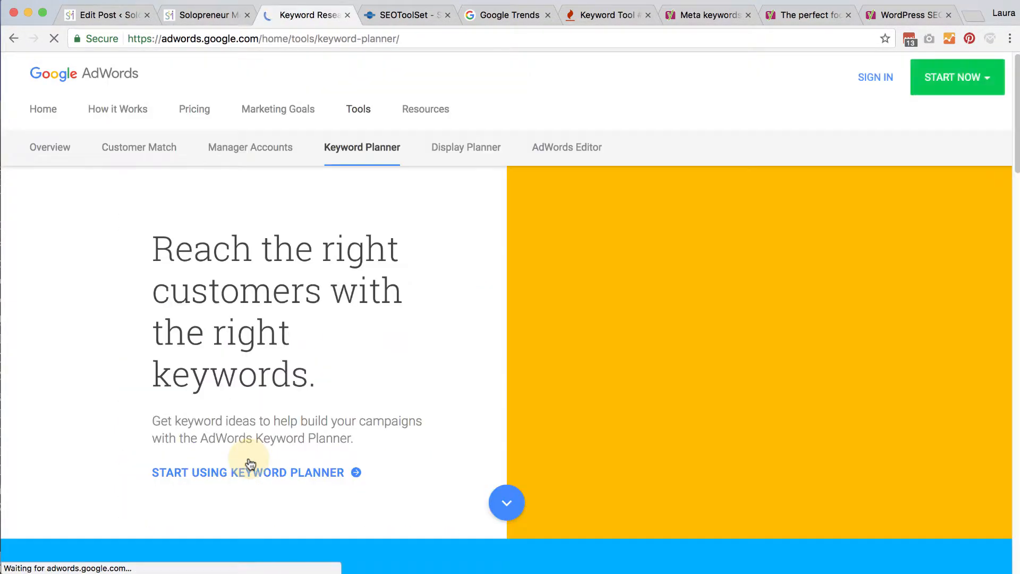
Sign in to Google AdWords and open the Keyword Planner tool.
click(882, 79)
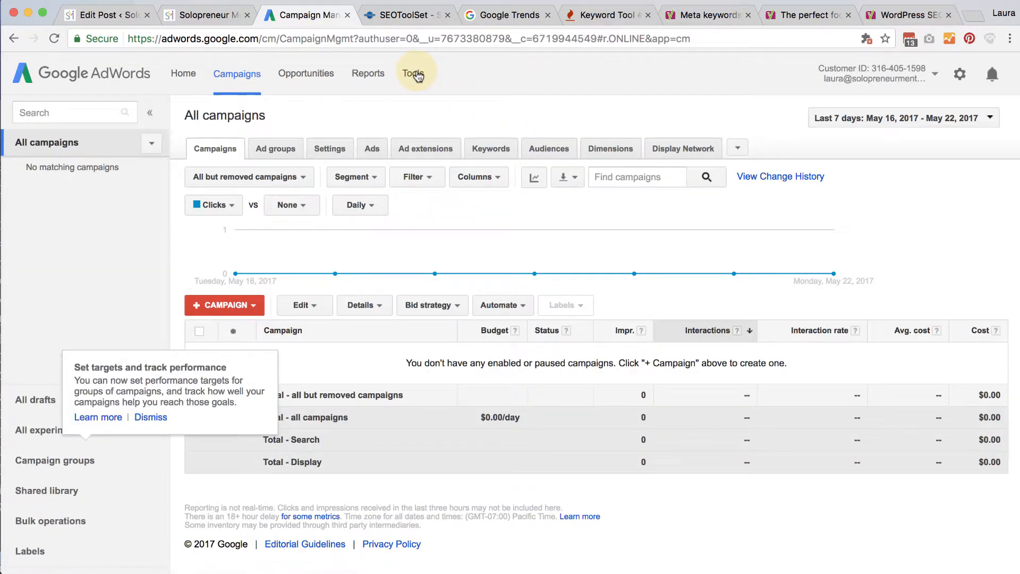
click(418, 76)
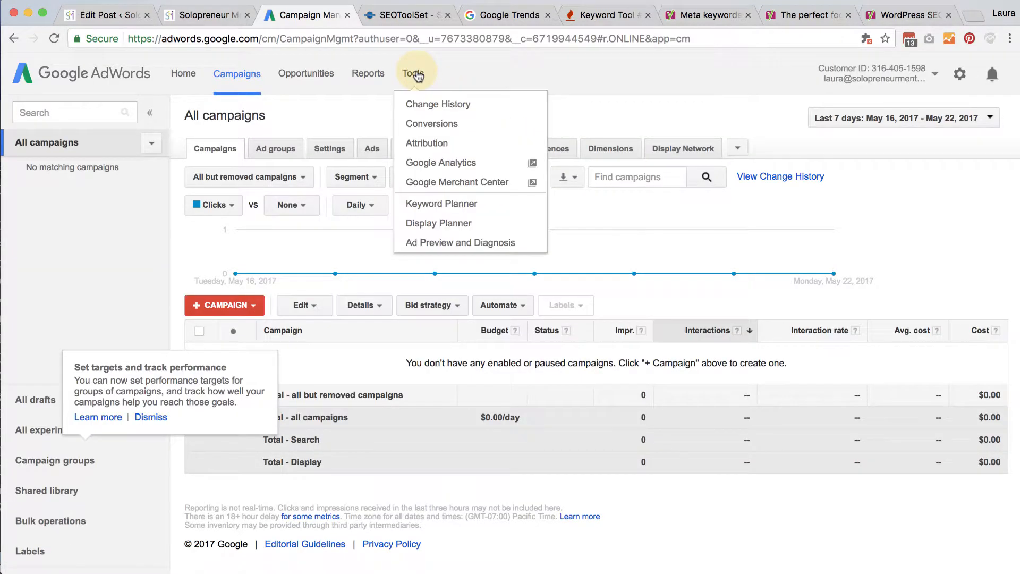
click(435, 207)
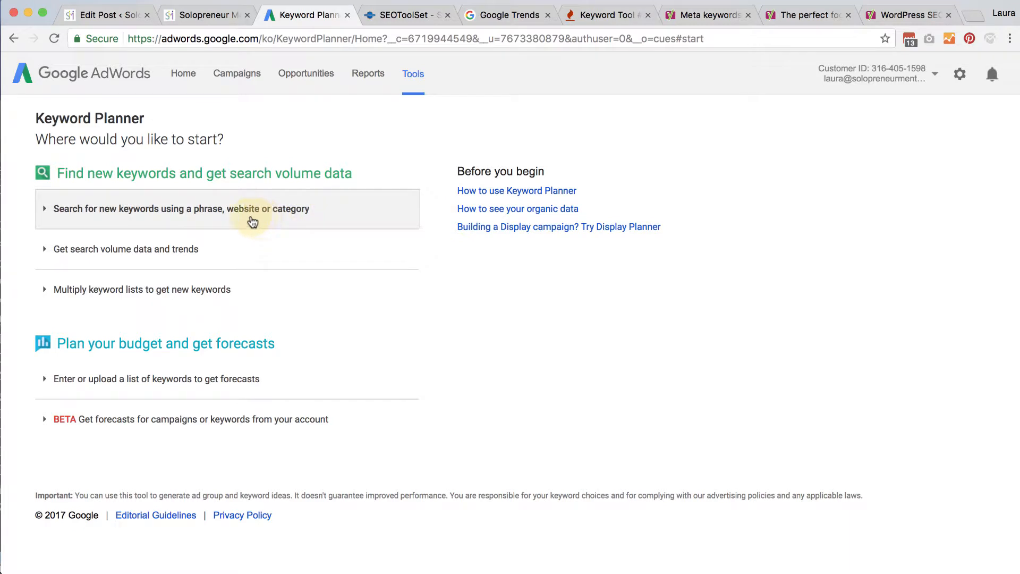
Copy the research keywords from the Evernote note into the product or service field of the search for new keywords.
click(144, 222)
click(101, 283)
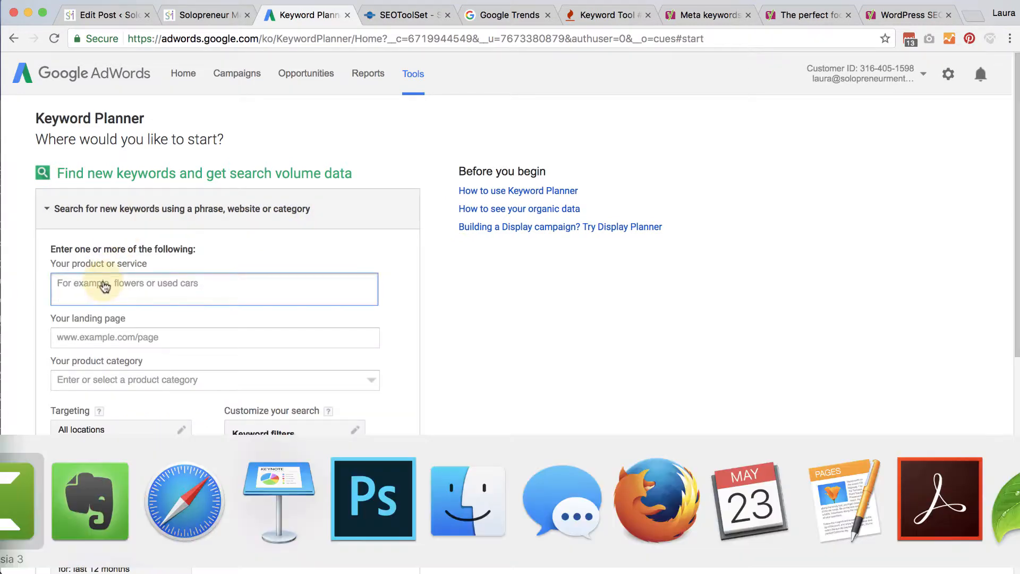
click(90, 501)
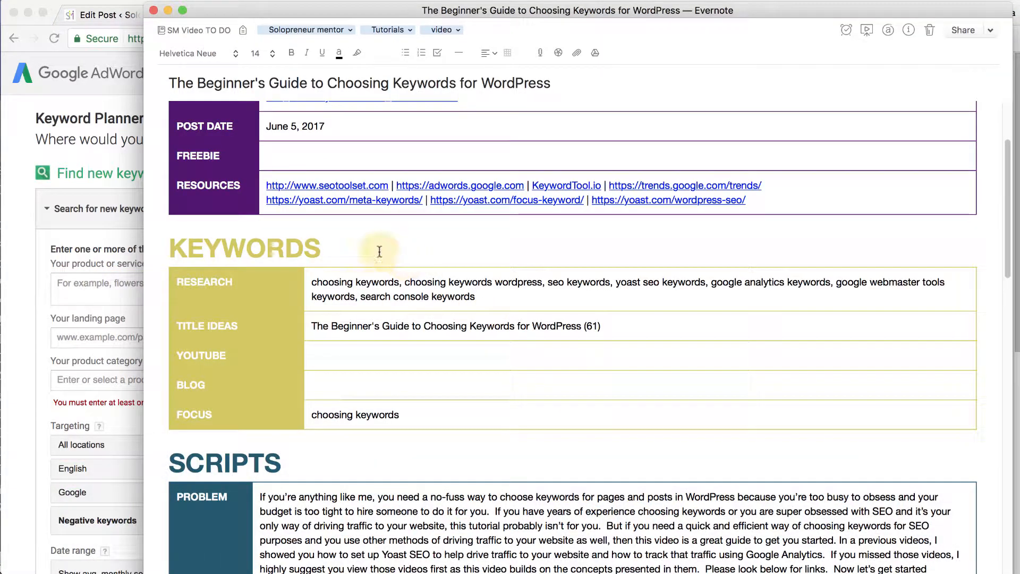
drag(312, 282, 474, 295)
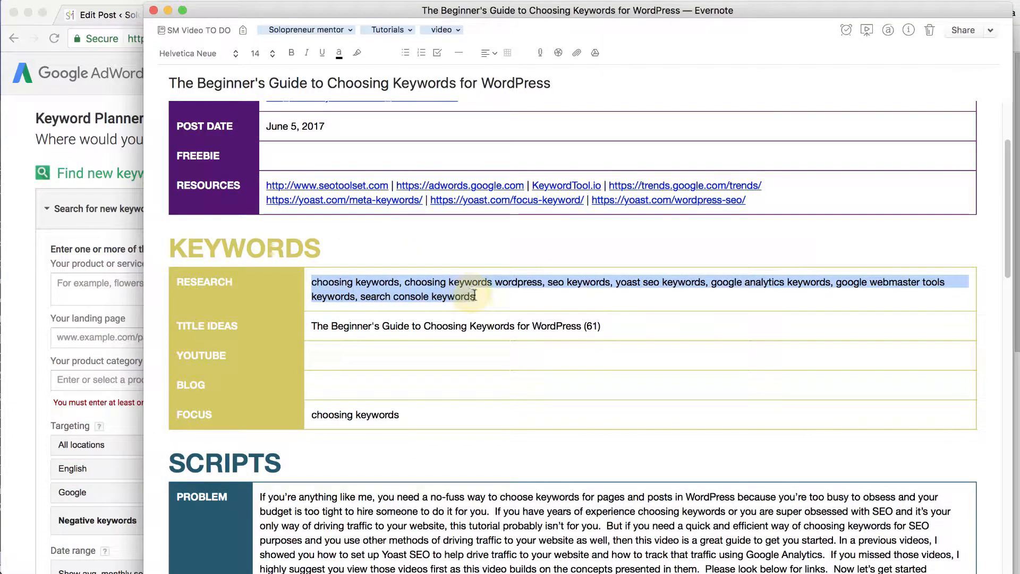
key(super+c)
key(super+Tab)
click(209, 278)
key(super+v)
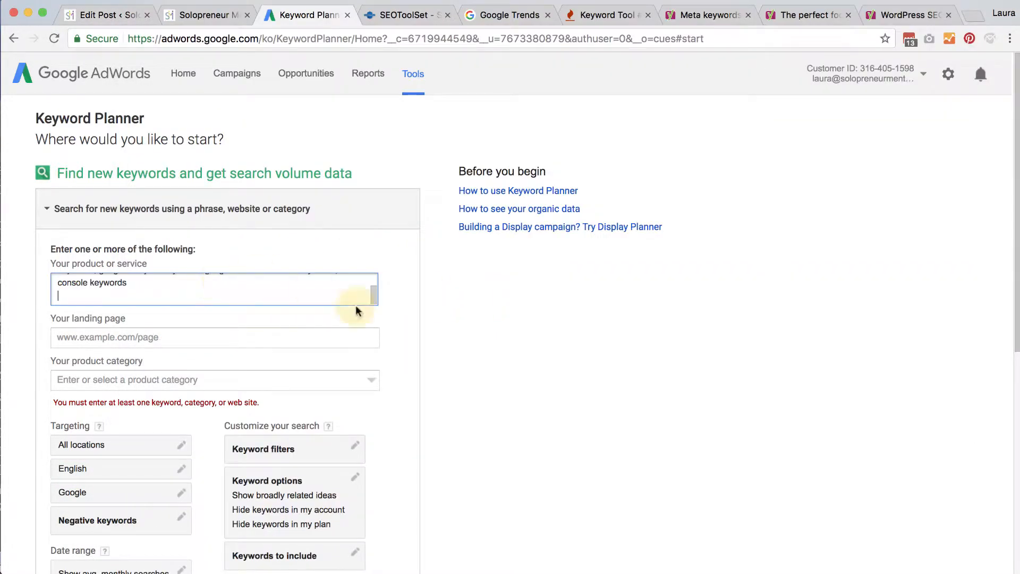
Filter the keyword search to low competition and get the keyword ideas.
scroll(372, 371, down, 3)
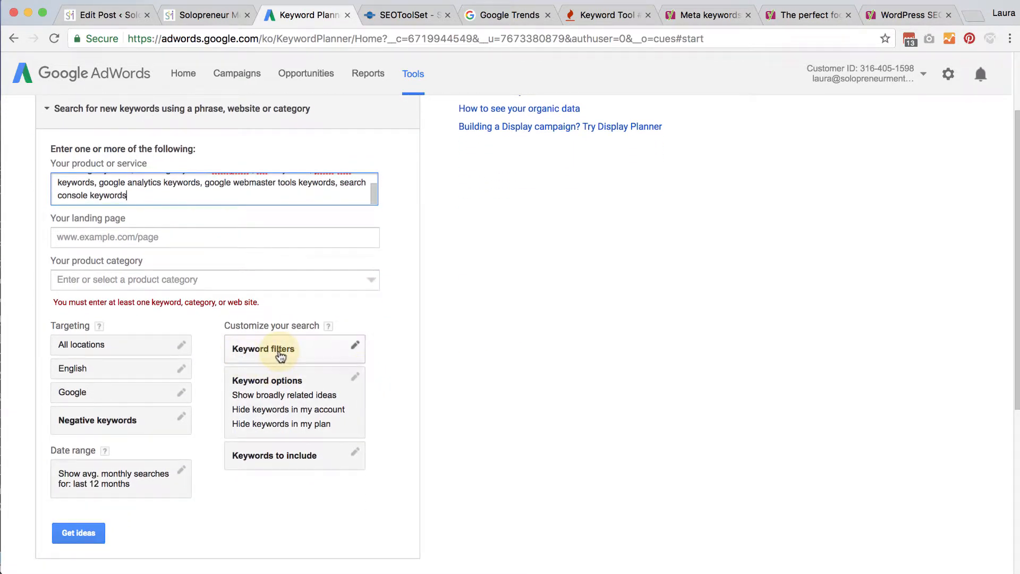
click(280, 351)
click(356, 329)
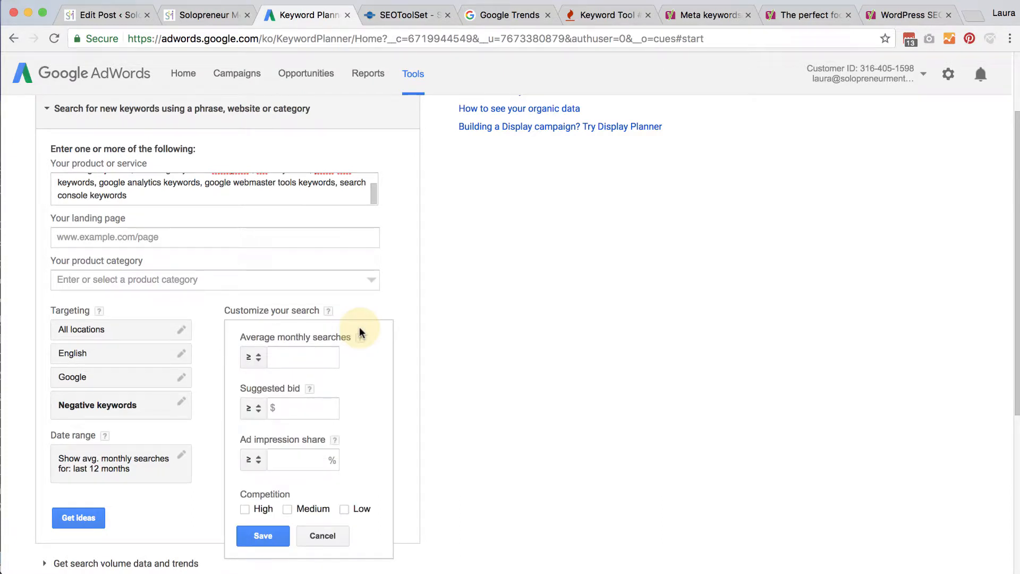
click(343, 510)
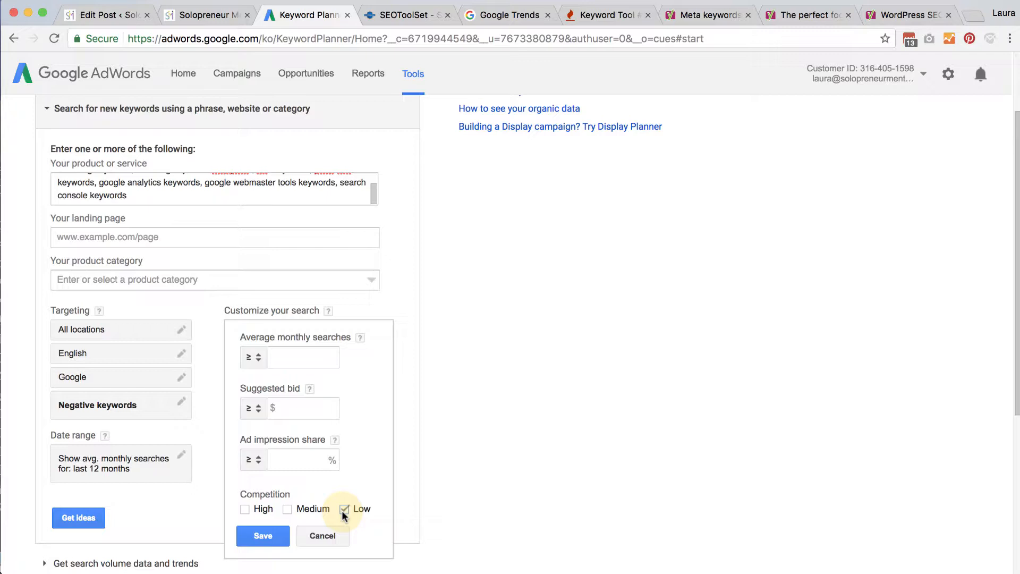
click(259, 534)
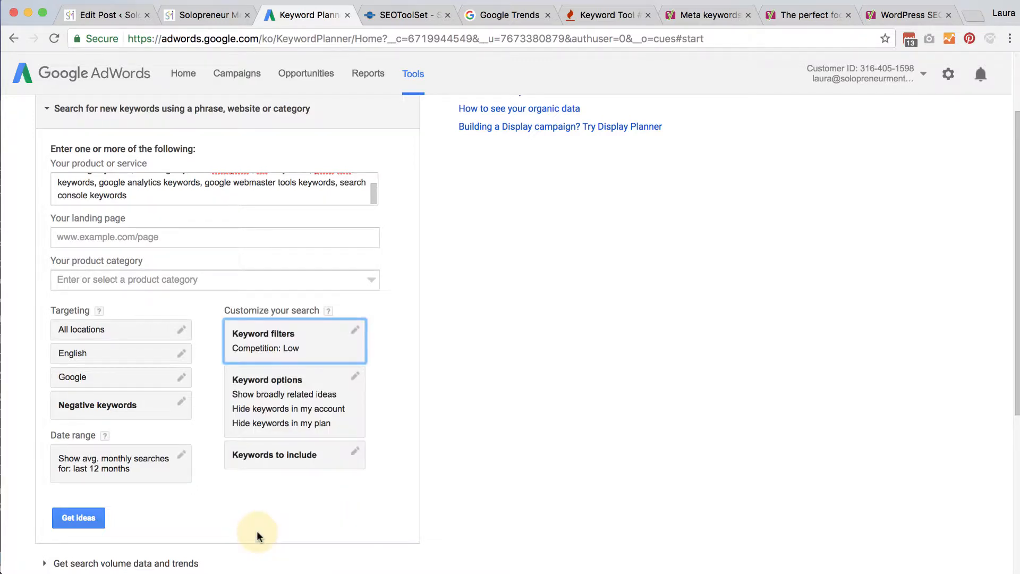
click(77, 518)
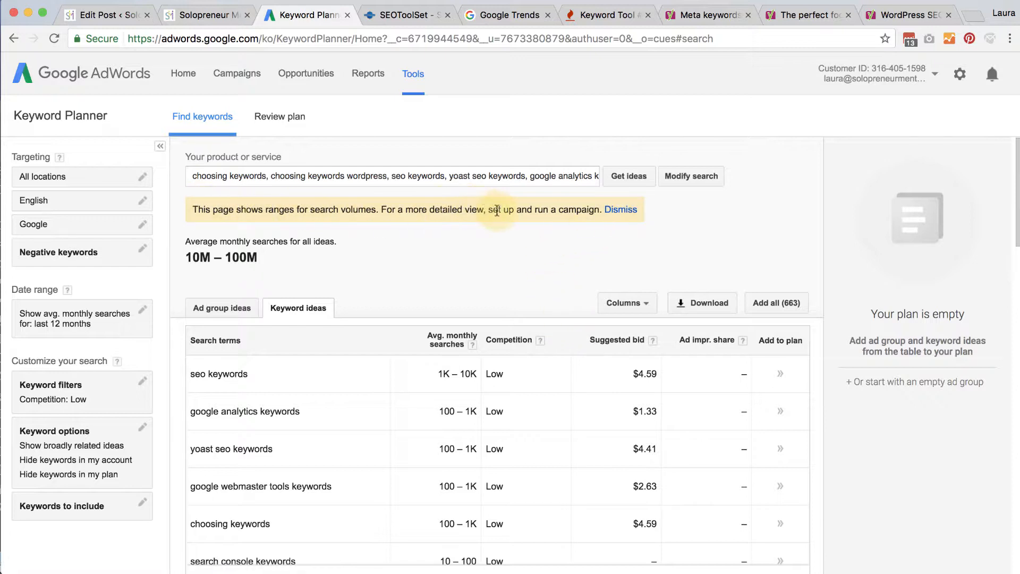
Dismiss the search volume notice and compare the entered search terms with the related keyword suggestions.
click(621, 211)
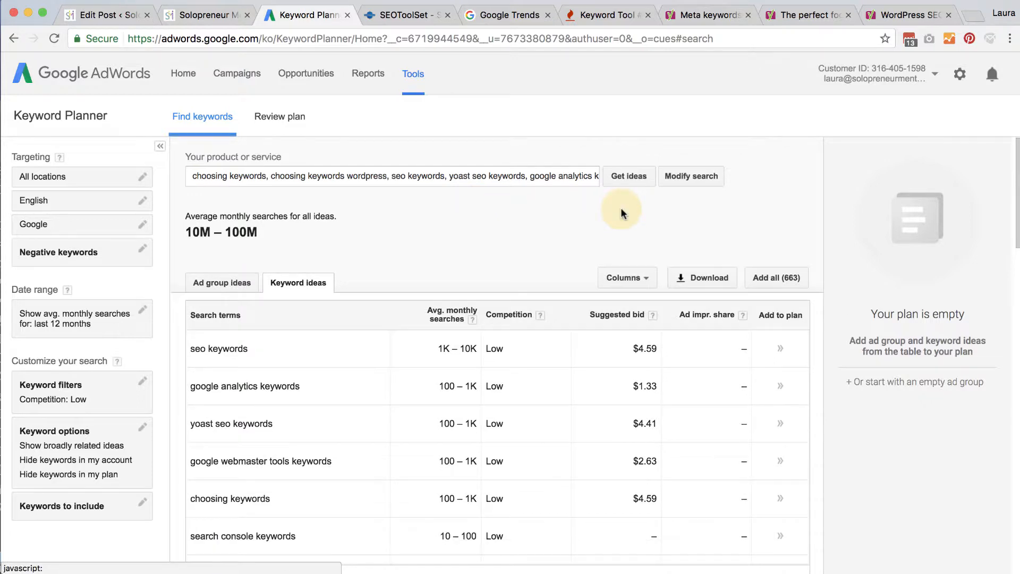
scroll(530, 223, down, 2)
scroll(530, 227, down, 1)
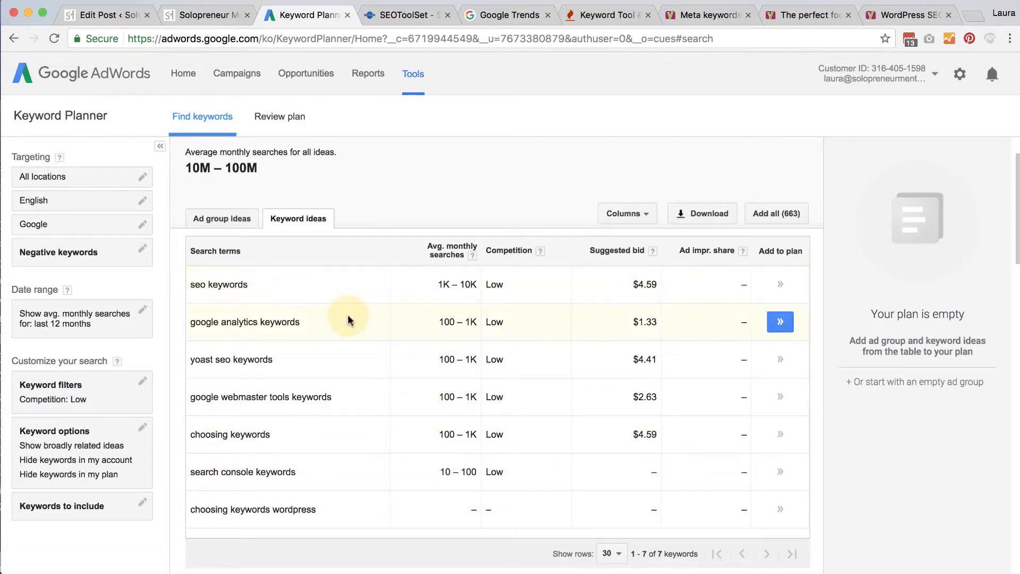
scroll(347, 298, down, 5)
scroll(348, 318, down, 5)
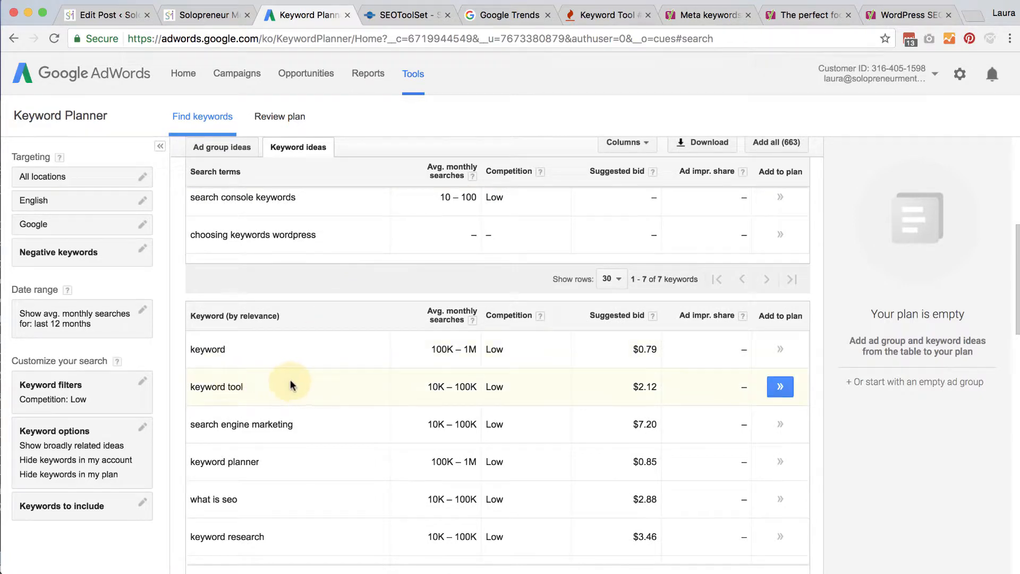
scroll(288, 383, up, 10)
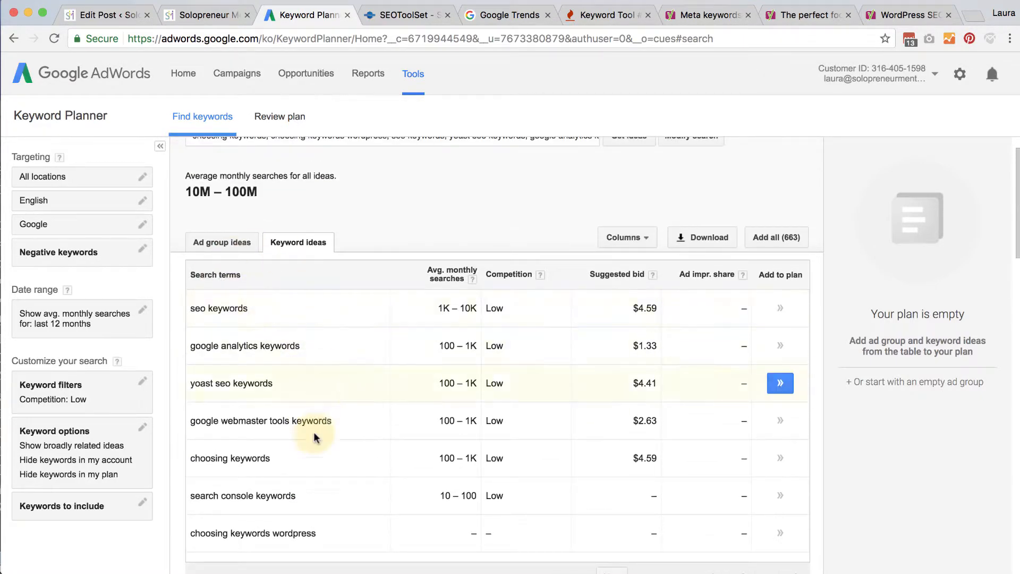
scroll(323, 301, down, 8)
scroll(323, 305, down, 5)
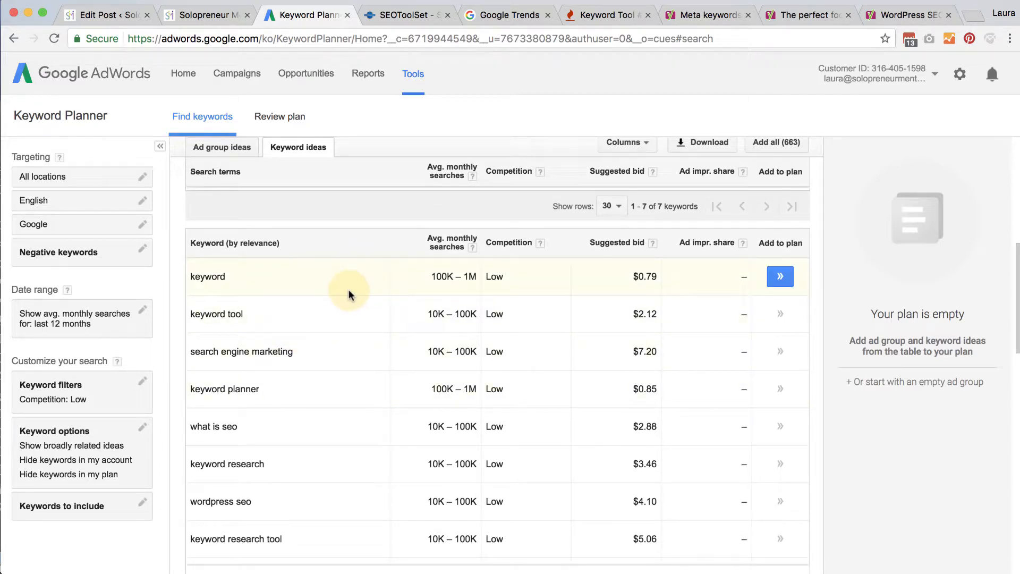
scroll(349, 289, down, 3)
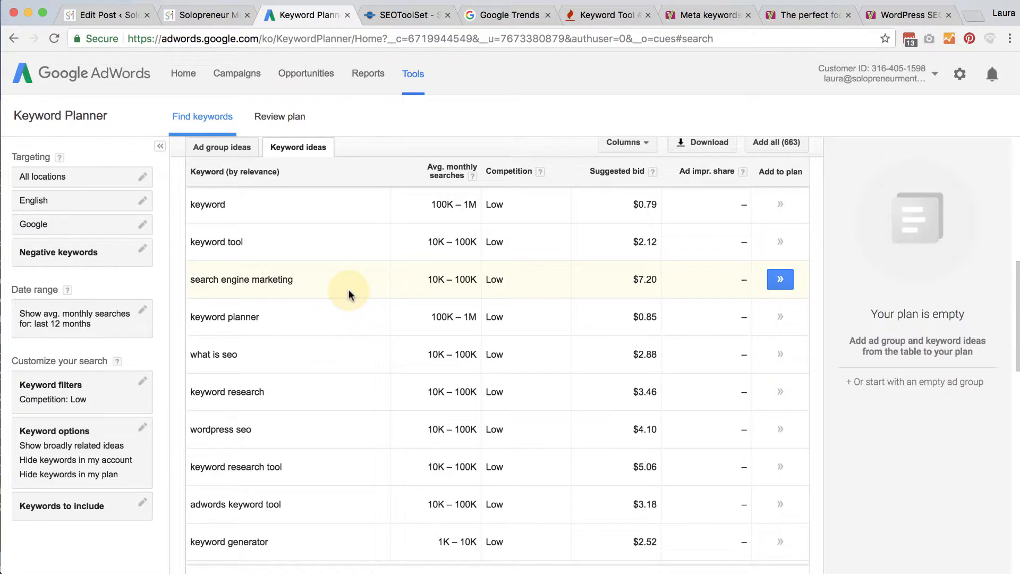
scroll(298, 350, down, 1)
scroll(299, 353, up, 2)
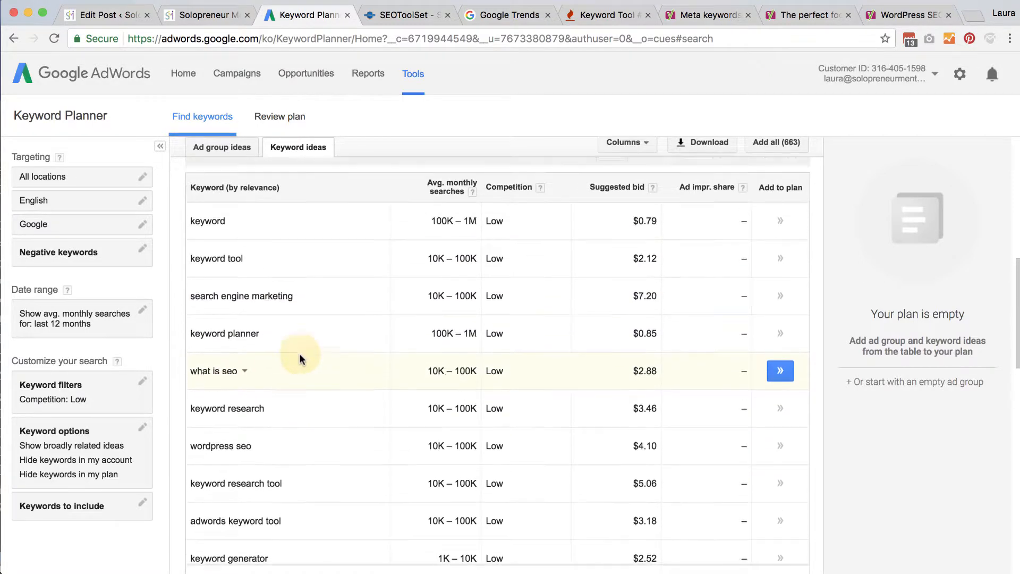
scroll(298, 353, up, 1)
scroll(445, 205, up, 4)
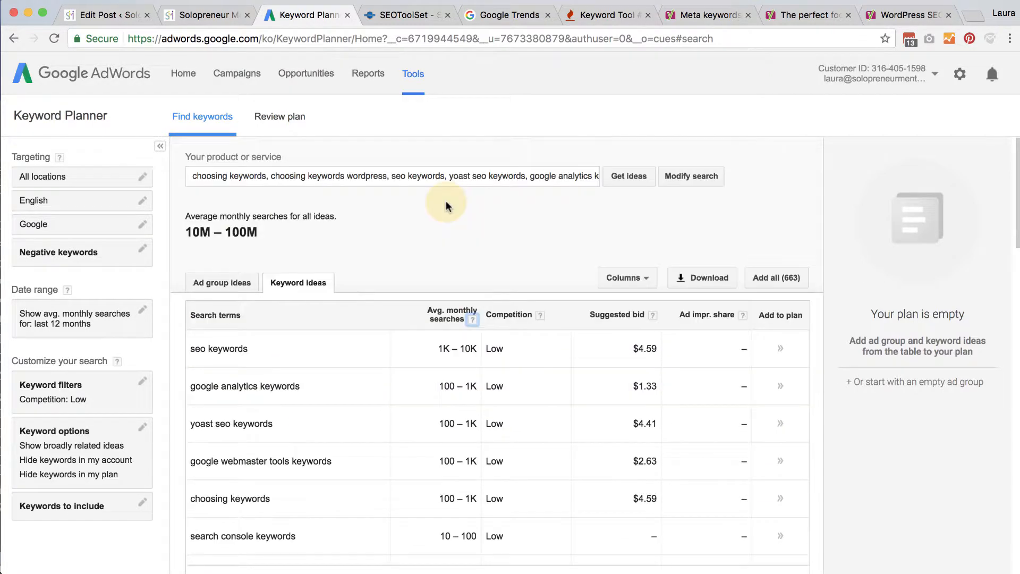
Sort the keyword ideas by average monthly searches, highest first, and review the search terms and suggested keywords.
click(456, 306)
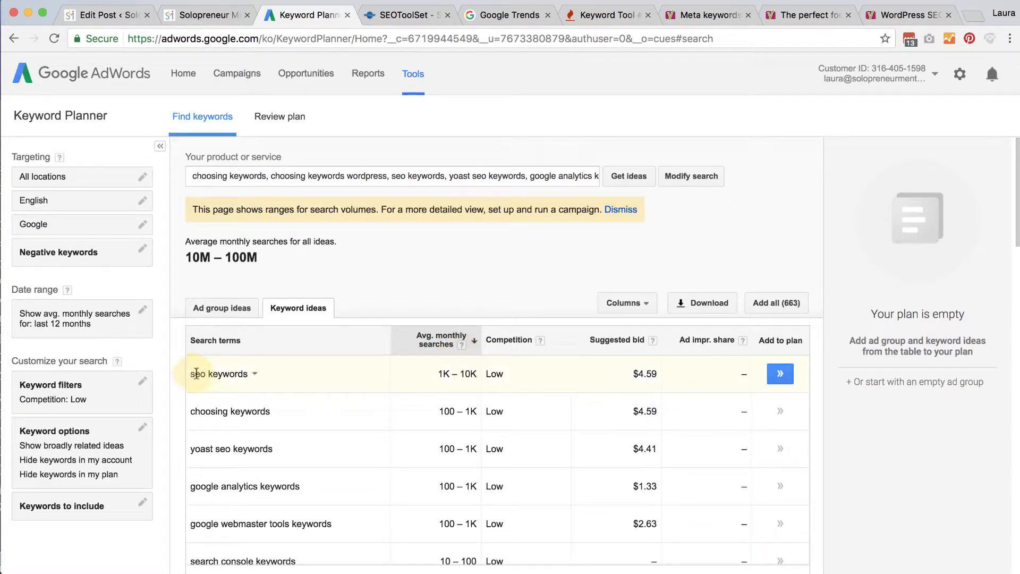
scroll(221, 298, down, 5)
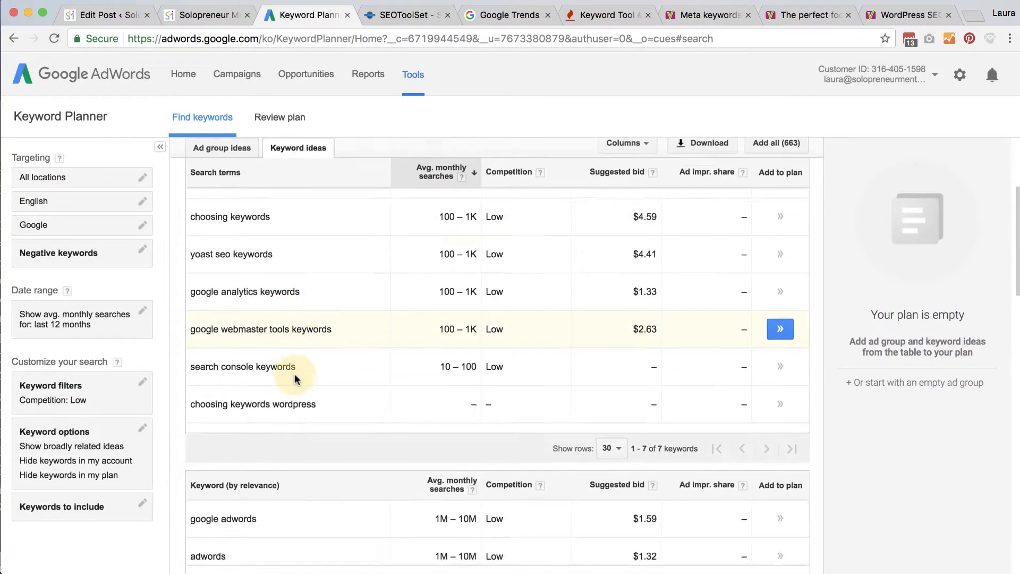
scroll(295, 378, down, 3)
scroll(435, 393, up, 10)
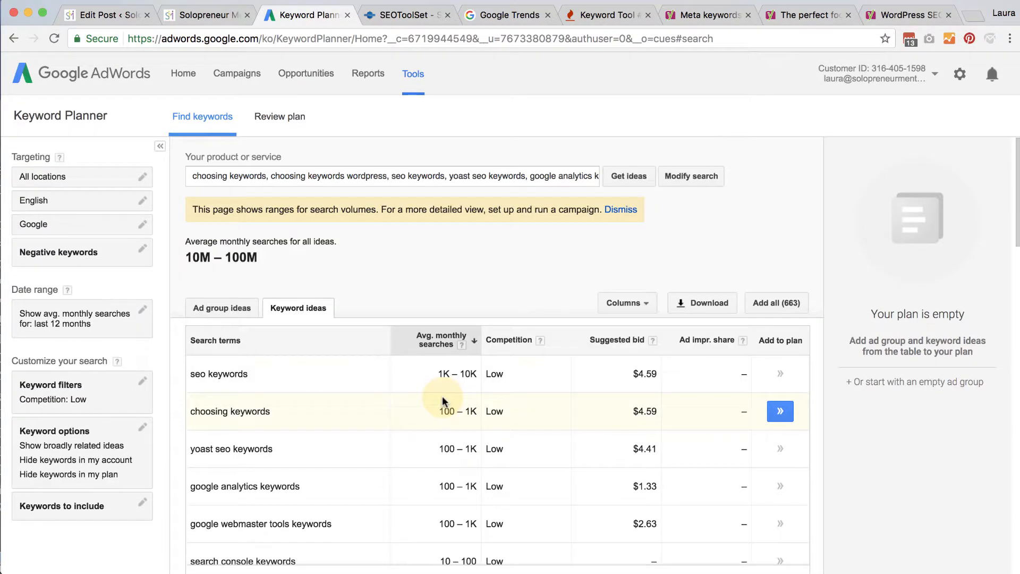
click(441, 340)
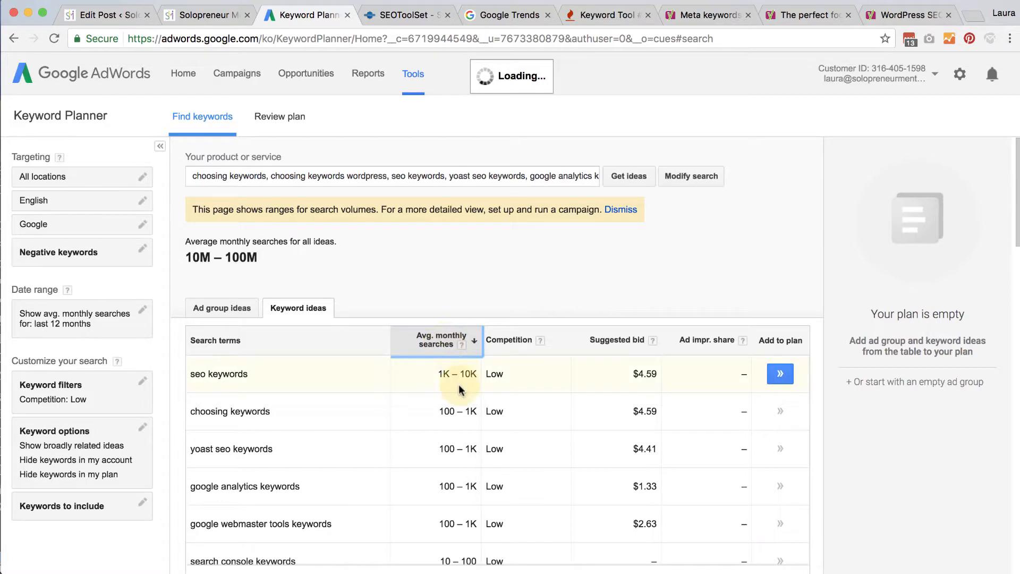
click(435, 345)
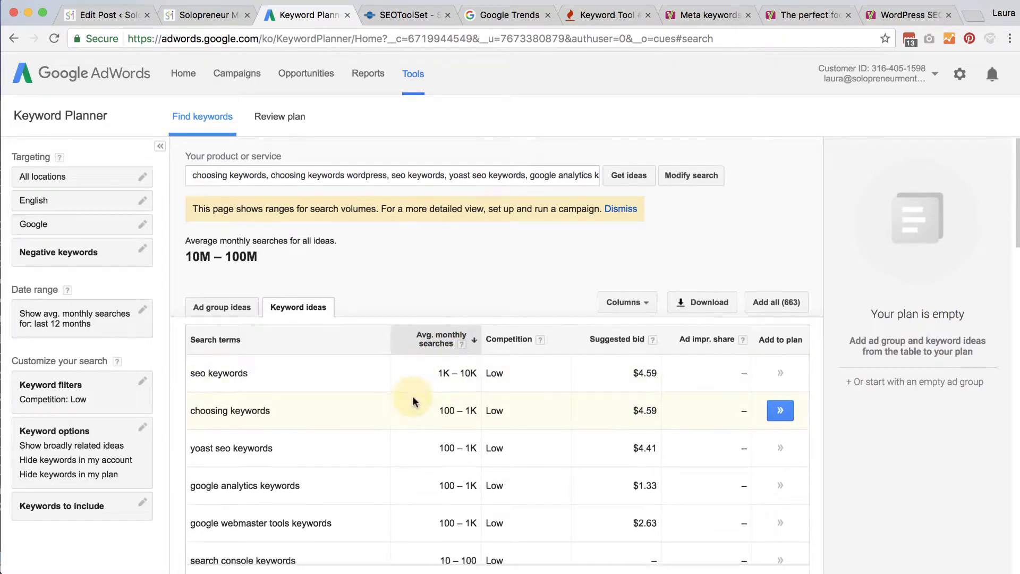
scroll(425, 343, down, 5)
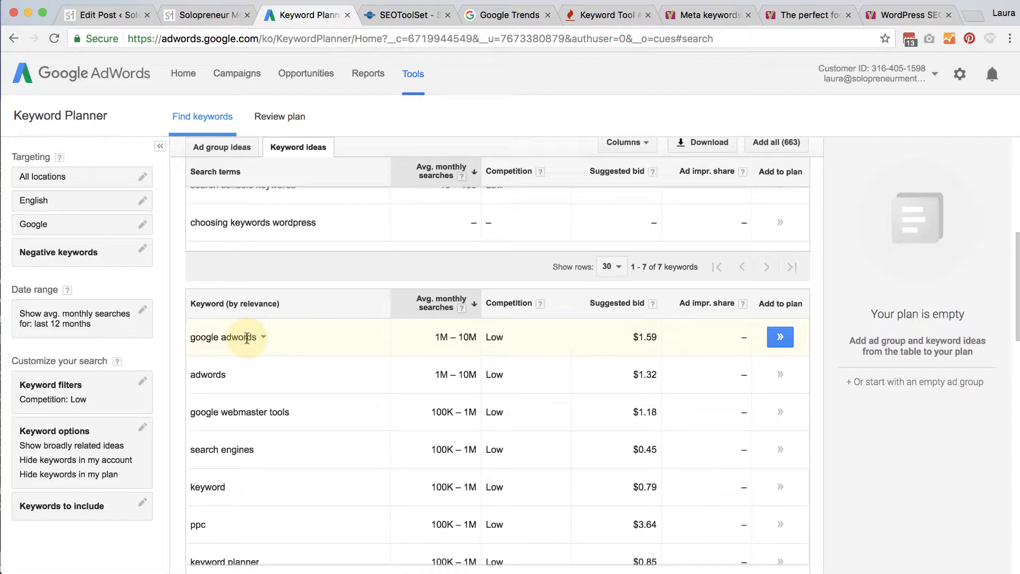
scroll(318, 435, down, 3)
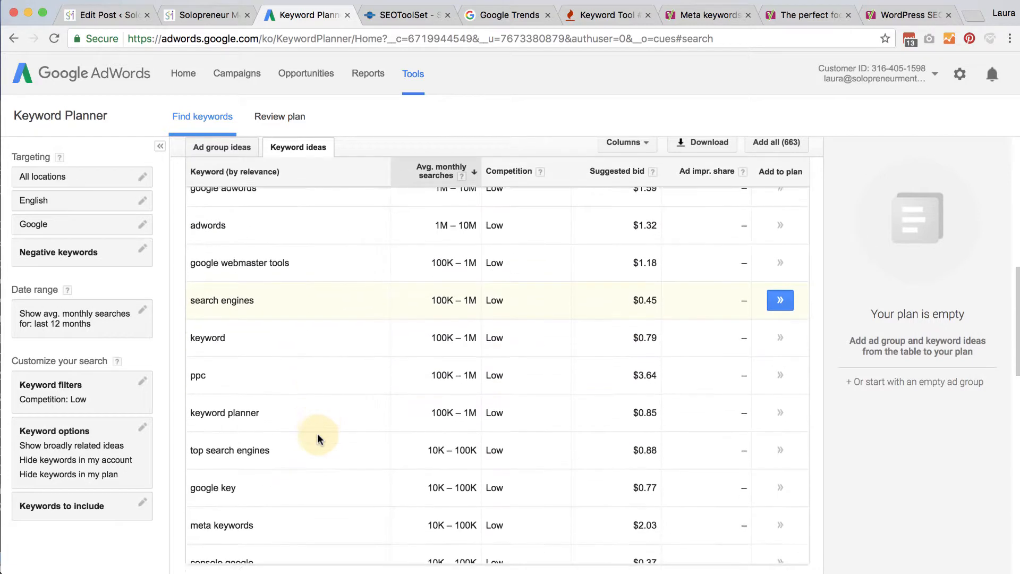
scroll(319, 438, up, 1)
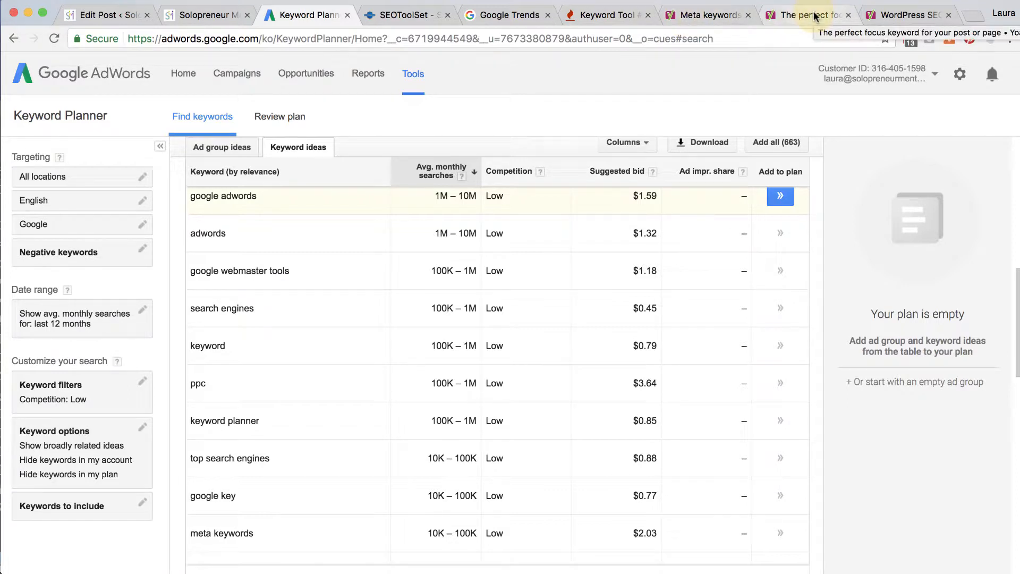
View the keywordtool.io page and Yoast's meta keywords article, and return to the Keyword Planner results.
click(609, 16)
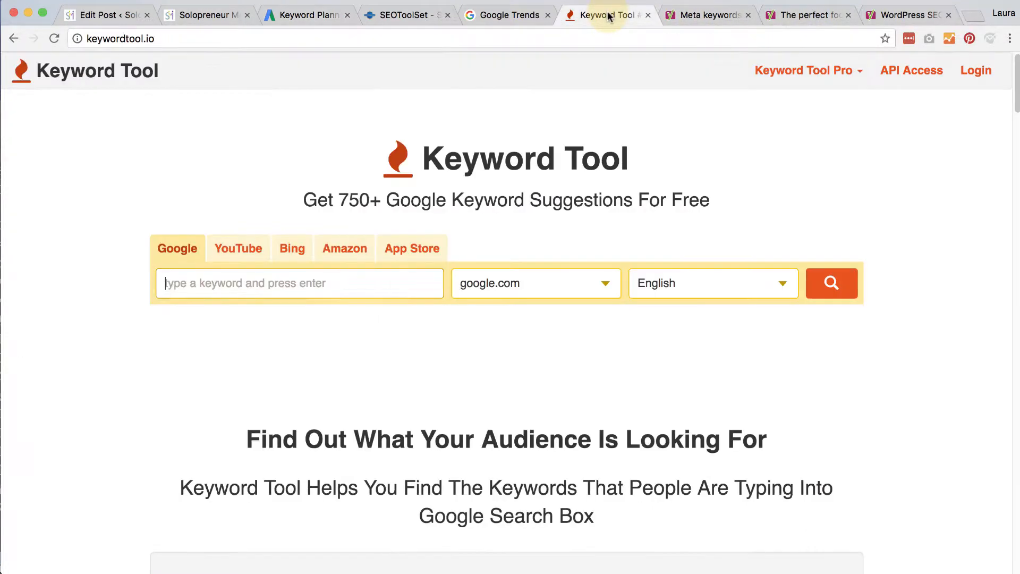
click(696, 16)
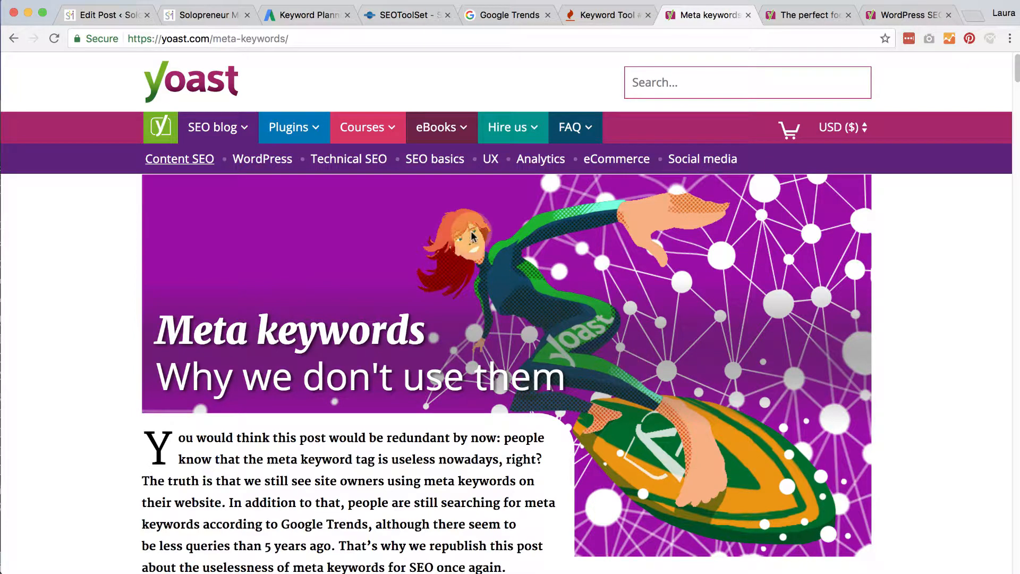
click(298, 16)
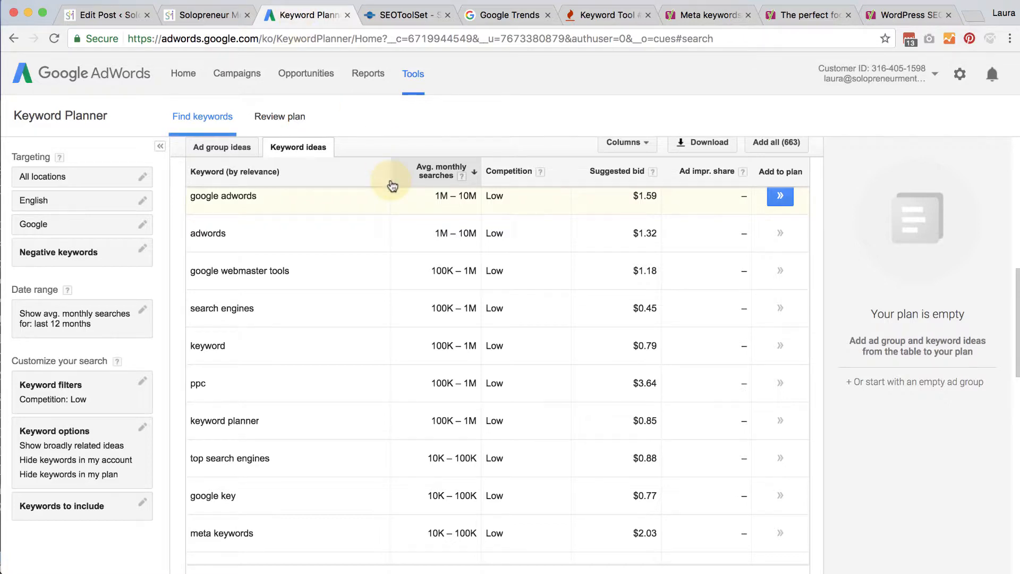
View the available AdWords tools, switch to the SEOToolSet website, and look over its home page.
scroll(356, 276, up, 5)
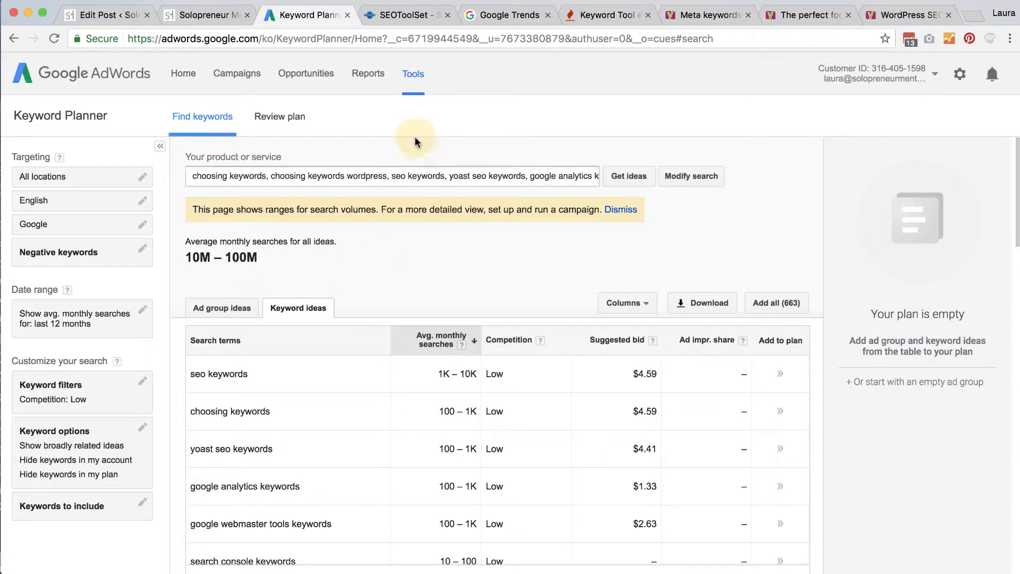
click(413, 74)
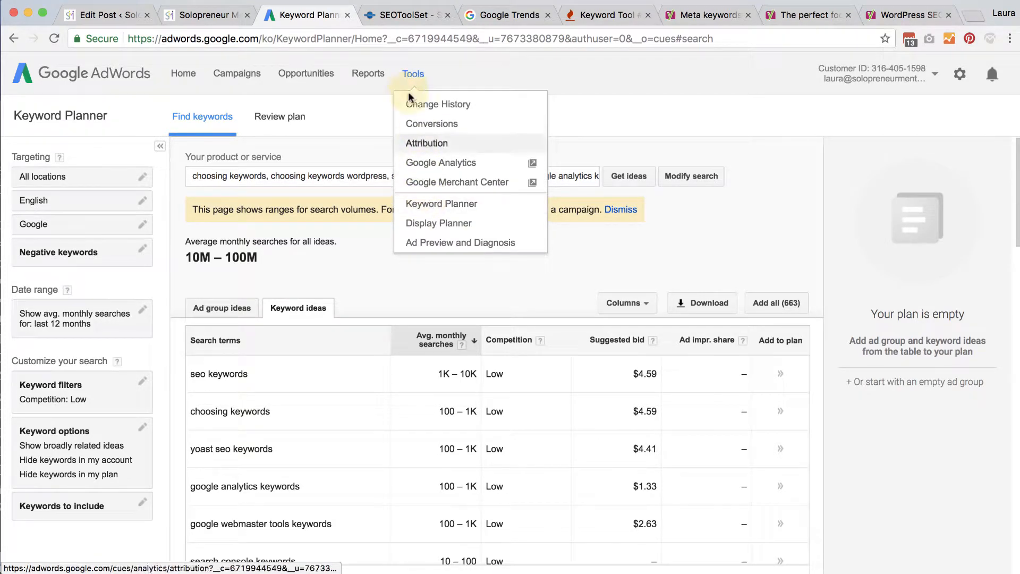
click(396, 20)
scroll(416, 216, up, 5)
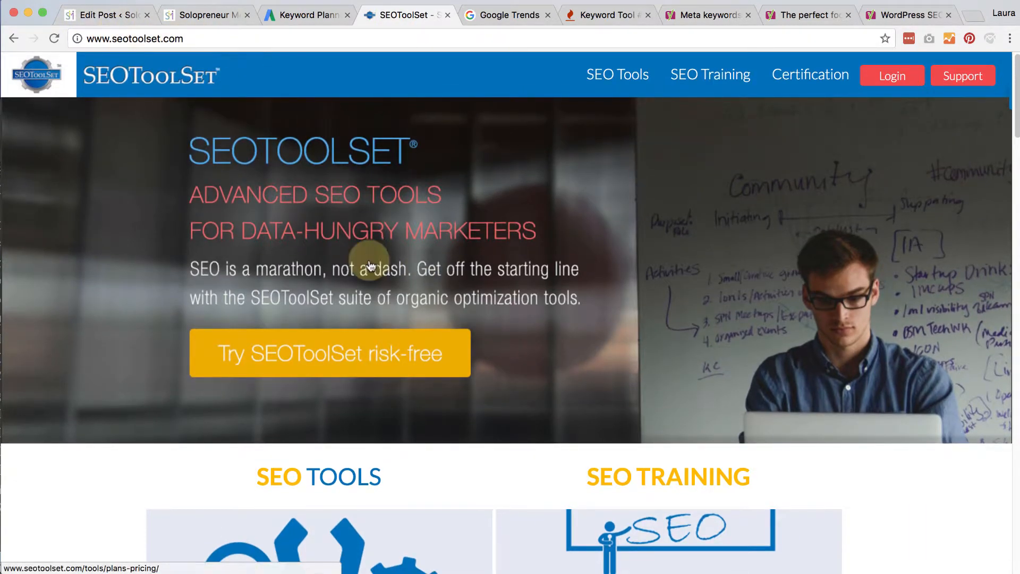
scroll(370, 264, down, 5)
scroll(370, 264, down, 10)
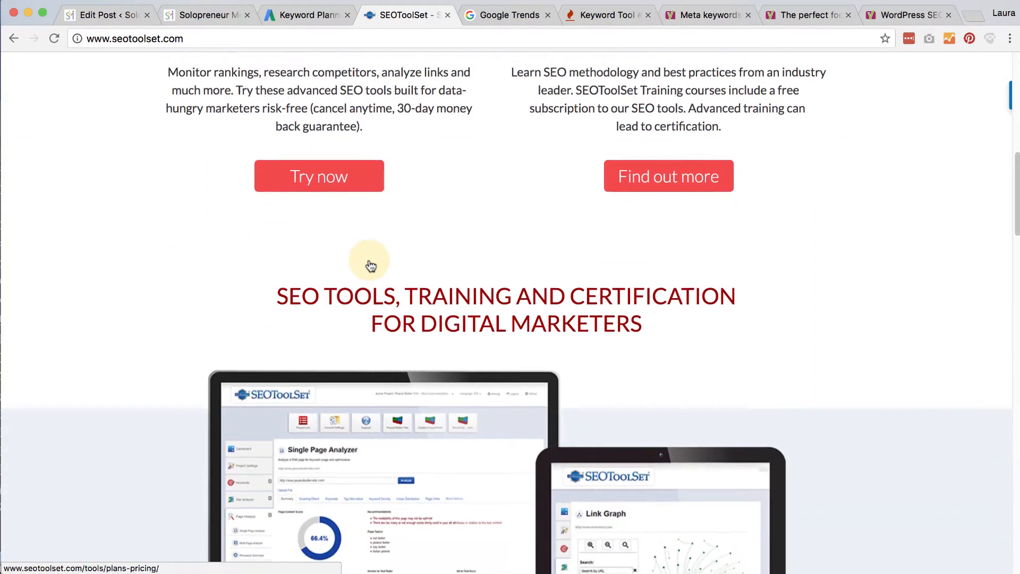
scroll(371, 264, up, 15)
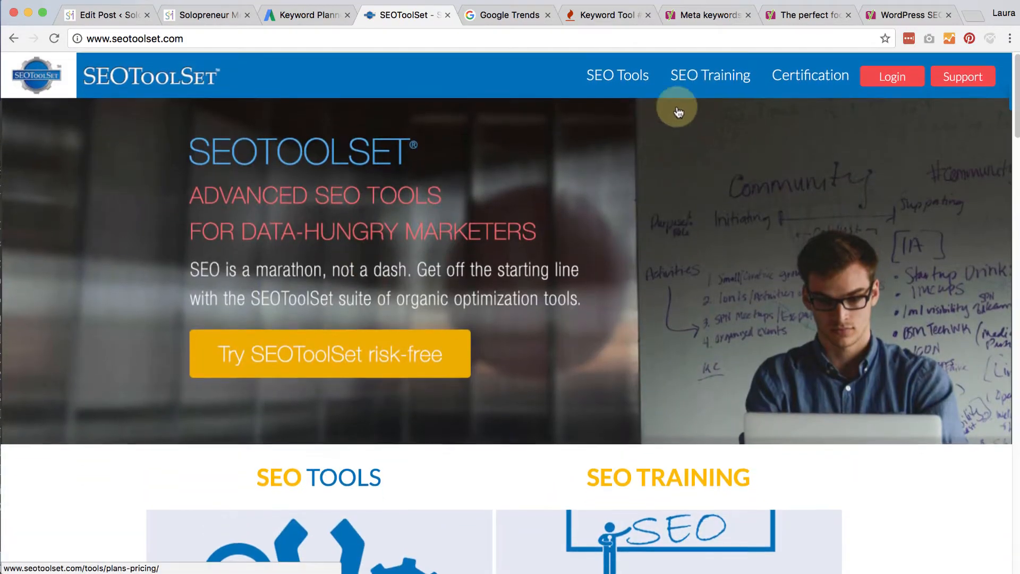
Open the Keyword Suggestion tool from SEOToolSet's free SEO tools.
click(606, 86)
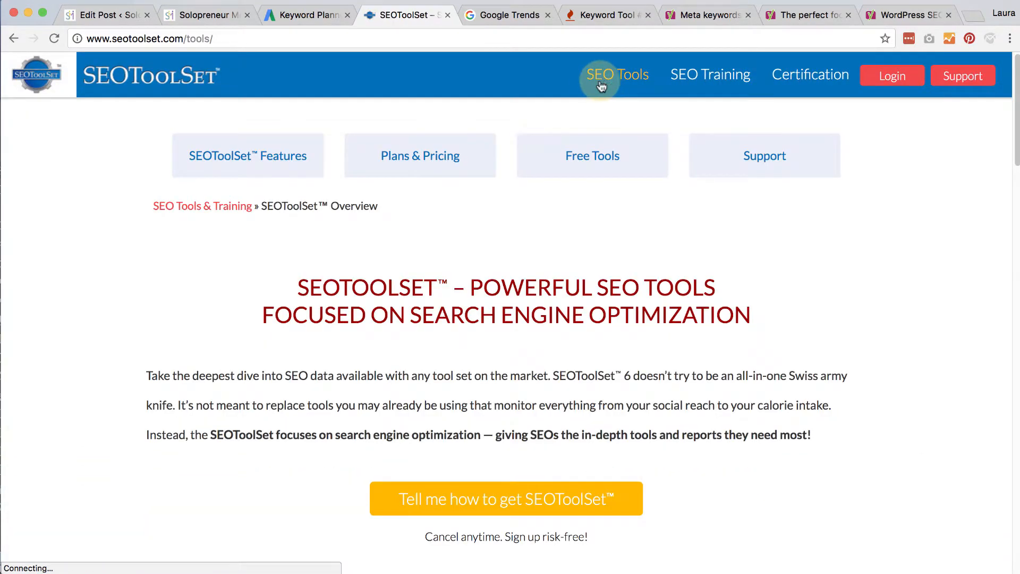
scroll(331, 402, down, 1)
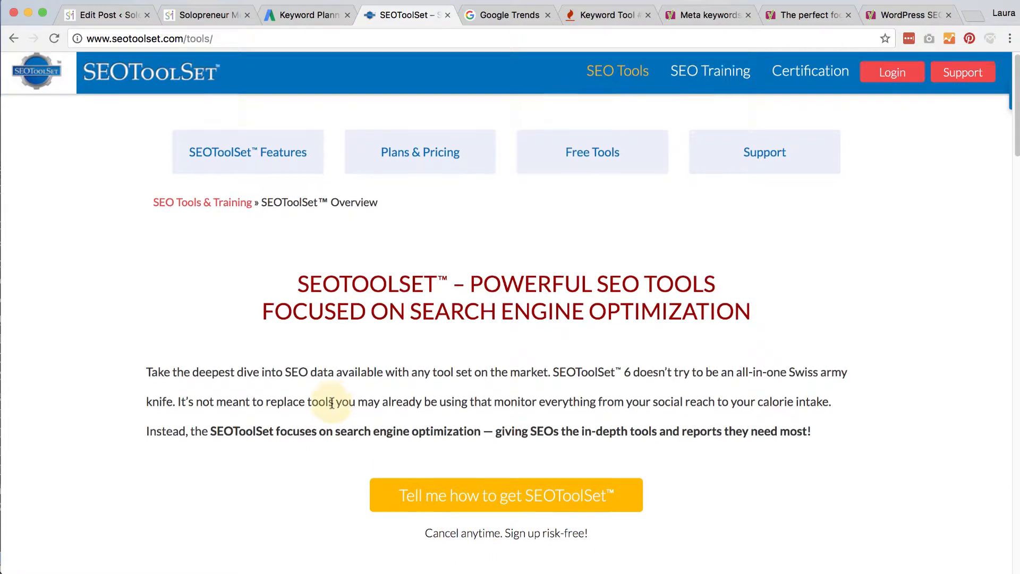
click(571, 154)
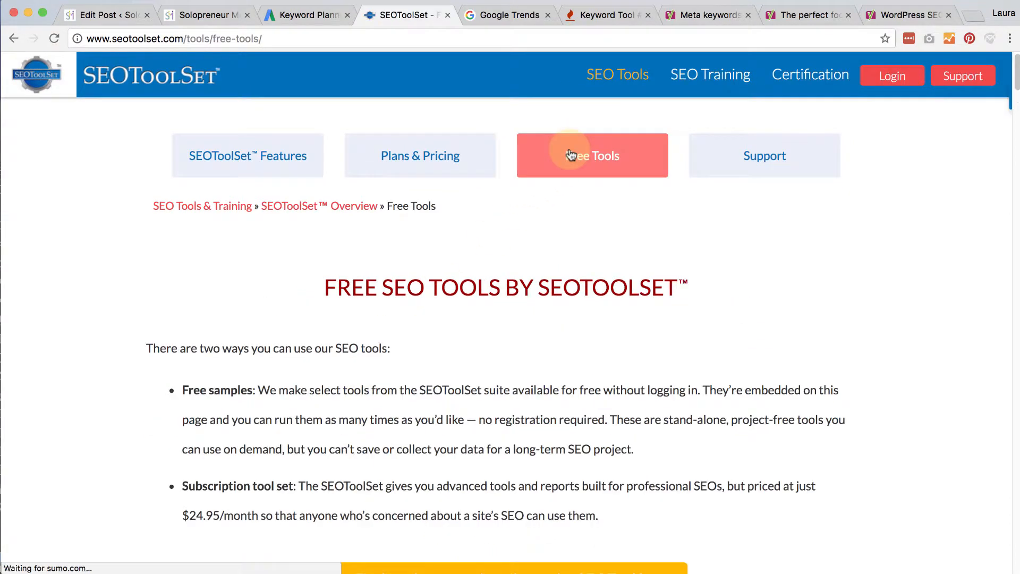
scroll(668, 364, down, 5)
scroll(667, 365, down, 4)
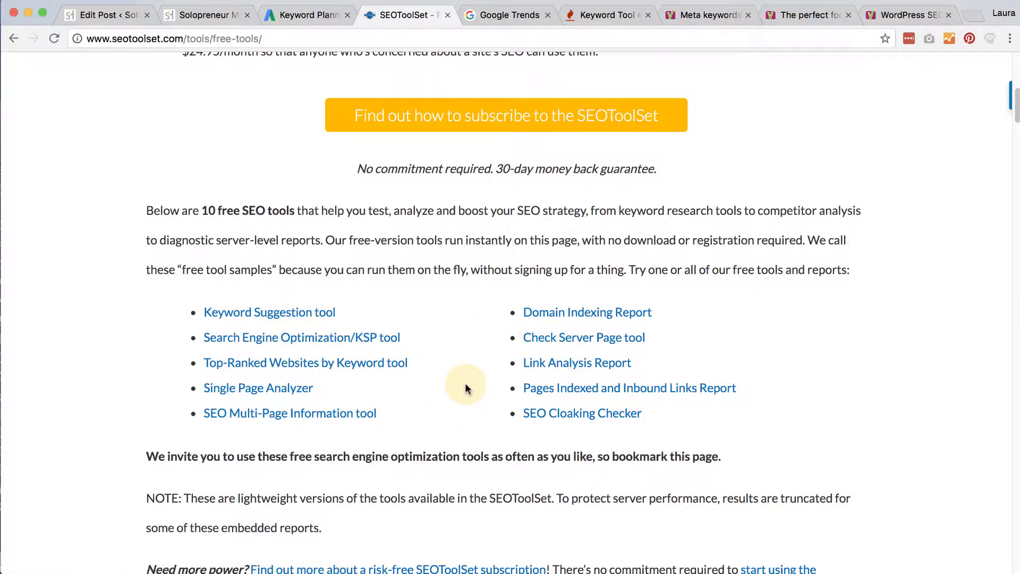
click(275, 312)
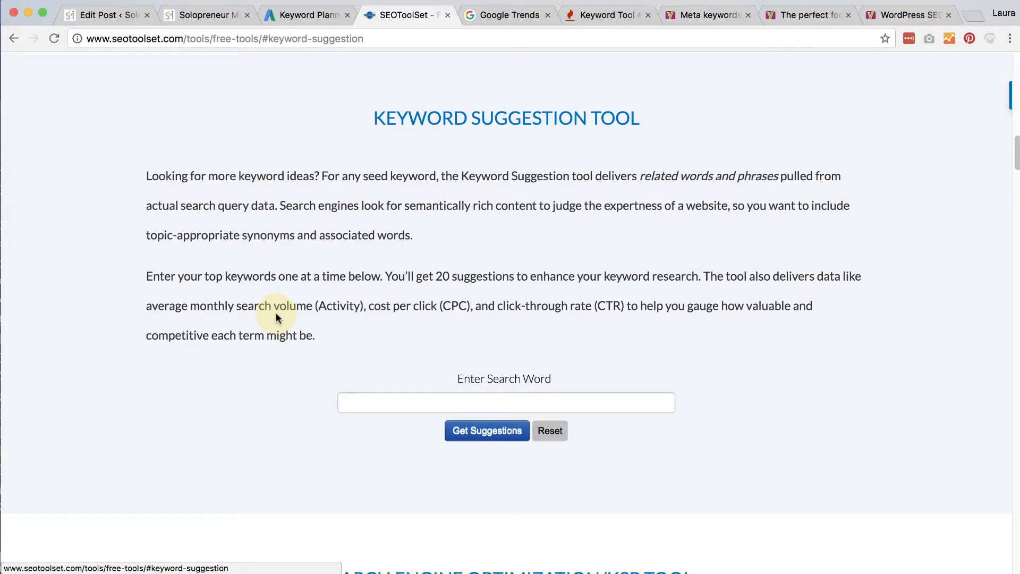
Check the researched keywords in the Evernote note and the Keyword Planner results for a seed keyword to try.
click(404, 404)
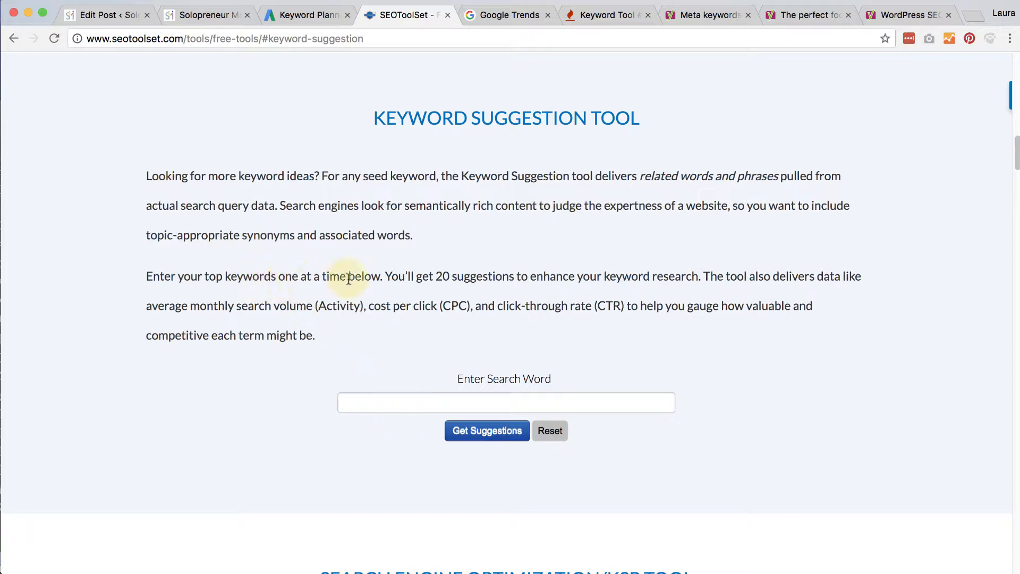
key(super+Tab)
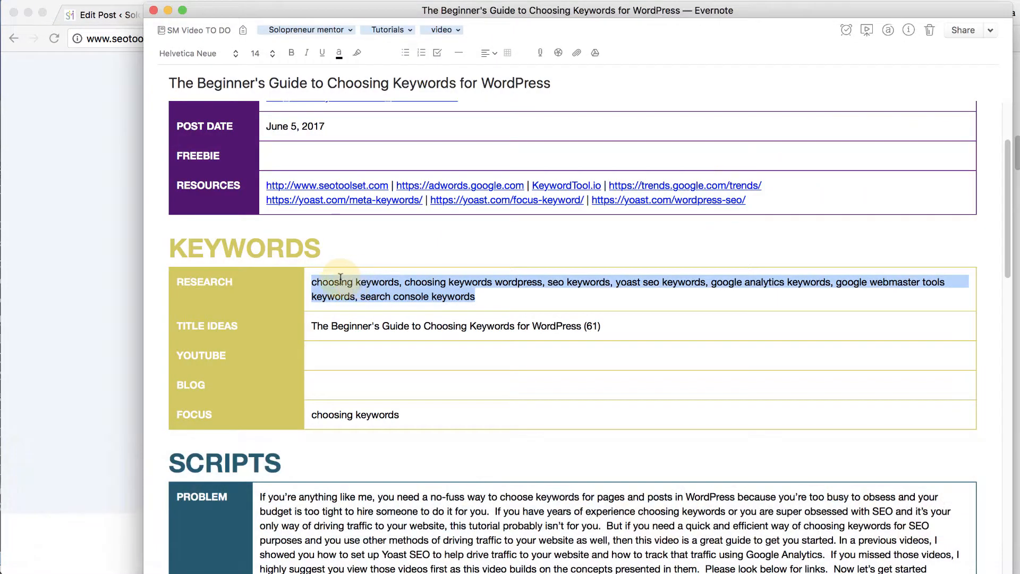
click(367, 283)
key(super+Tab)
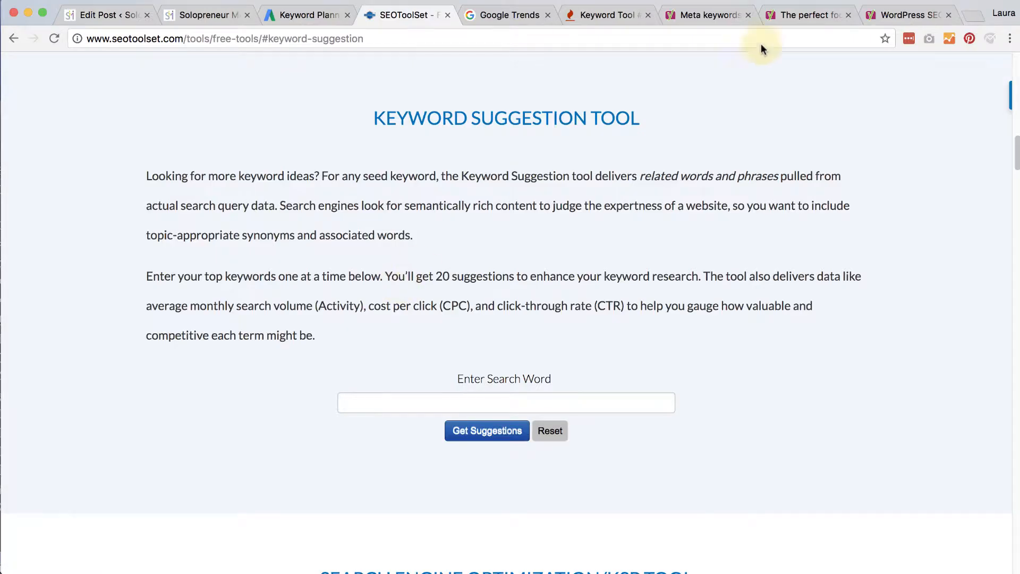
click(314, 15)
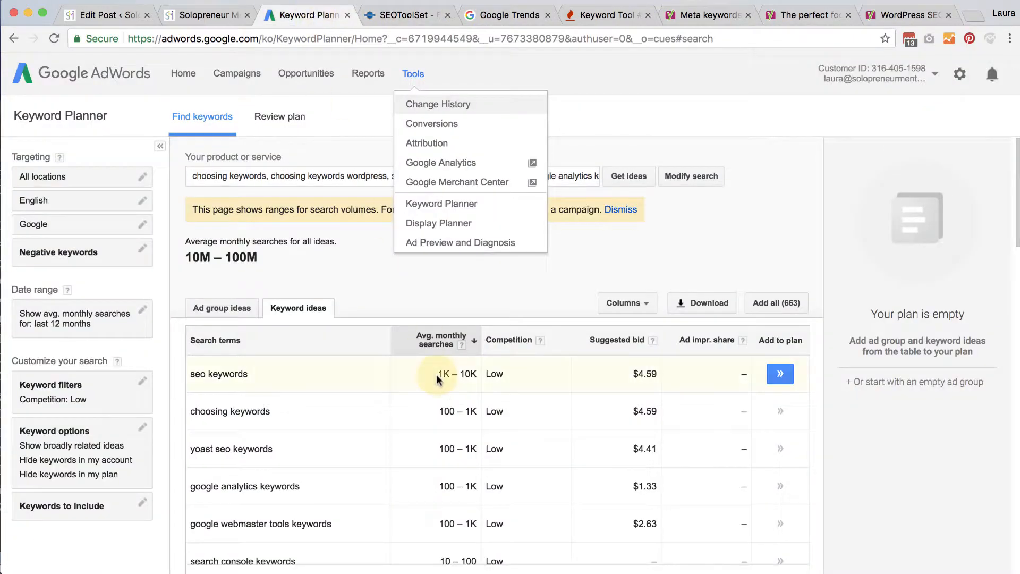
scroll(430, 378, down, 5)
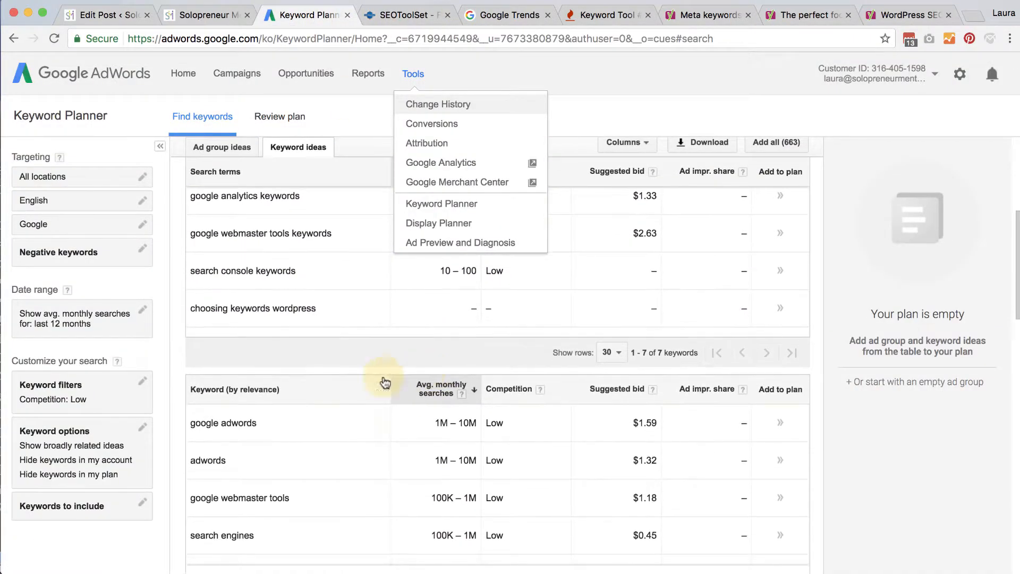
Get SEOToolSet keyword suggestions for "google adwords" and review the suggested terms.
click(425, 15)
click(467, 396)
text(googl)
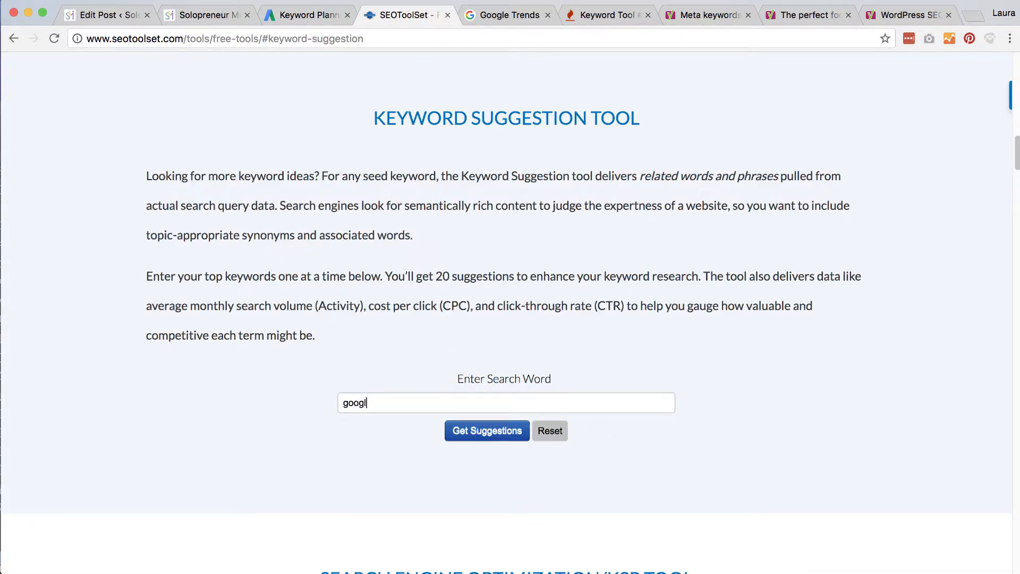
text(e adwords)
click(482, 432)
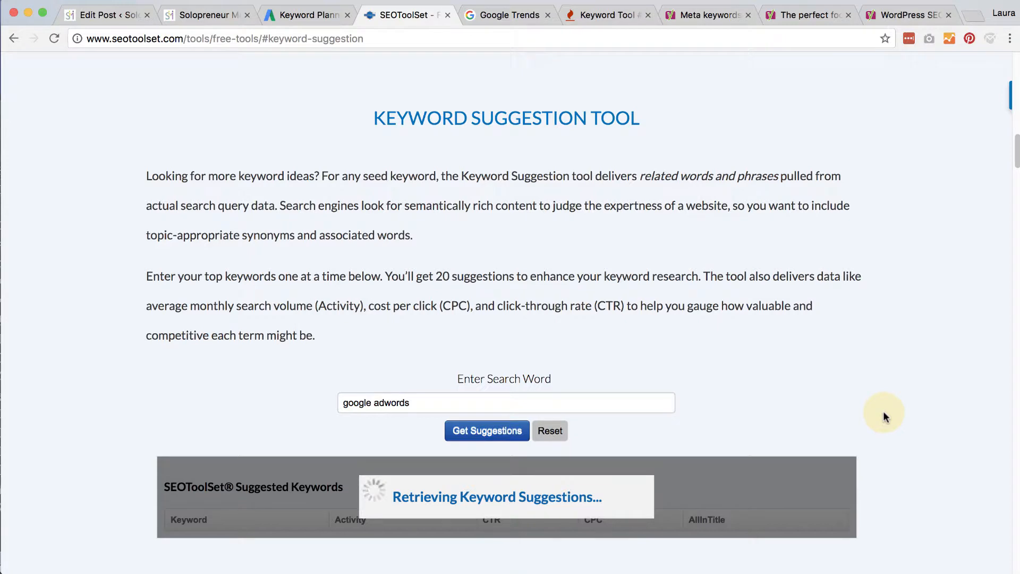
scroll(884, 416, down, 4)
scroll(884, 415, down, 3)
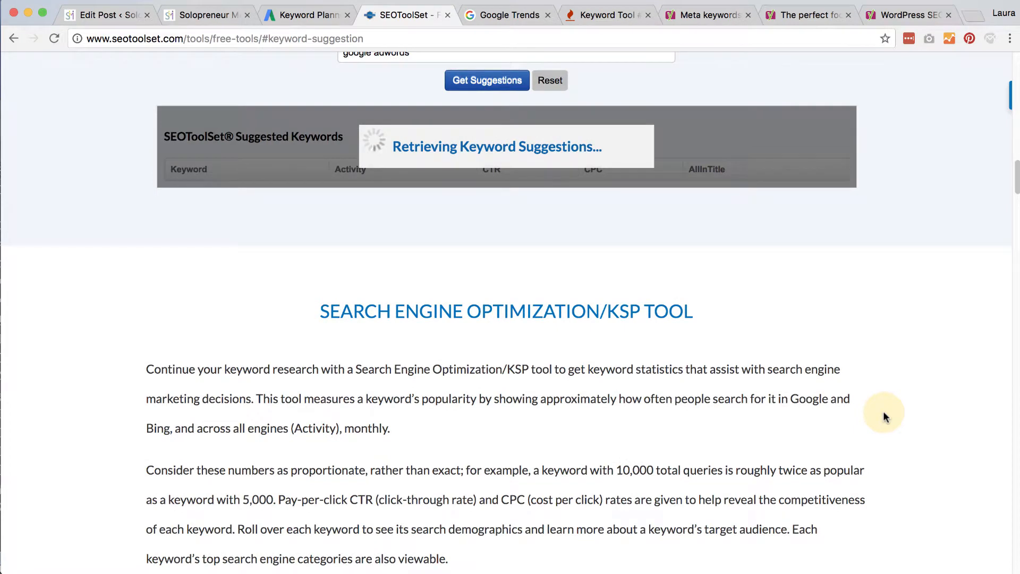
scroll(884, 415, up, 1)
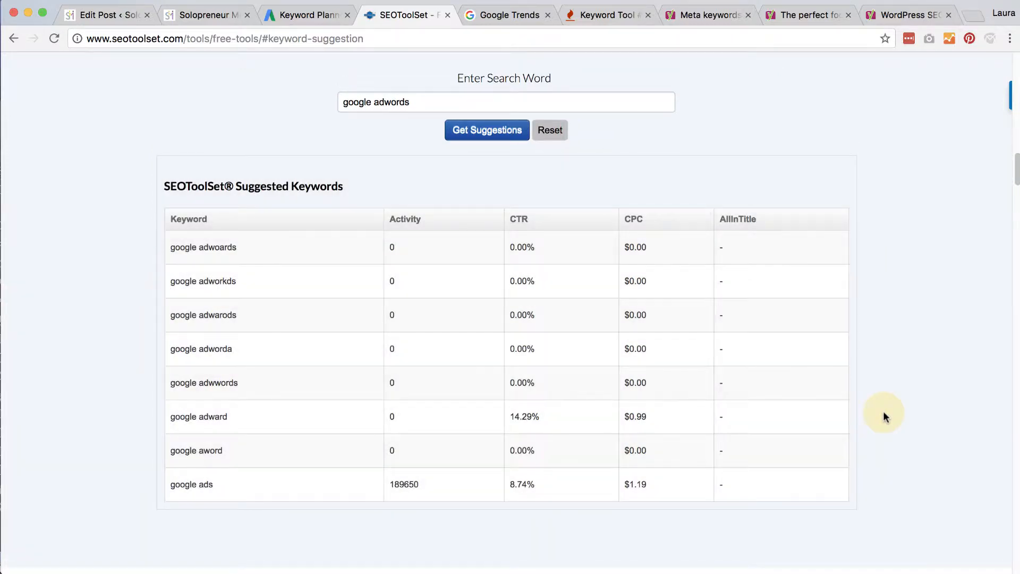
scroll(774, 414, down, 1)
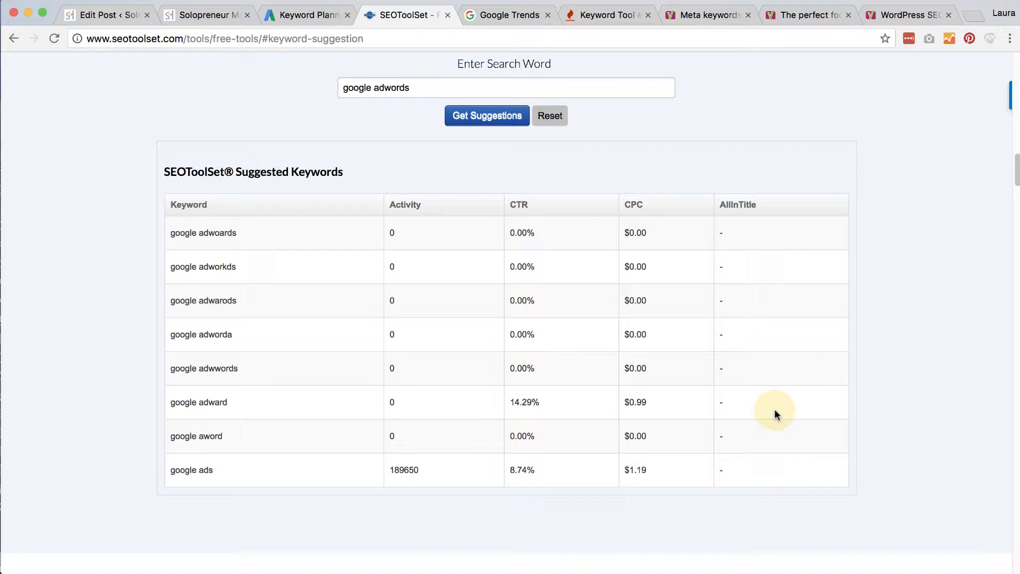
scroll(219, 452, down, 1)
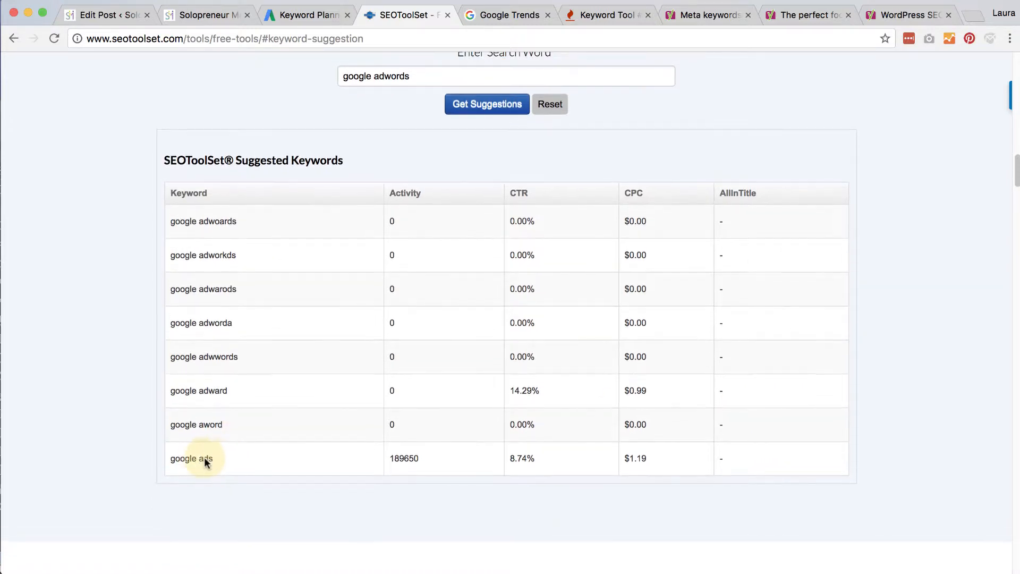
Replace the search word with "seo keywords" and get new keyword suggestions.
scroll(226, 452, up, 5)
double_click(417, 182)
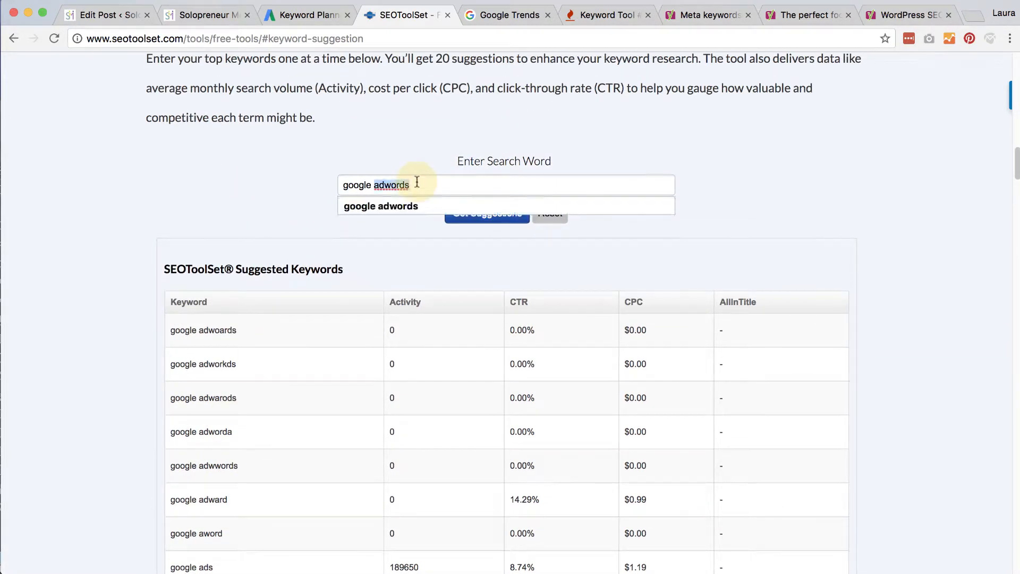
triple_click(417, 182)
text(seo keywor)
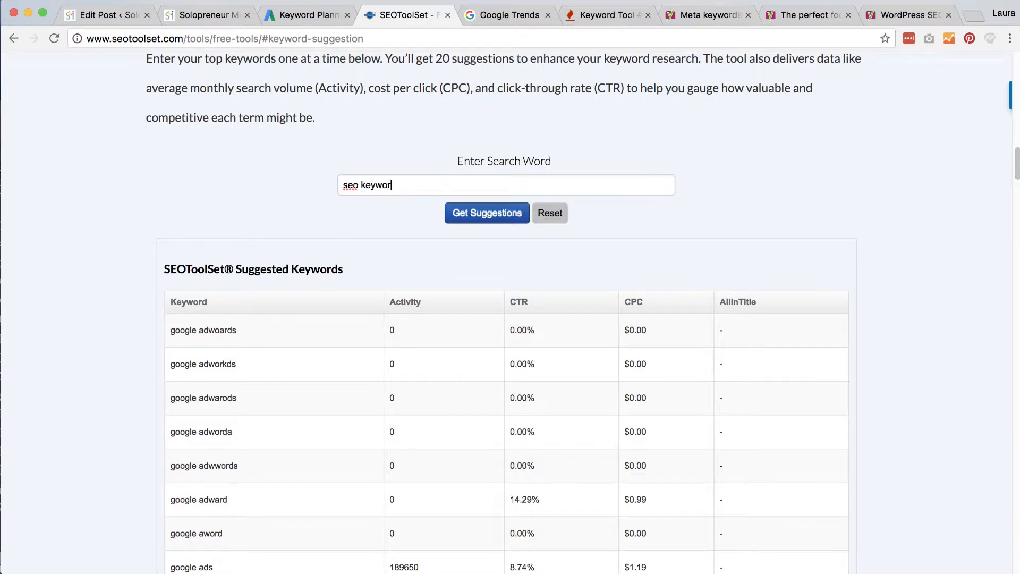
click(474, 212)
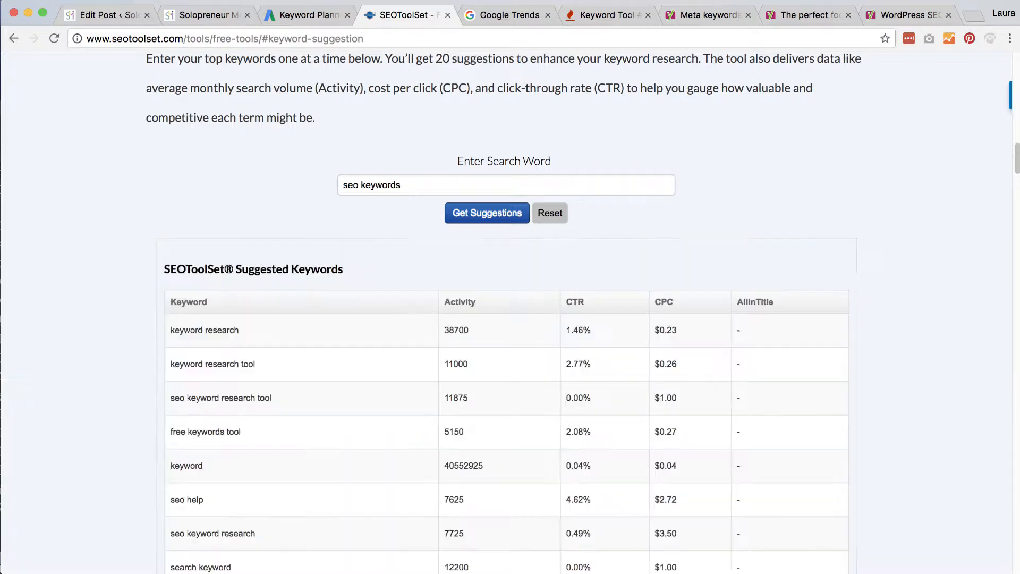
Review the suggested keywords for "seo keywords", comparing their activity, CTR and CPC values.
scroll(905, 353, down, 4)
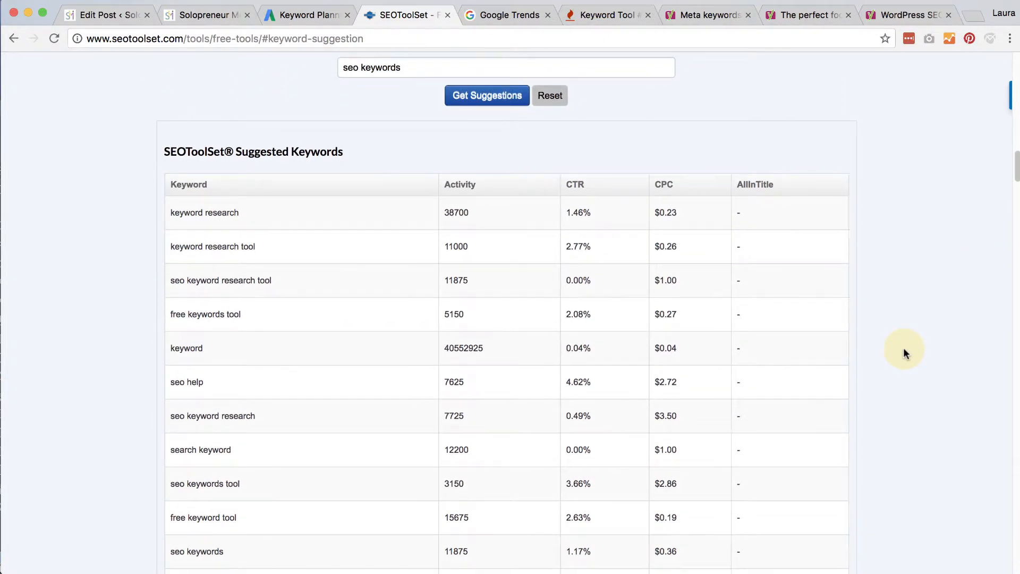
scroll(905, 353, down, 1)
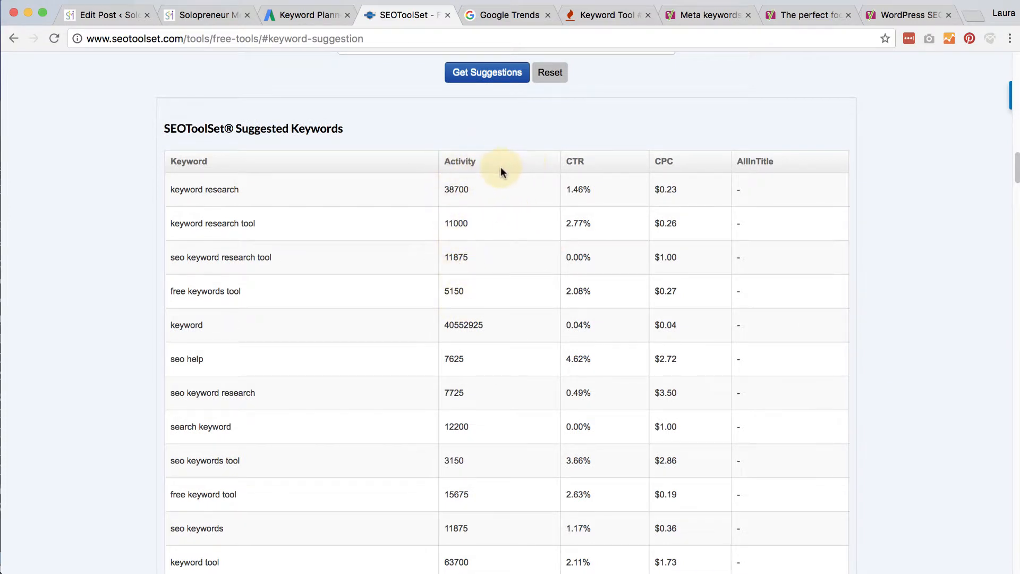
scroll(501, 171, down, 2)
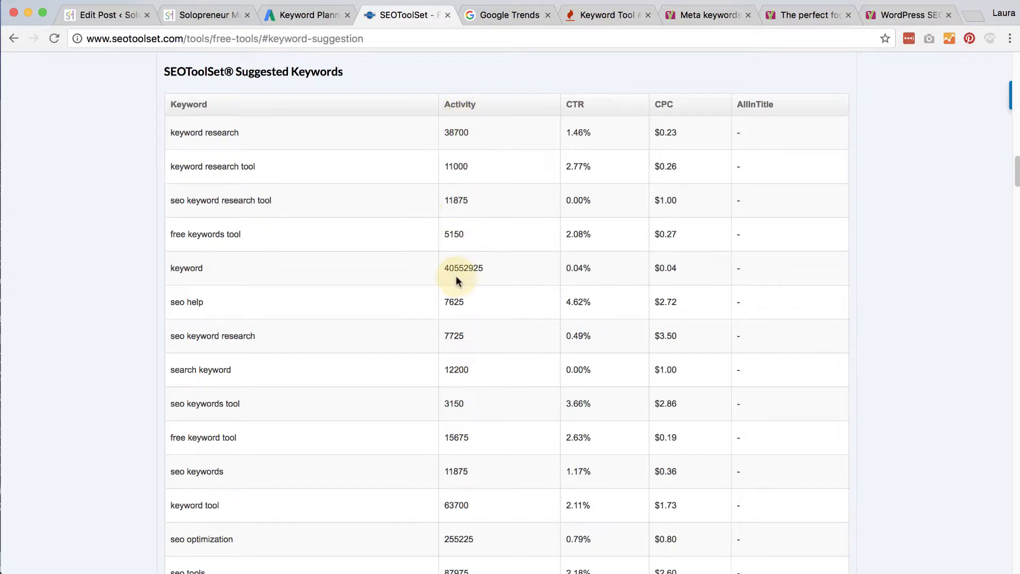
drag(443, 268, 506, 268)
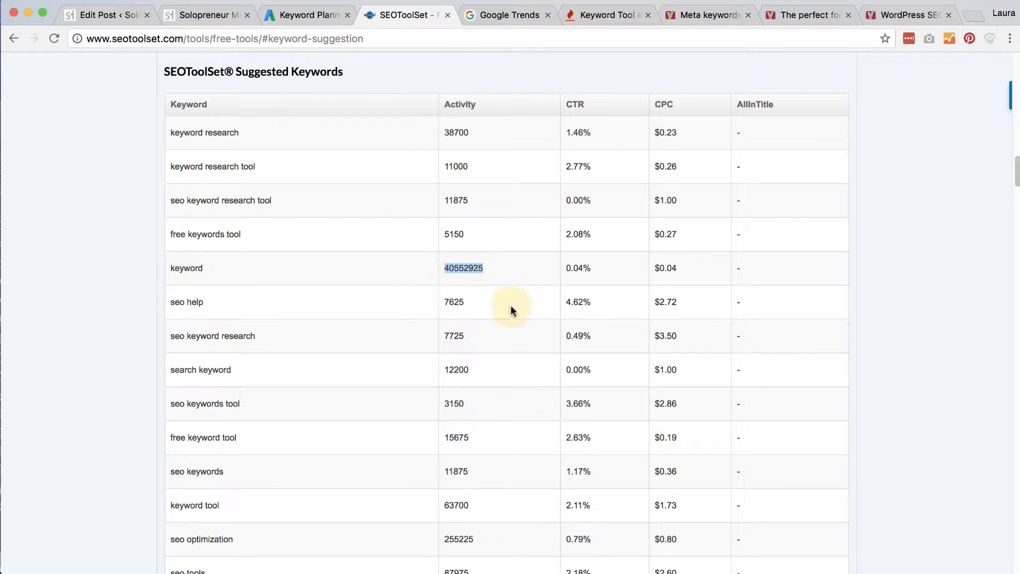
scroll(512, 316, down, 3)
scroll(513, 321, down, 2)
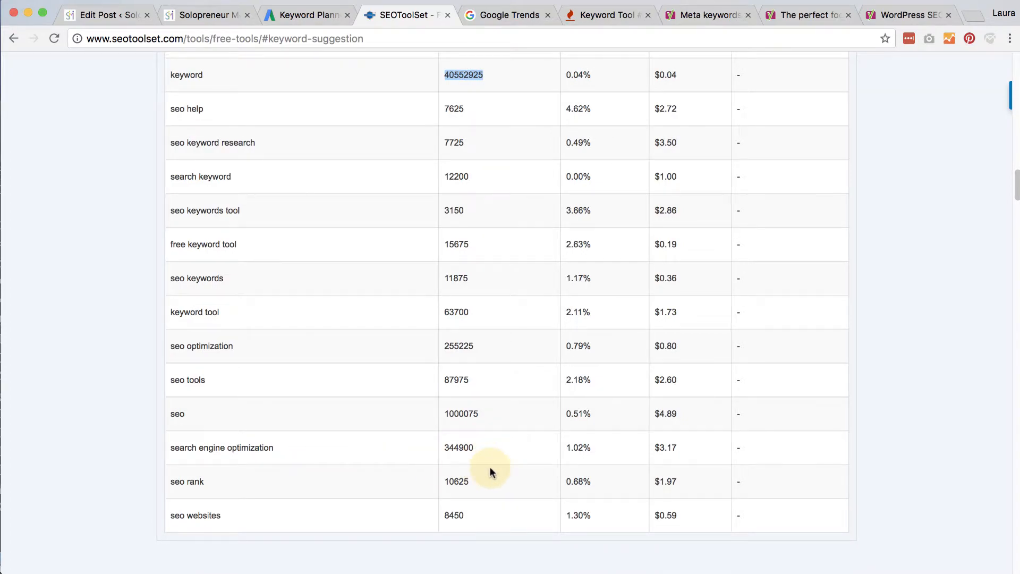
scroll(490, 471, up, 3)
scroll(490, 471, up, 15)
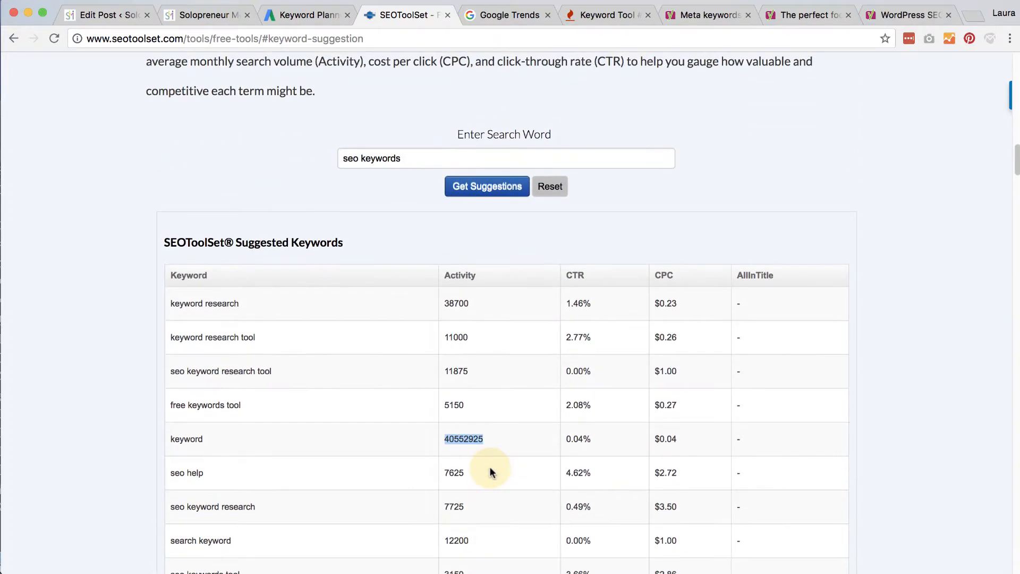
scroll(490, 471, up, 10)
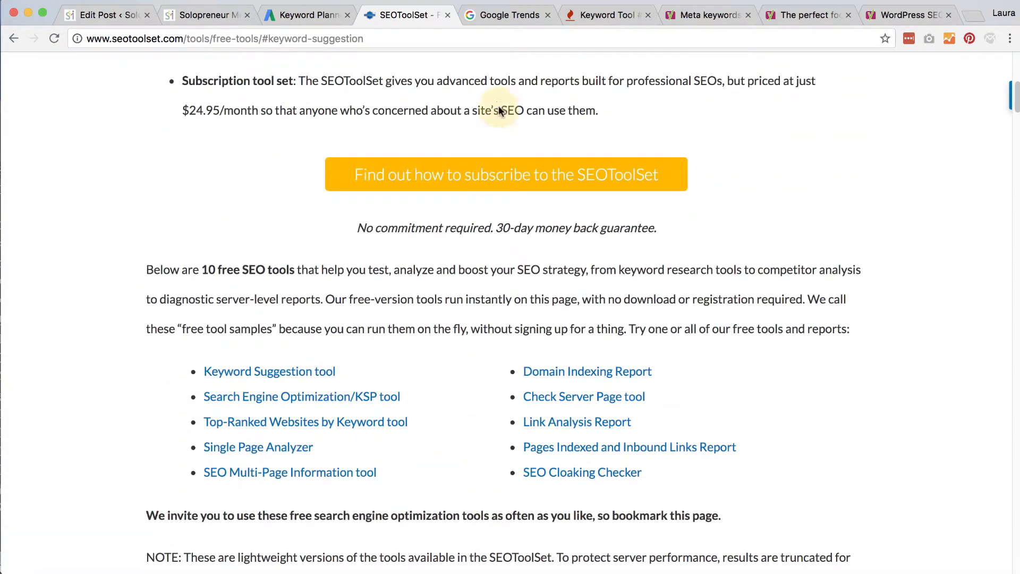
Switch to keywordtool.io and get Google keyword suggestions for "seo keywords" using the google.com domain and English.
click(587, 19)
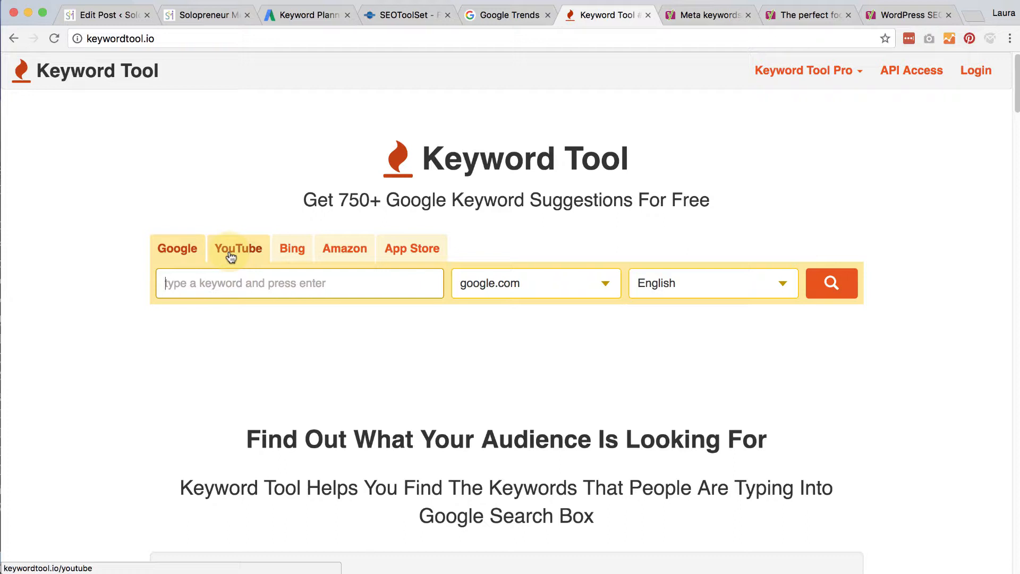
text(seo ke)
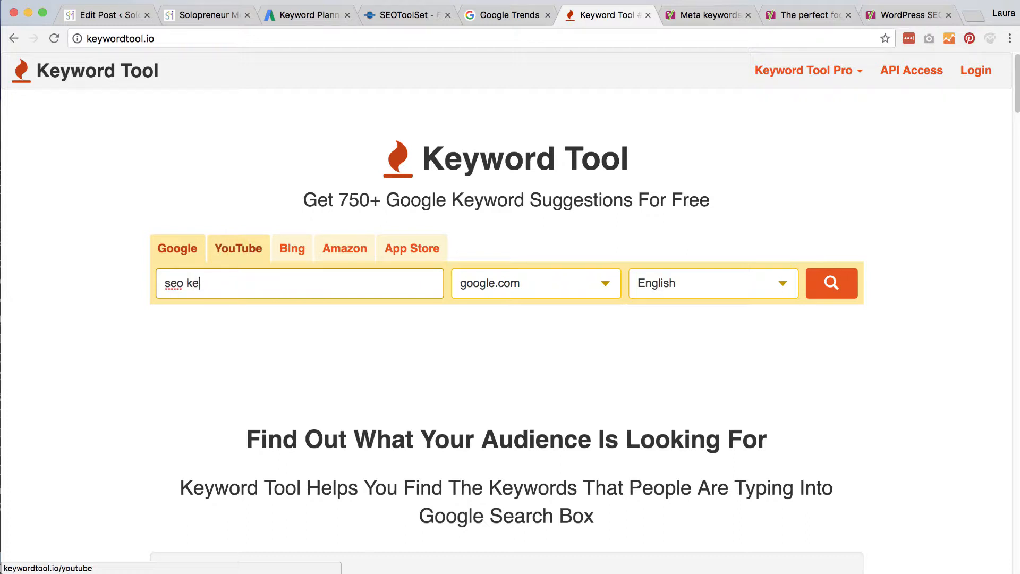
text(worywords)
click(552, 285)
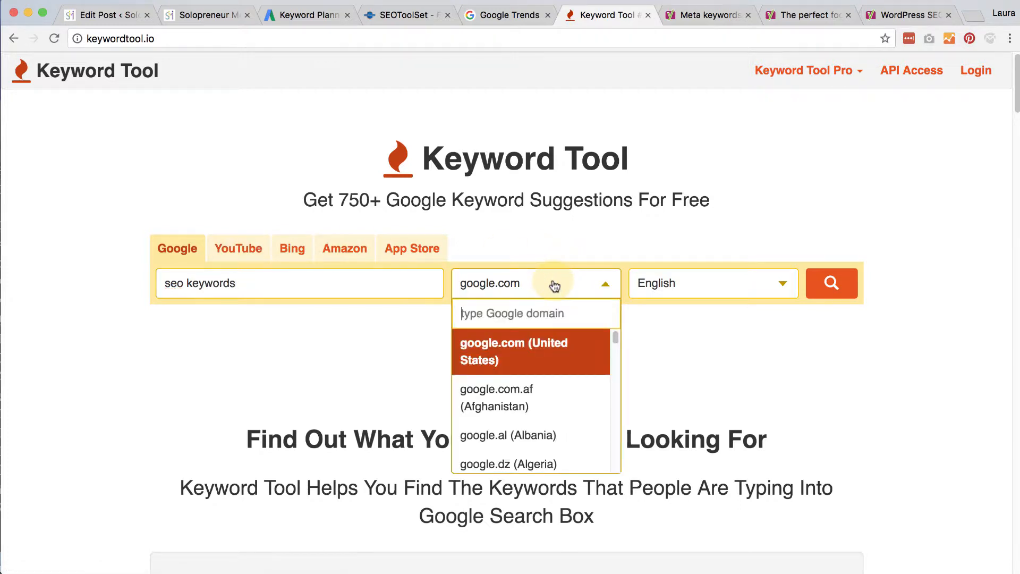
scroll(521, 390, down, 1)
scroll(518, 390, up, 1)
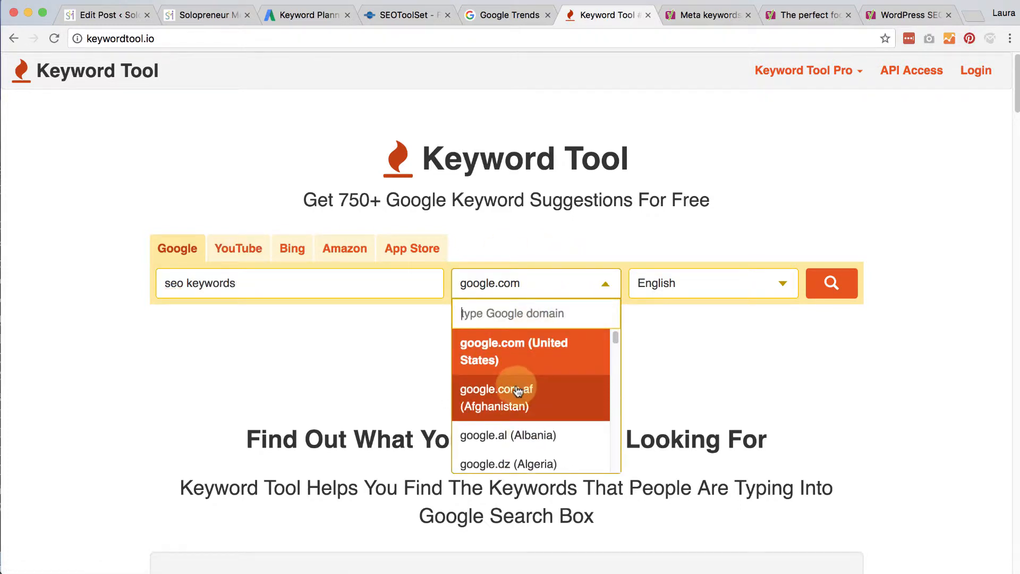
click(665, 355)
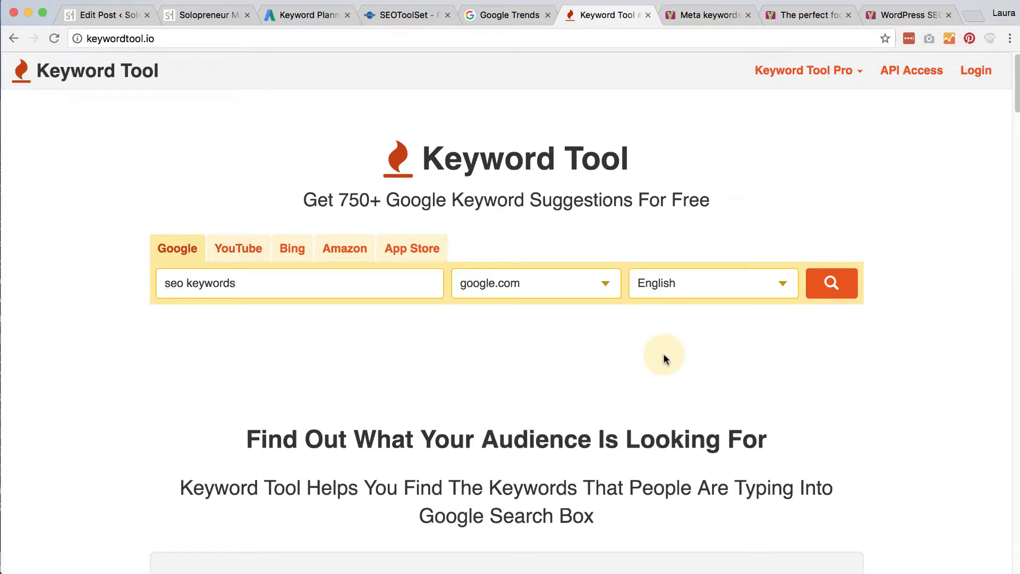
click(818, 282)
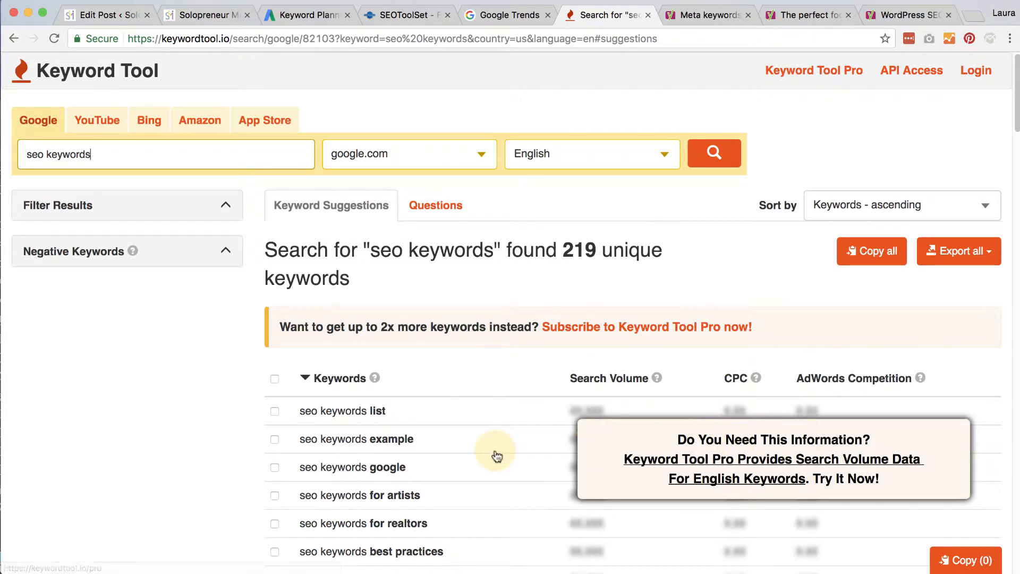
Review the list of Google keyword suggestions for "seo keywords".
scroll(497, 455, down, 3)
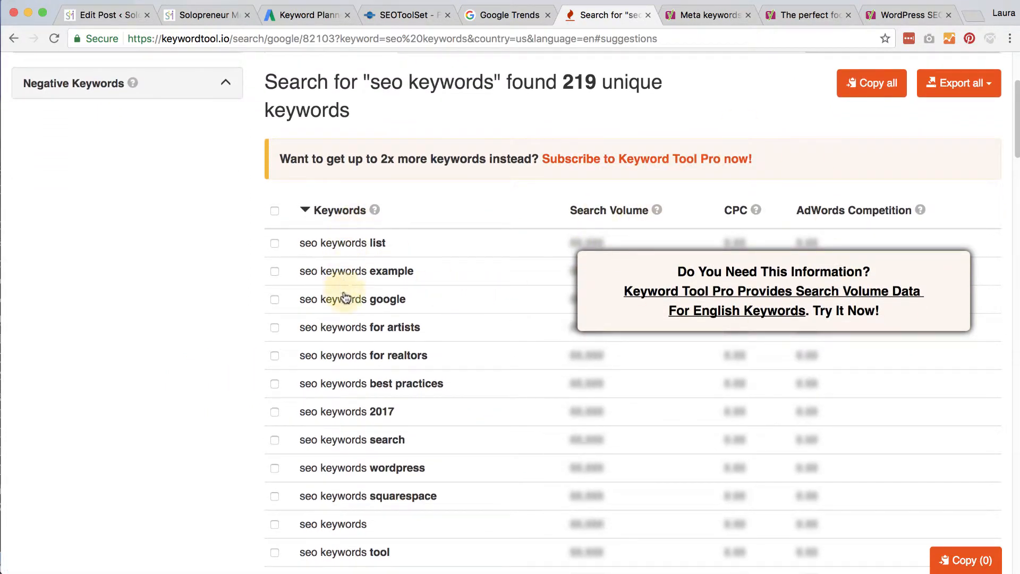
scroll(342, 435, down, 10)
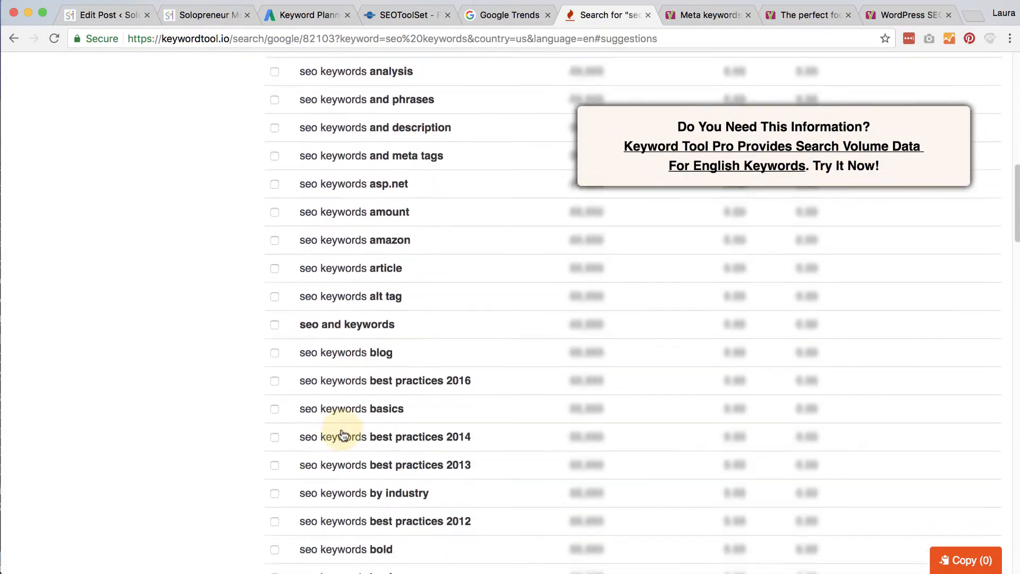
scroll(343, 434, down, 8)
scroll(342, 434, up, 15)
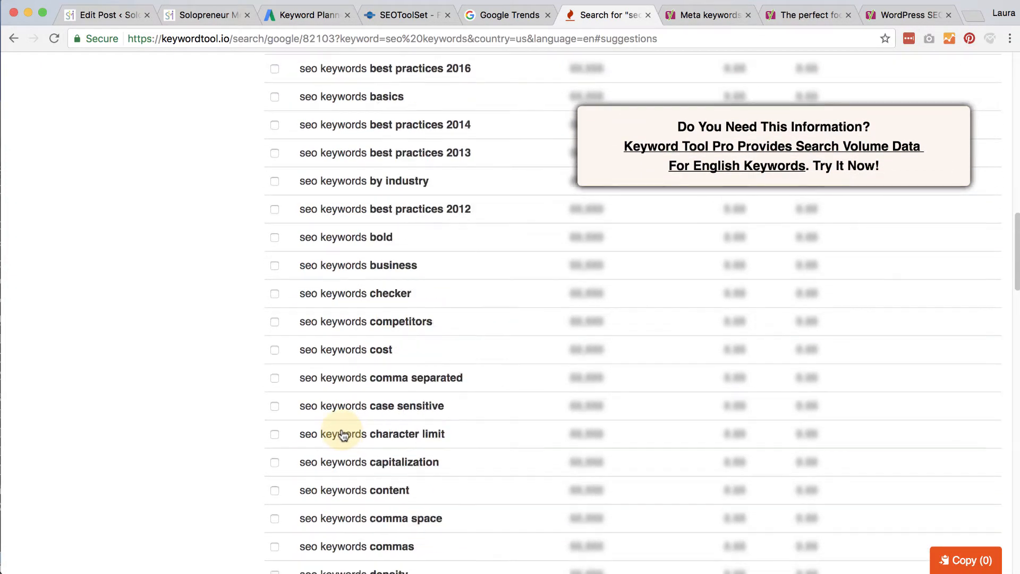
scroll(342, 435, up, 3)
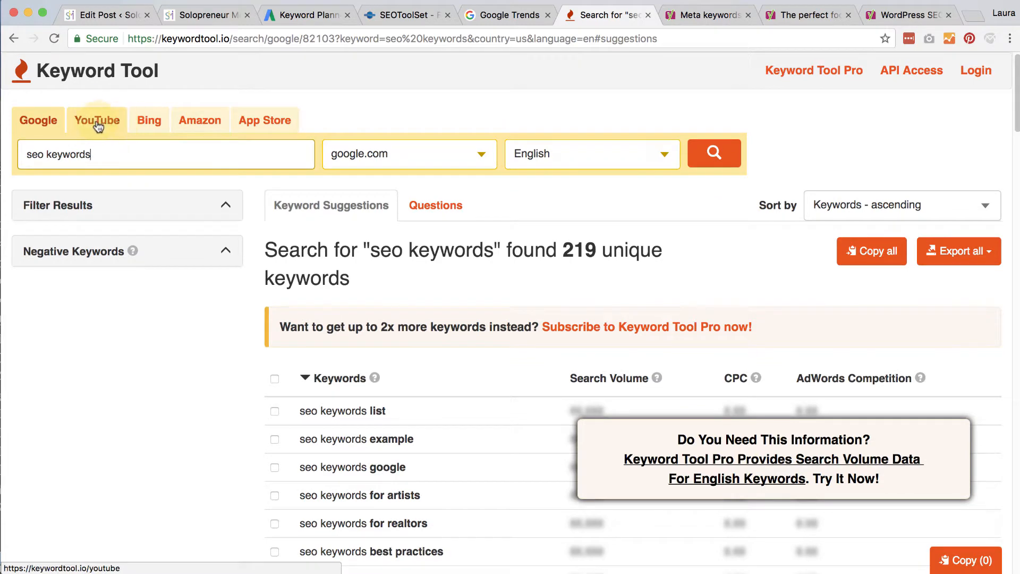
Get the YouTube keyword suggestions for "seo keywords" and read through the whole list.
click(96, 122)
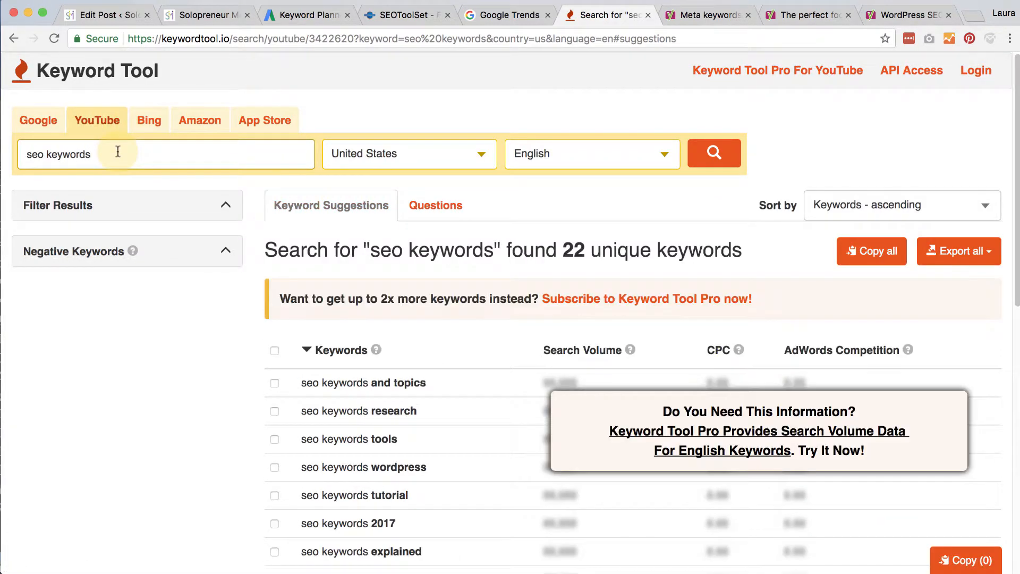
scroll(222, 437, down, 1)
scroll(221, 437, down, 6)
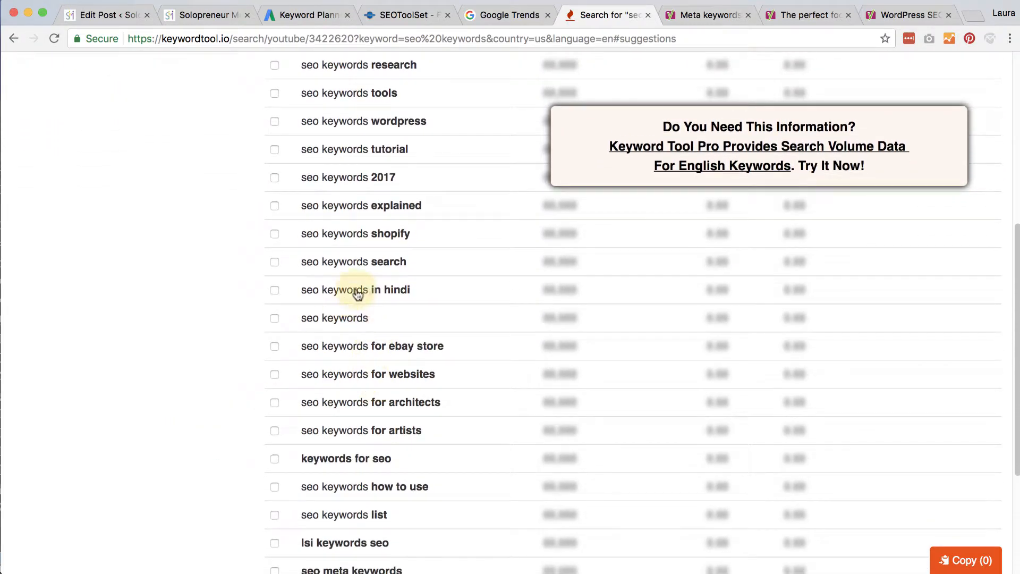
scroll(458, 284, down, 5)
scroll(458, 285, down, 1)
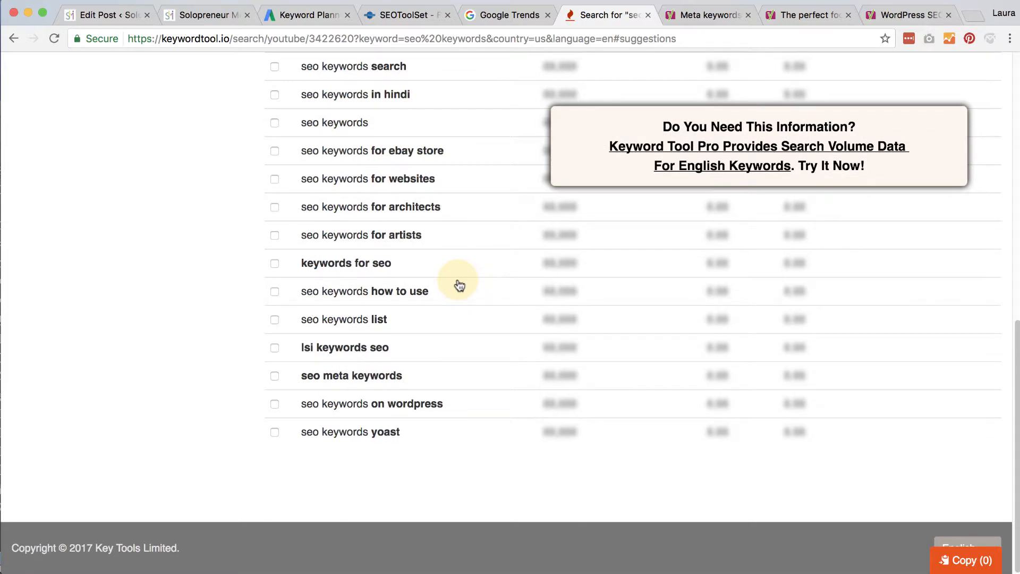
Switch to Google Trends and browse the charts in its featured insights.
click(509, 17)
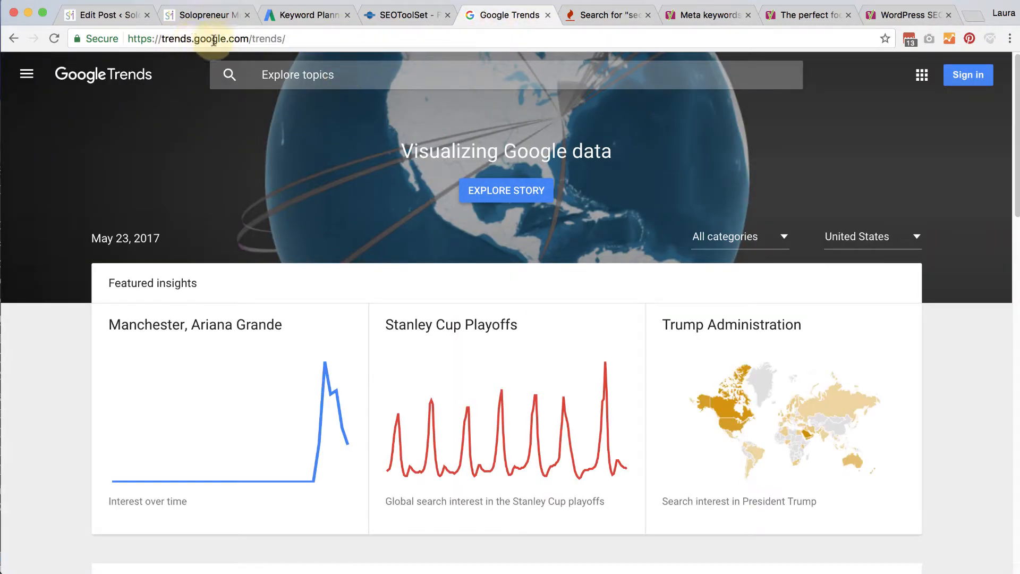
click(302, 74)
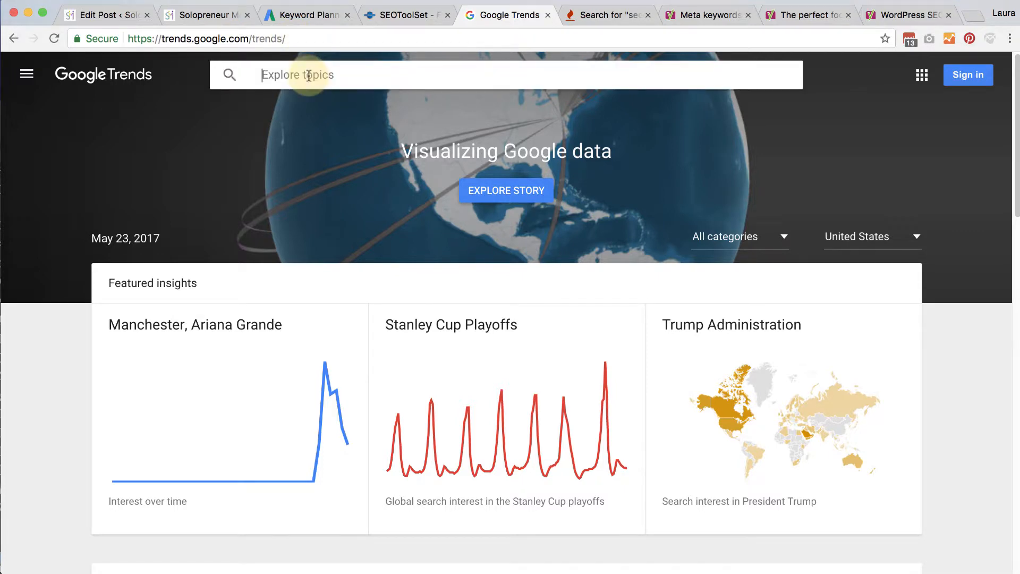
scroll(458, 365, down, 2)
scroll(458, 365, down, 4)
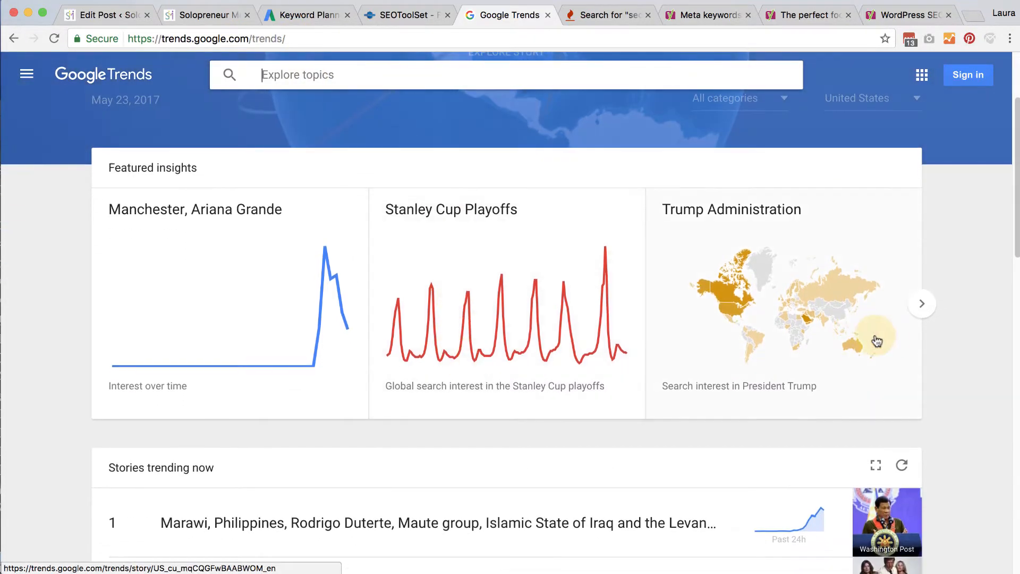
click(922, 305)
click(923, 306)
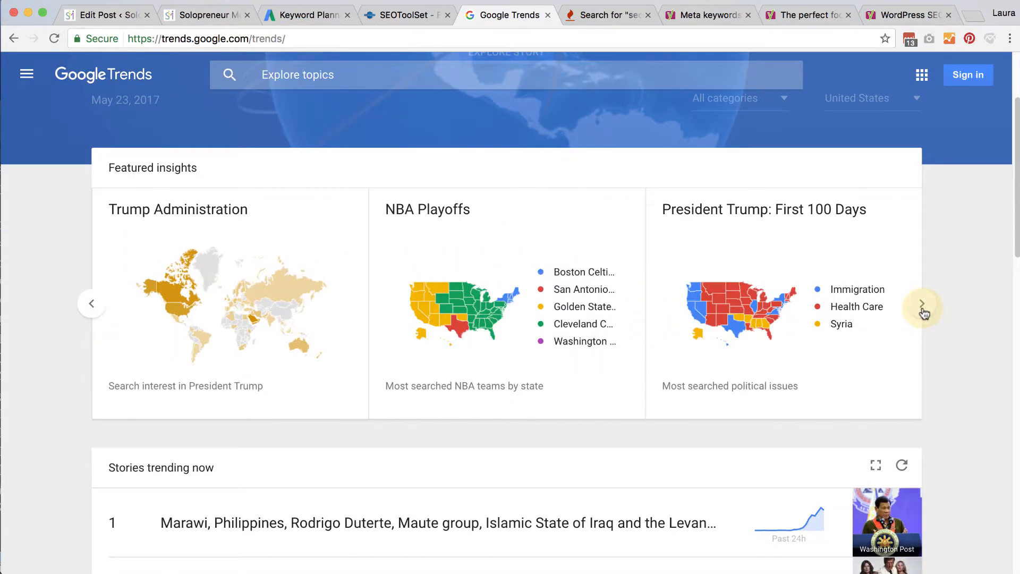
click(923, 307)
click(923, 306)
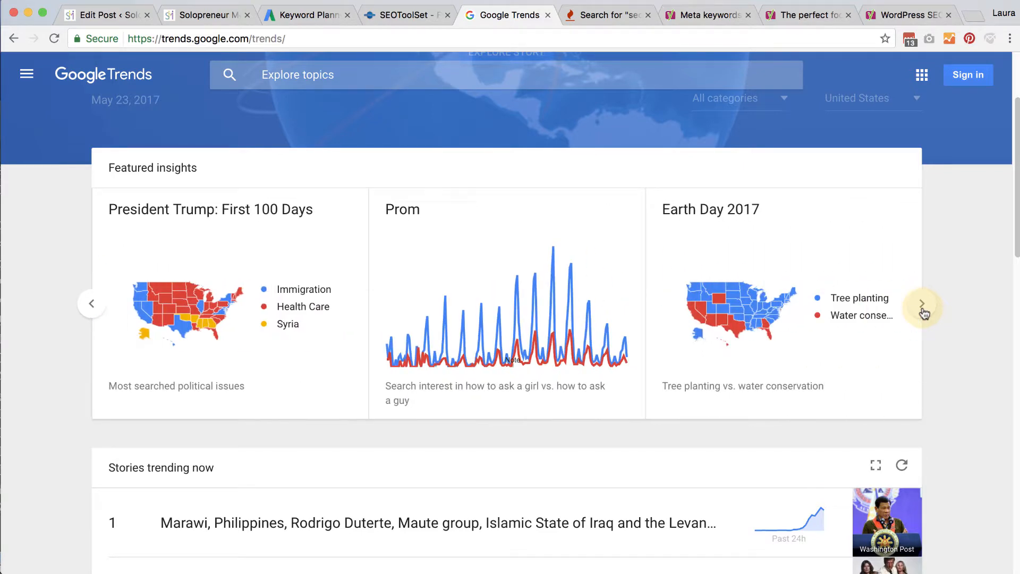
click(923, 306)
click(923, 306)
click(922, 306)
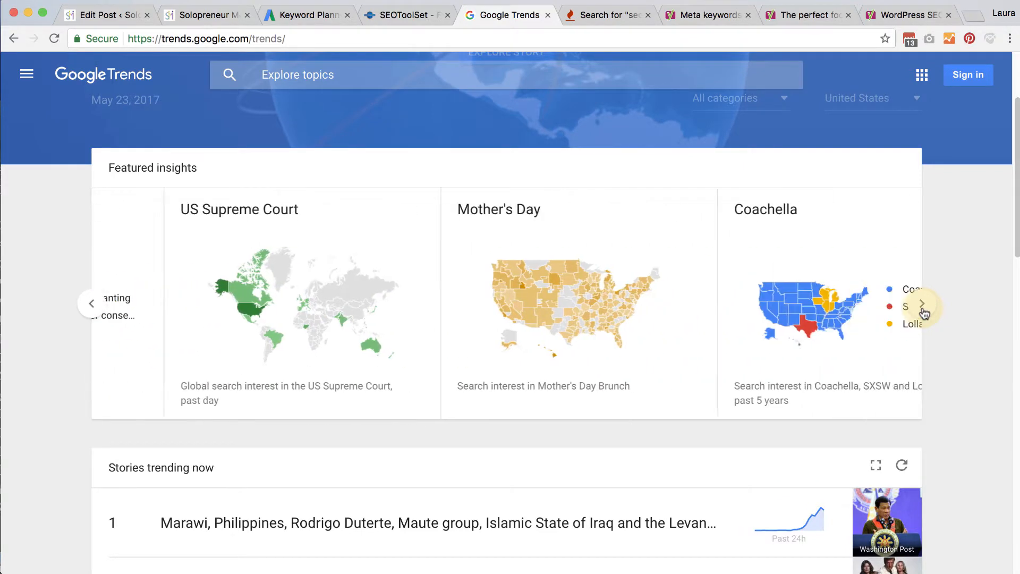
click(923, 307)
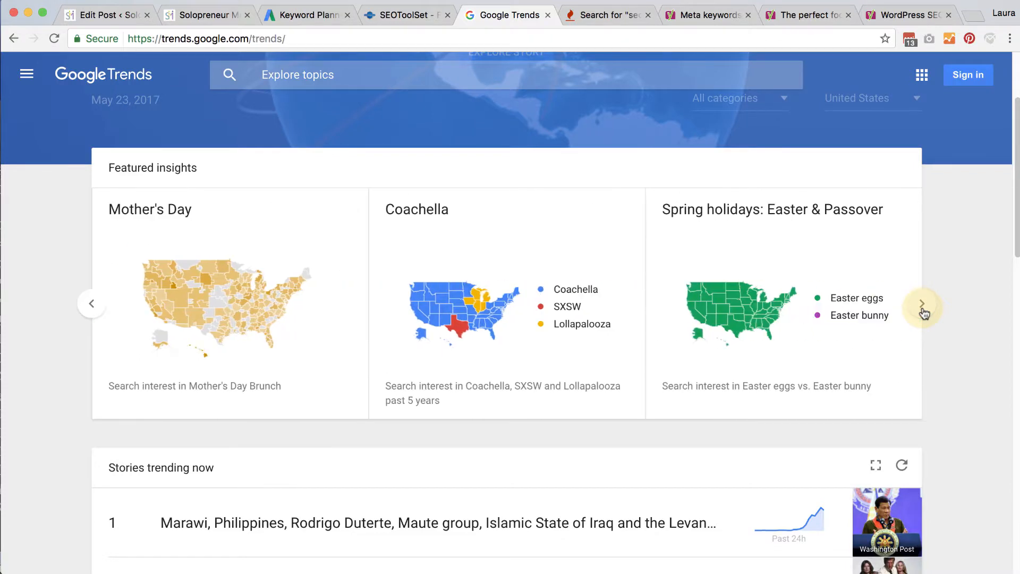
click(923, 311)
scroll(961, 352, down, 2)
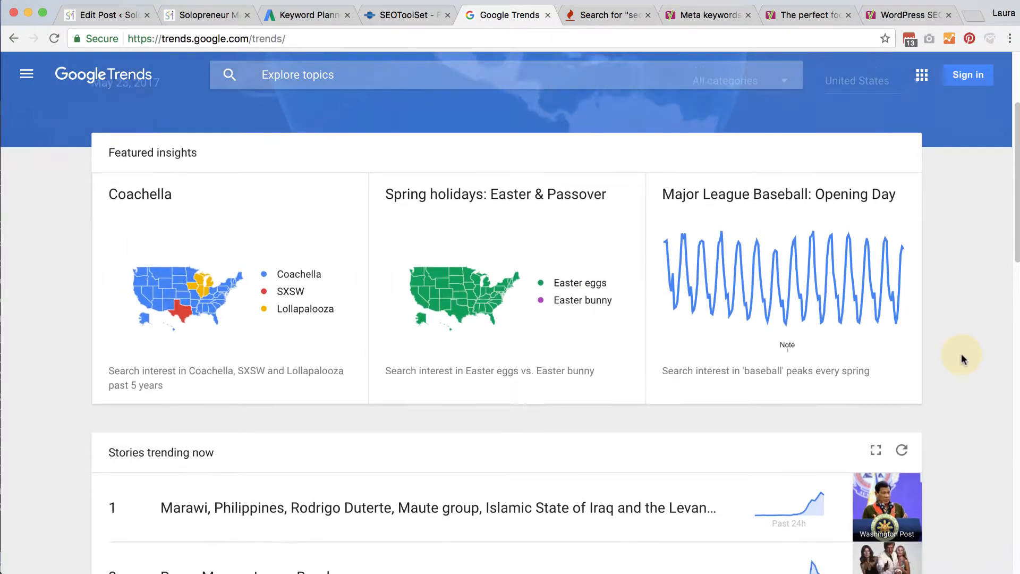
scroll(961, 353, up, 3)
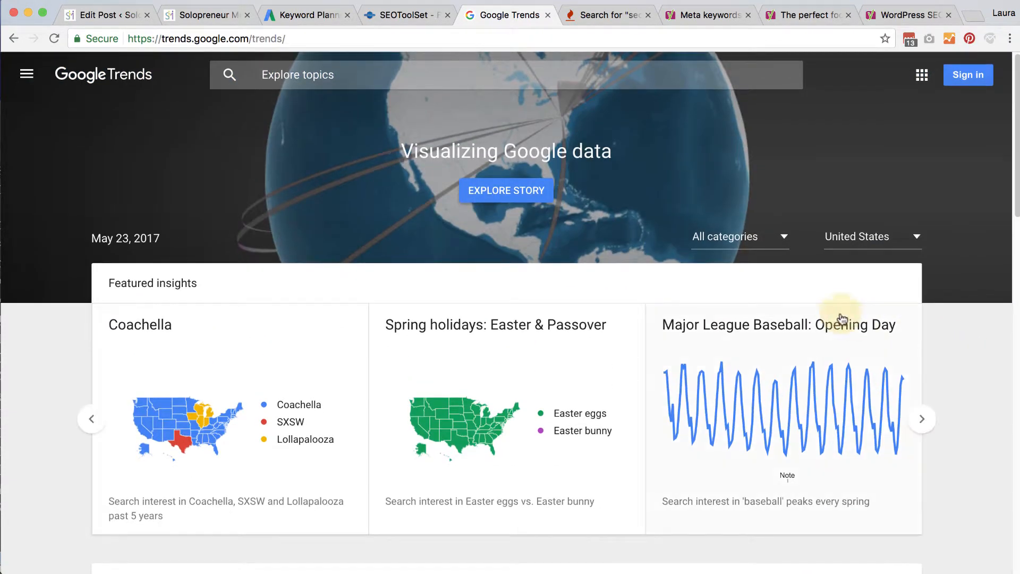
Explore the search term "seo keywords" in Google Trends.
click(646, 72)
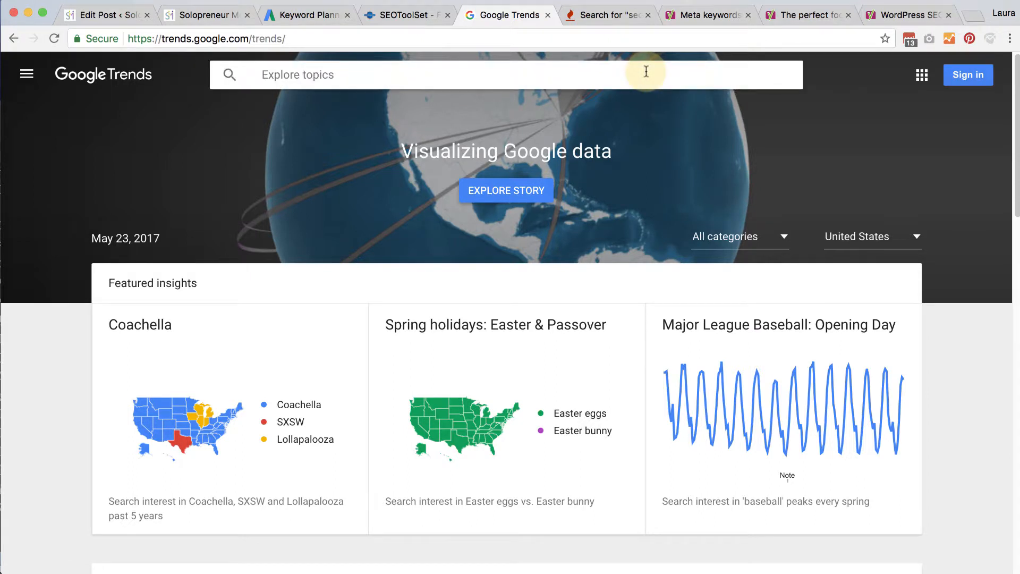
text(seo keyw)
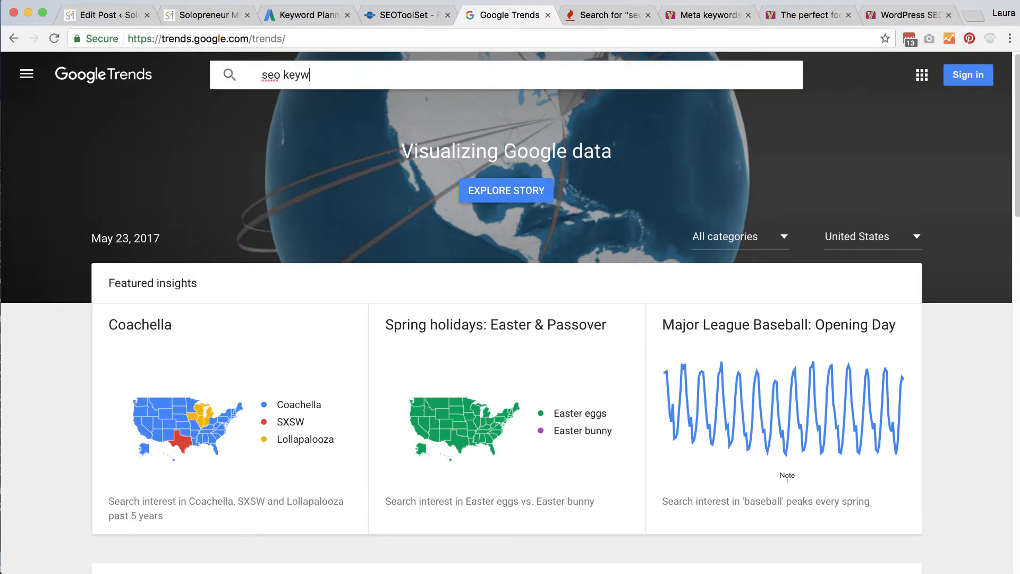
text(ords)
key(Return)
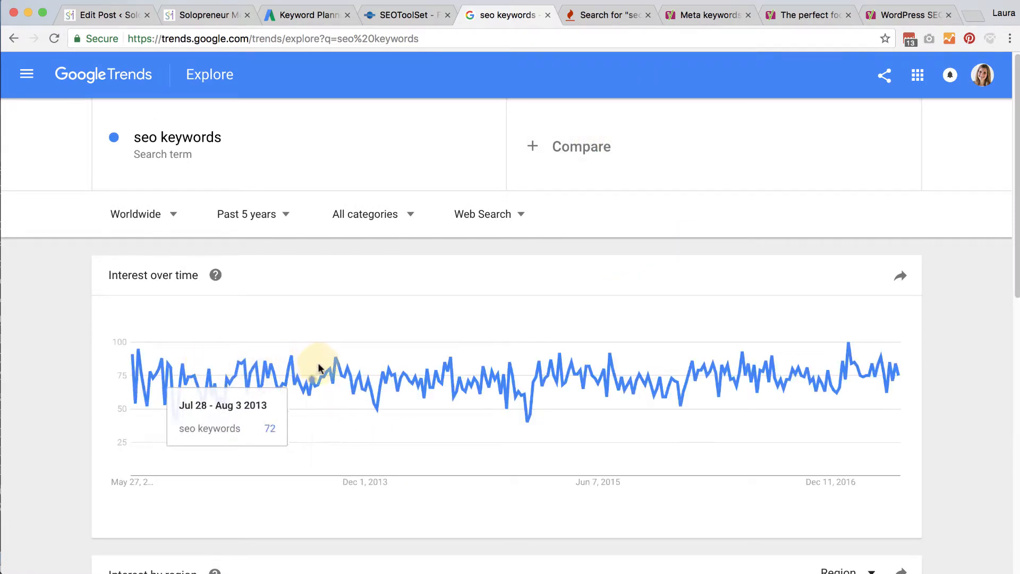
Examine the interest over time, interest by region, related topics and related queries for "seo keywords".
scroll(967, 370, down, 3)
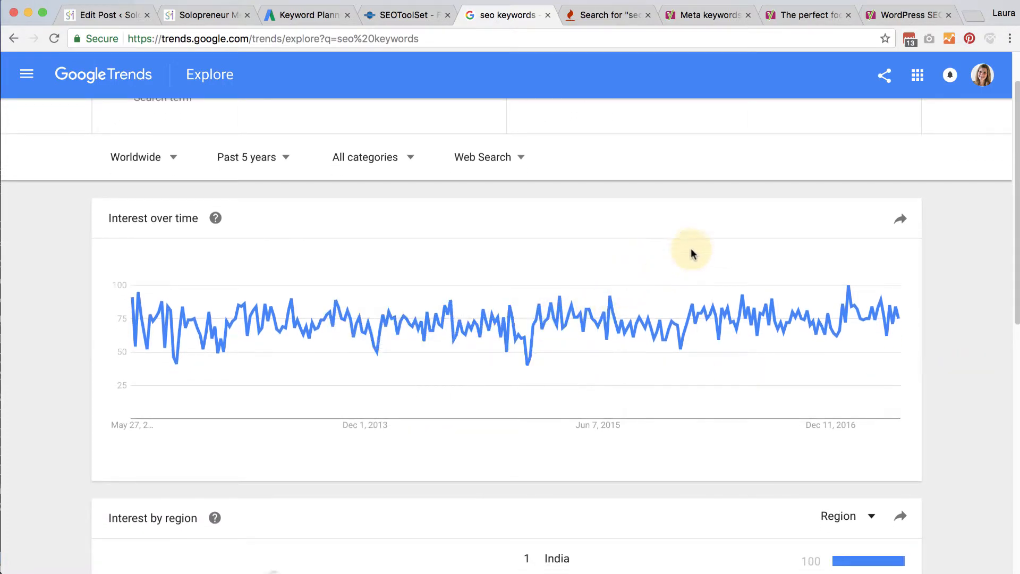
scroll(967, 336, down, 2)
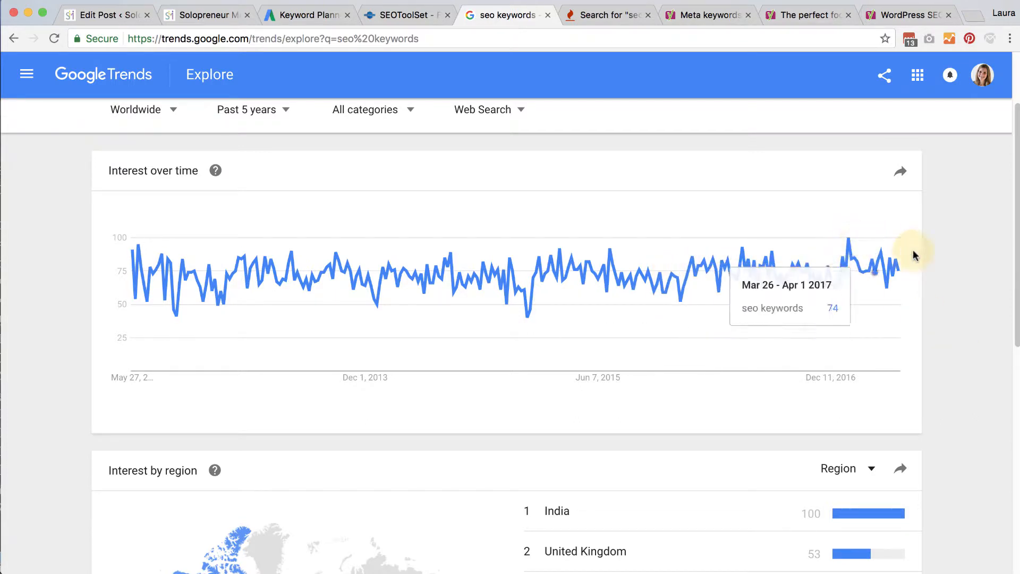
scroll(979, 334, down, 5)
scroll(979, 336, down, 1)
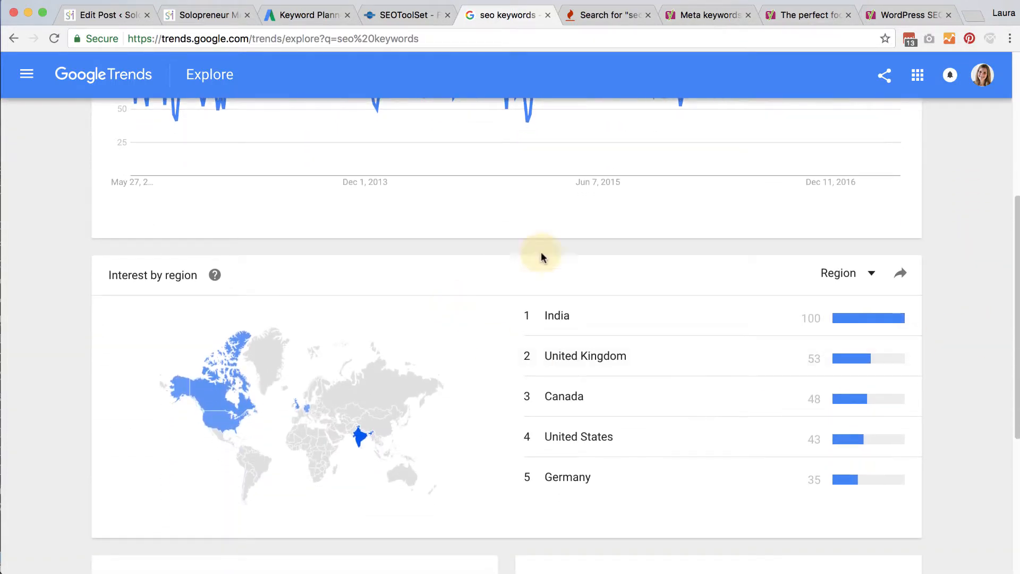
scroll(1003, 395, down, 8)
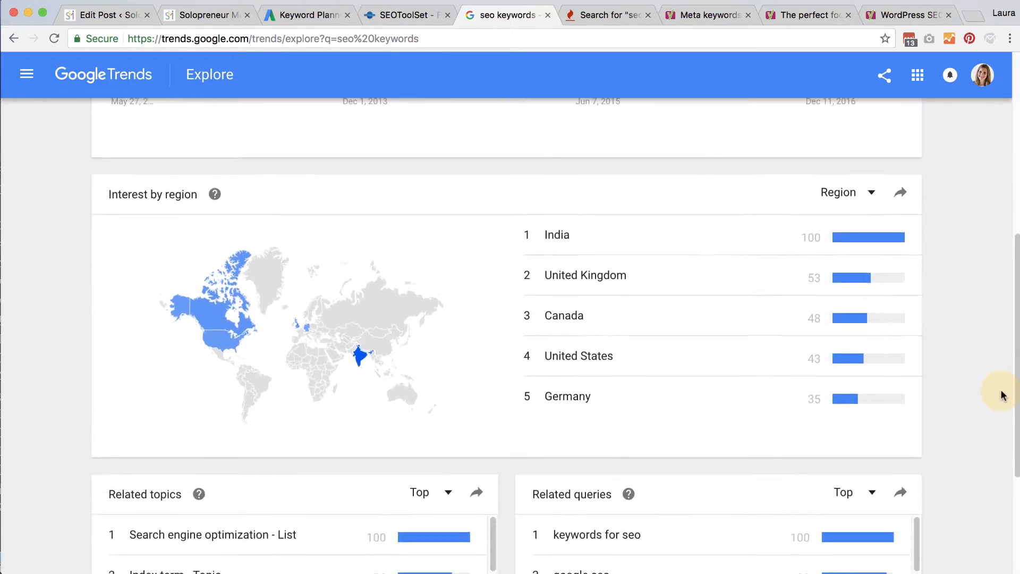
scroll(1003, 395, down, 1)
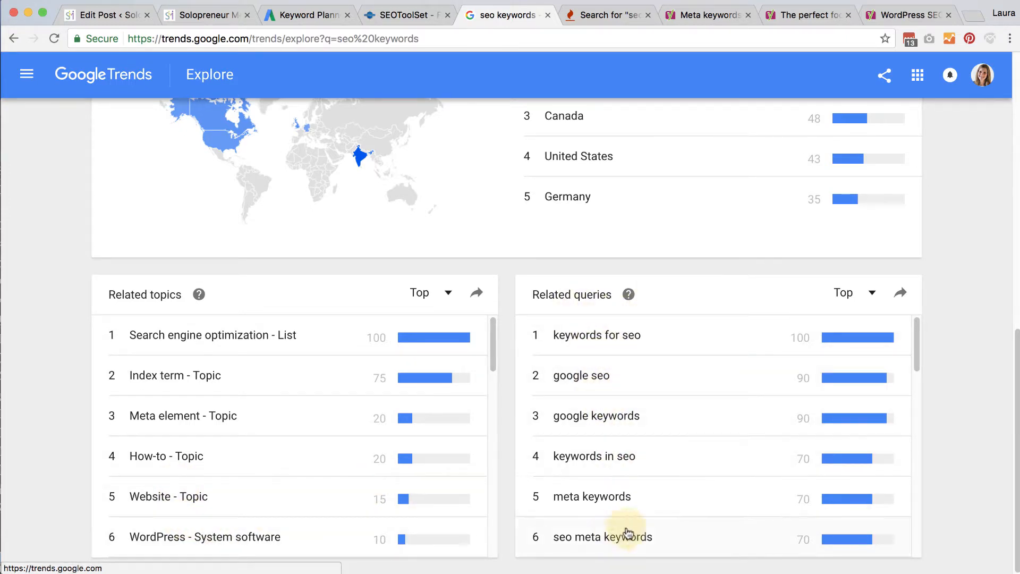
scroll(981, 432, down, 1)
scroll(980, 431, up, 15)
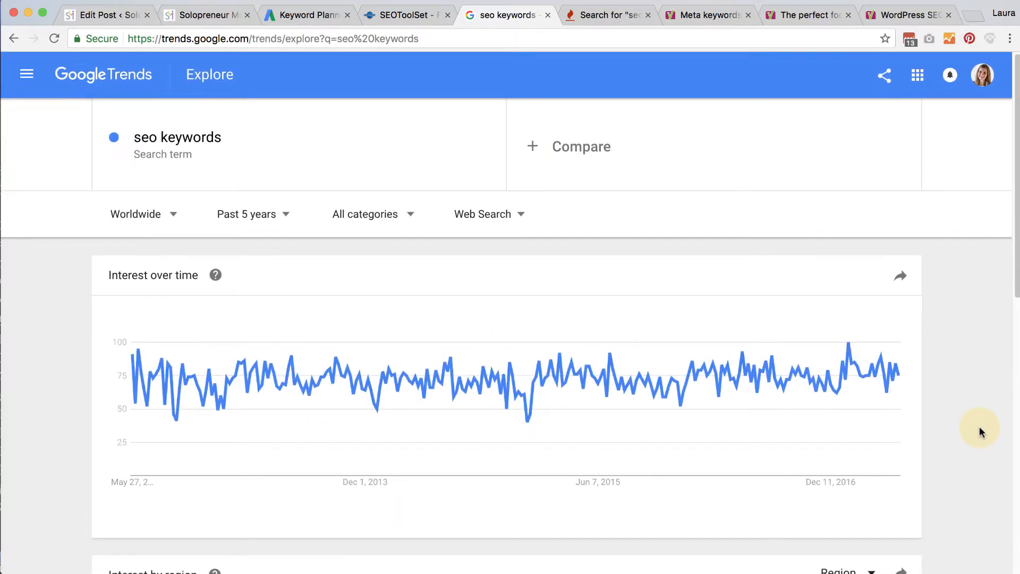
Go to google.com, bring up the autocomplete suggestions for "seo keyword" and run that search.
click(509, 38)
text(google.com)
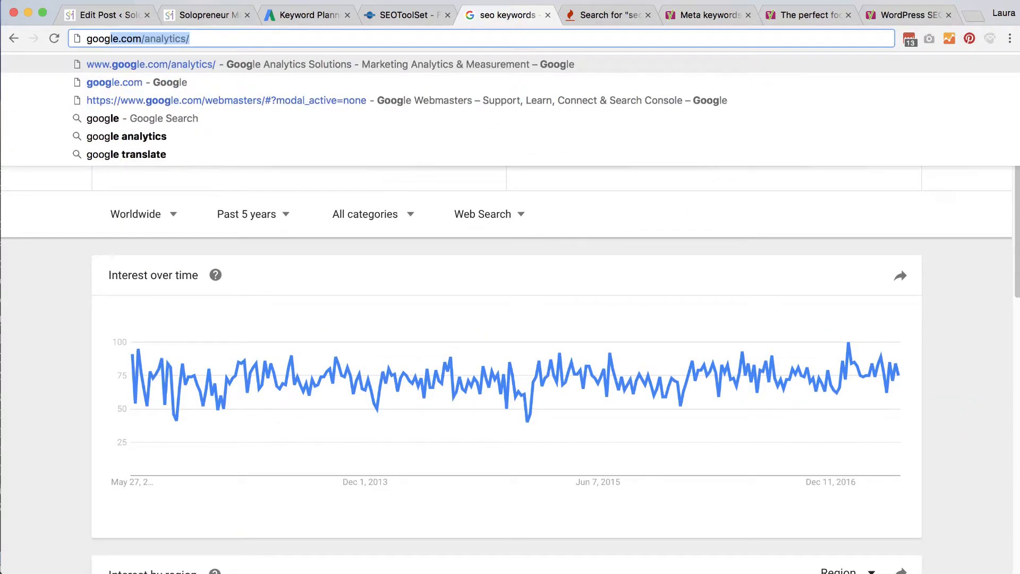
key(Return)
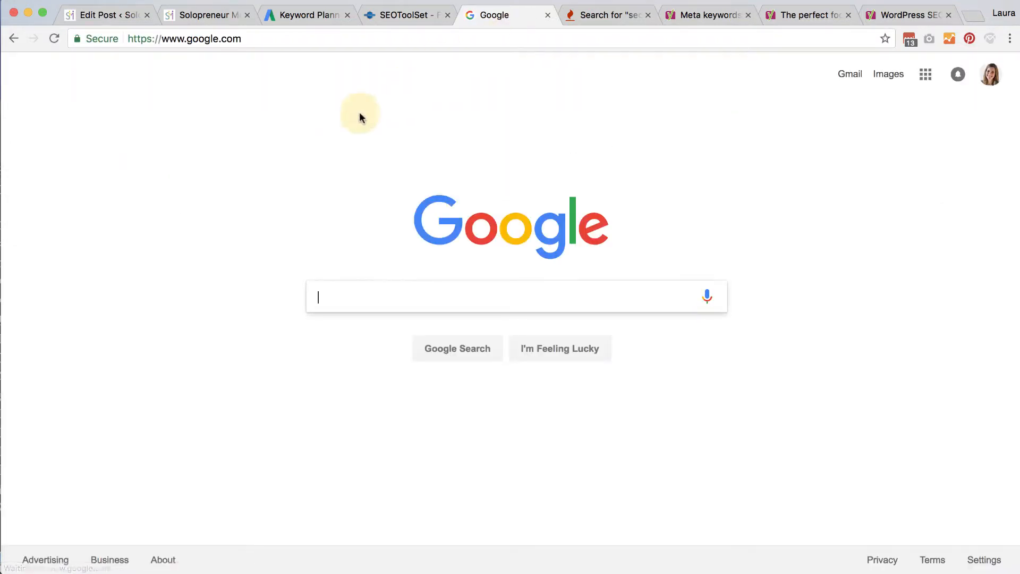
text(seo ke)
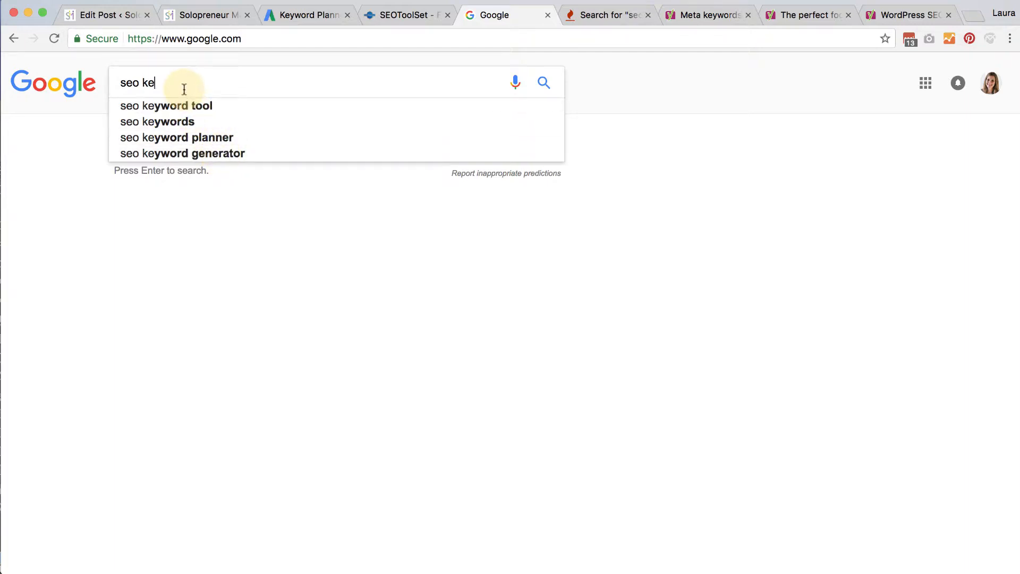
text(yword)
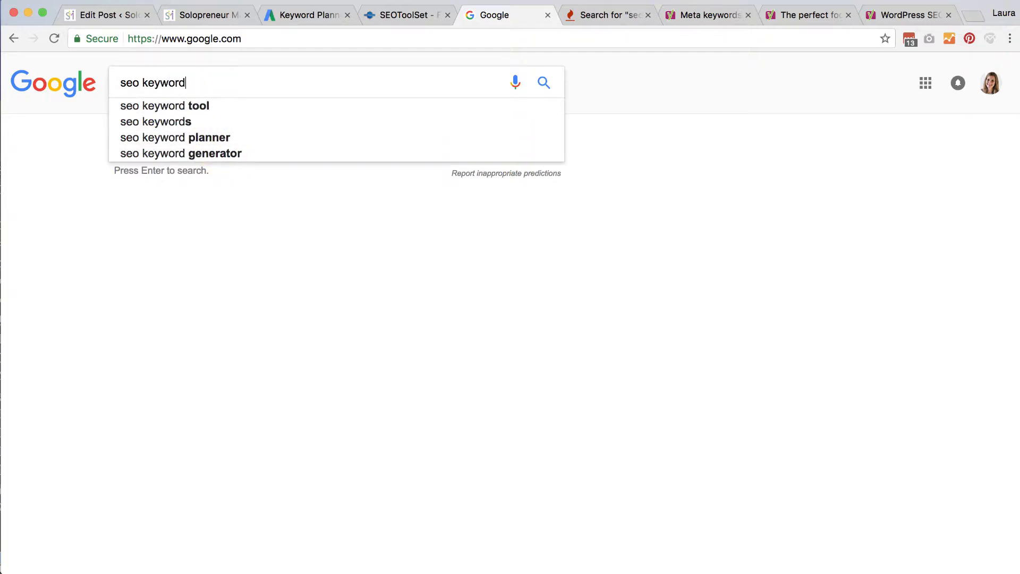
key(Return)
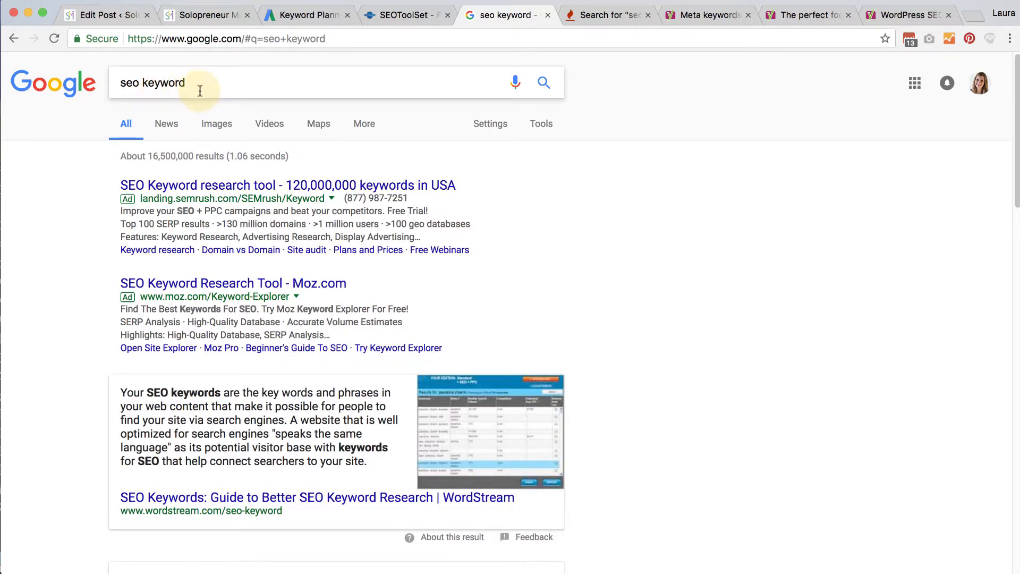
Read through the "seo keyword" results, including the People also ask questions, the organic listings and the related searches.
scroll(685, 332, down, 10)
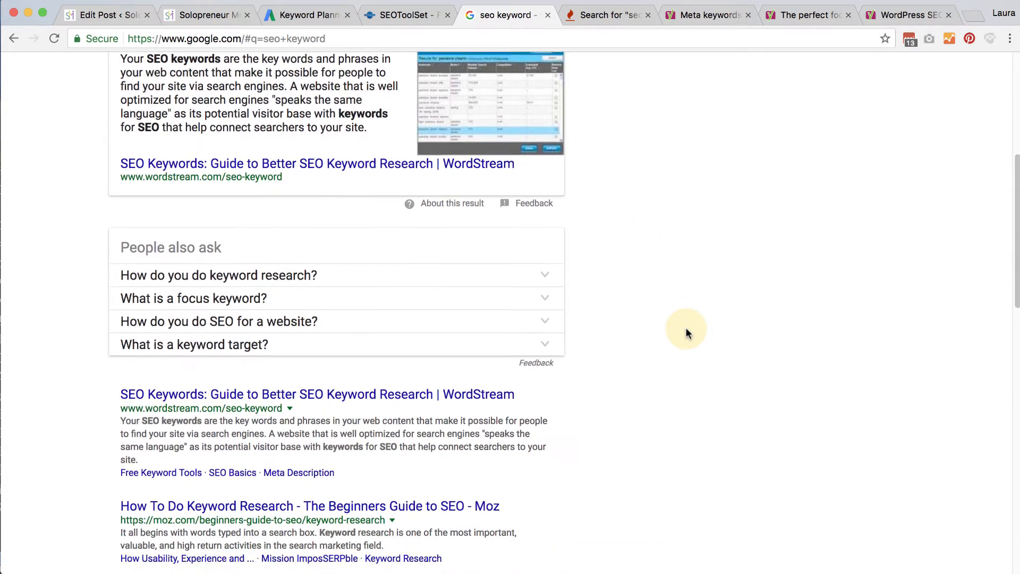
scroll(685, 333, down, 3)
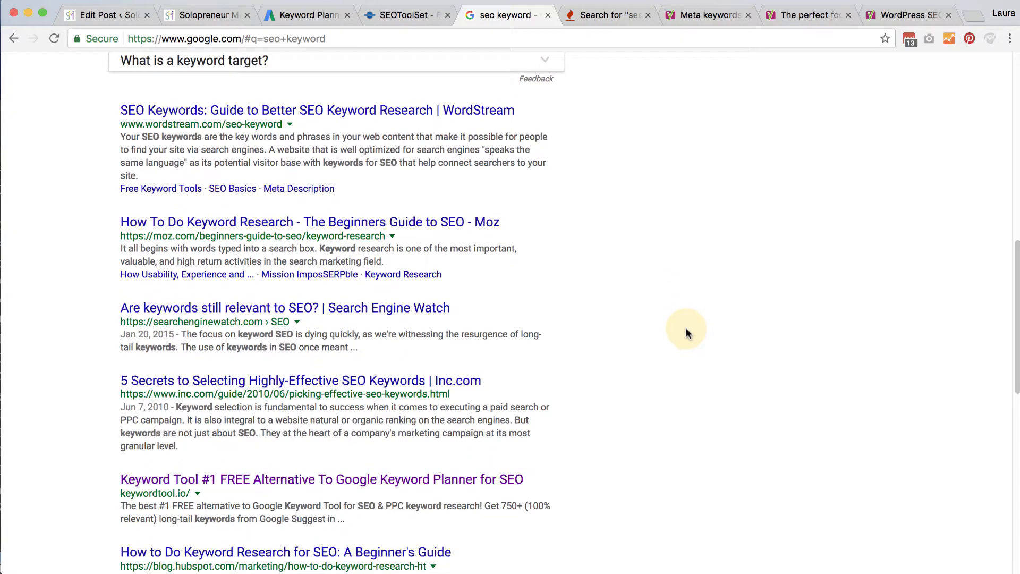
scroll(685, 333, down, 5)
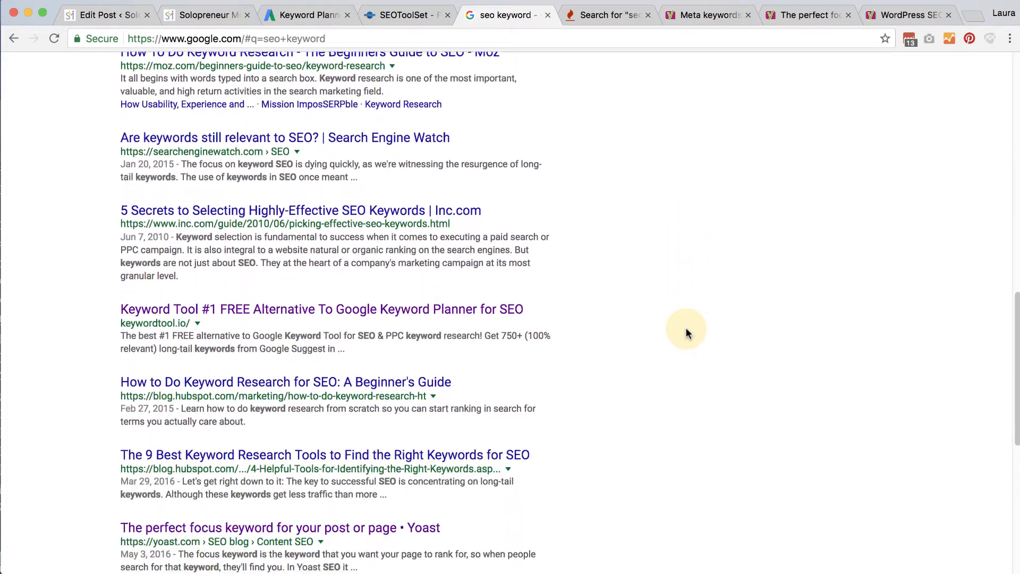
scroll(686, 332, down, 3)
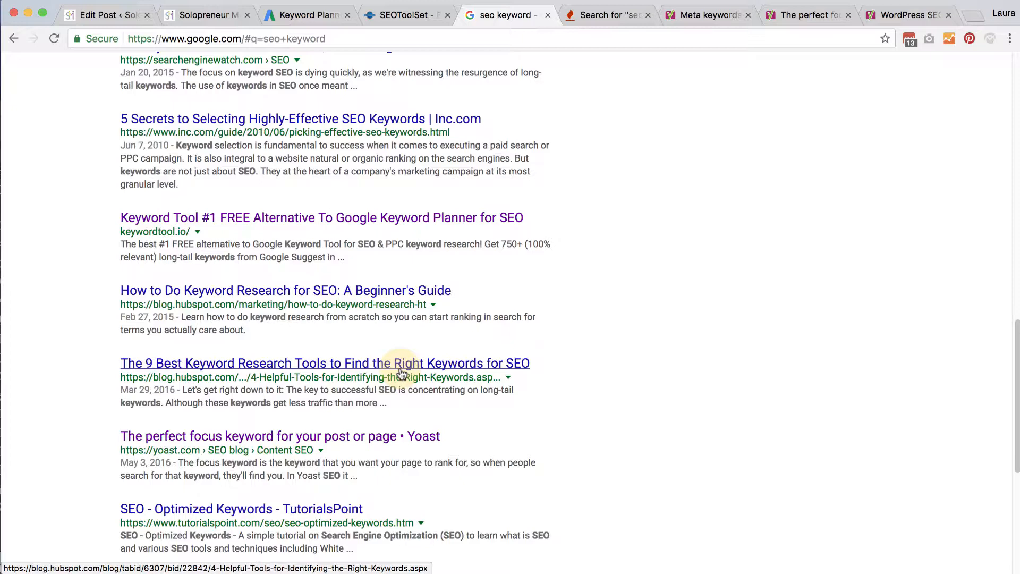
scroll(568, 401, down, 3)
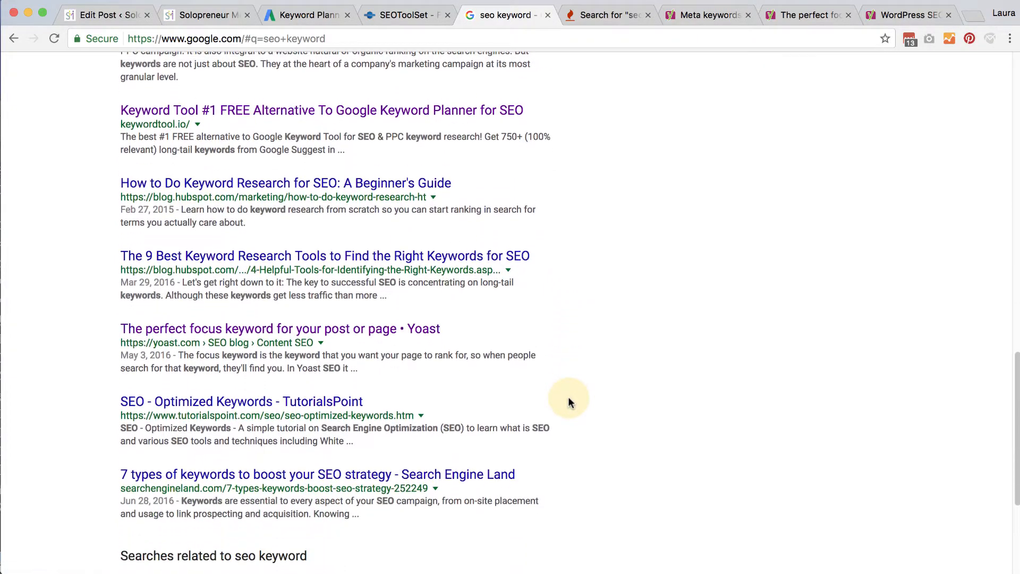
scroll(568, 401, down, 2)
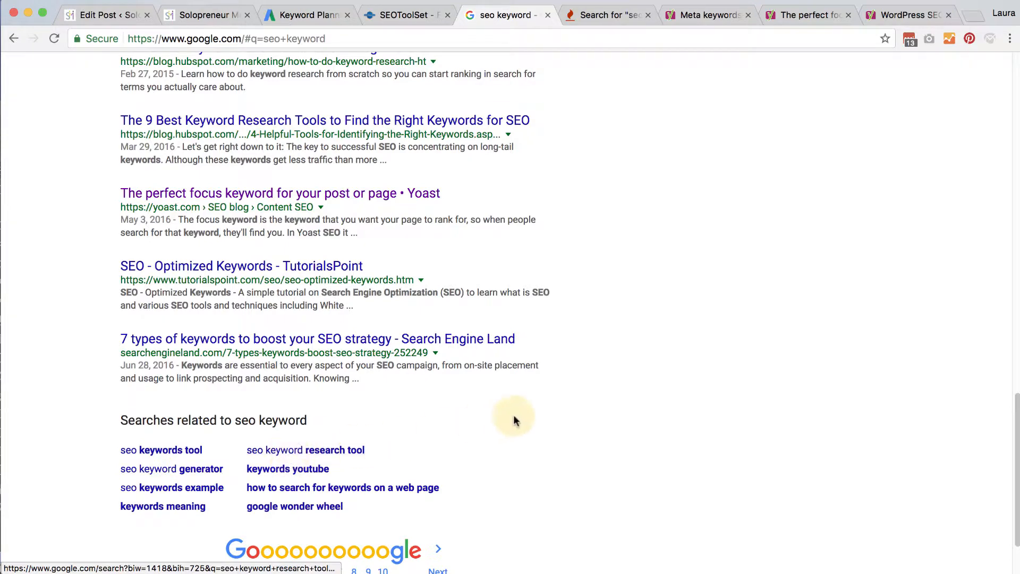
scroll(513, 417, down, 1)
scroll(514, 419, down, 1)
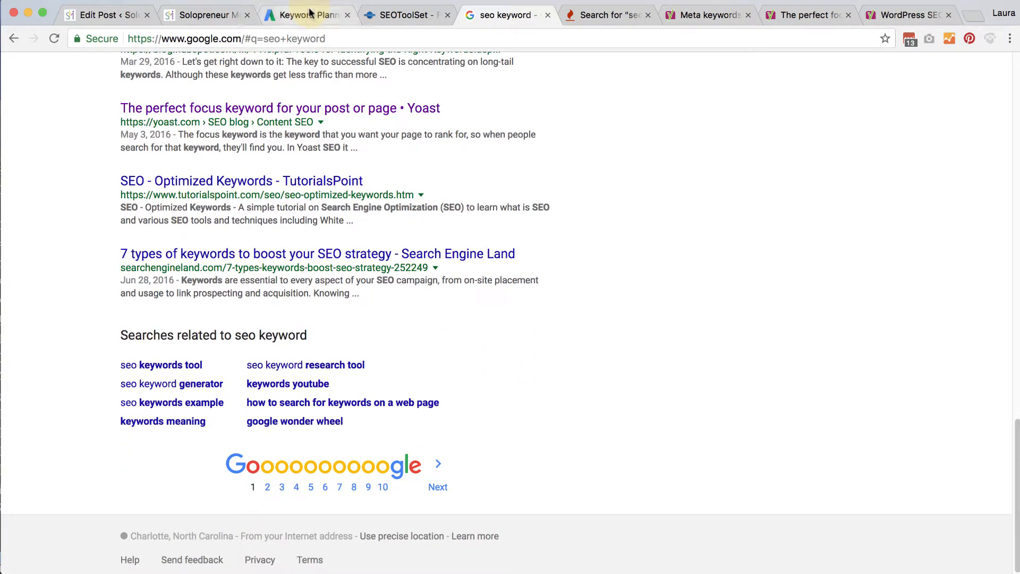
Dismiss the Tools menu left open in Keyword Planner and skim Yoast's article on choosing the perfect focus keyword.
click(310, 15)
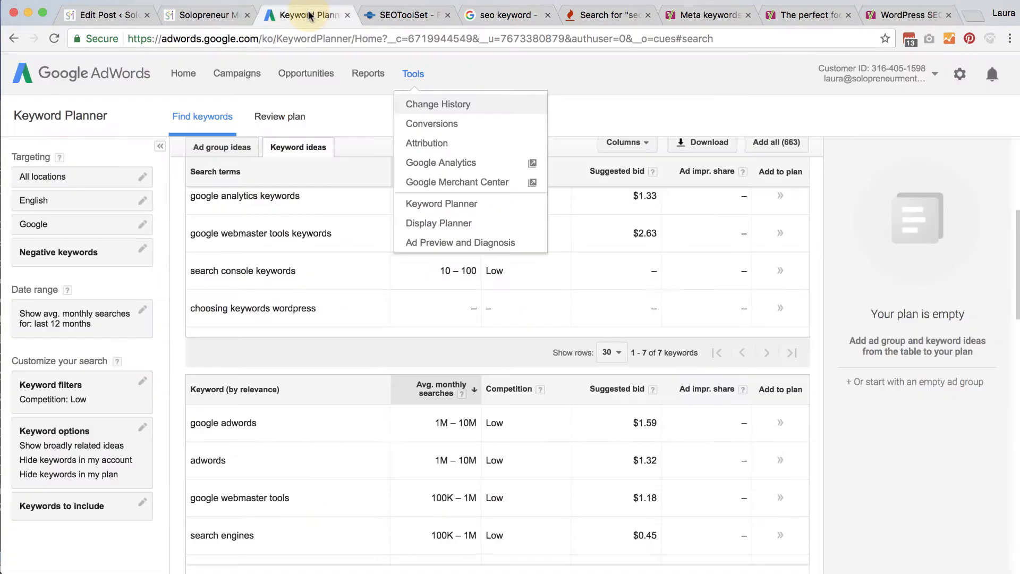
click(595, 69)
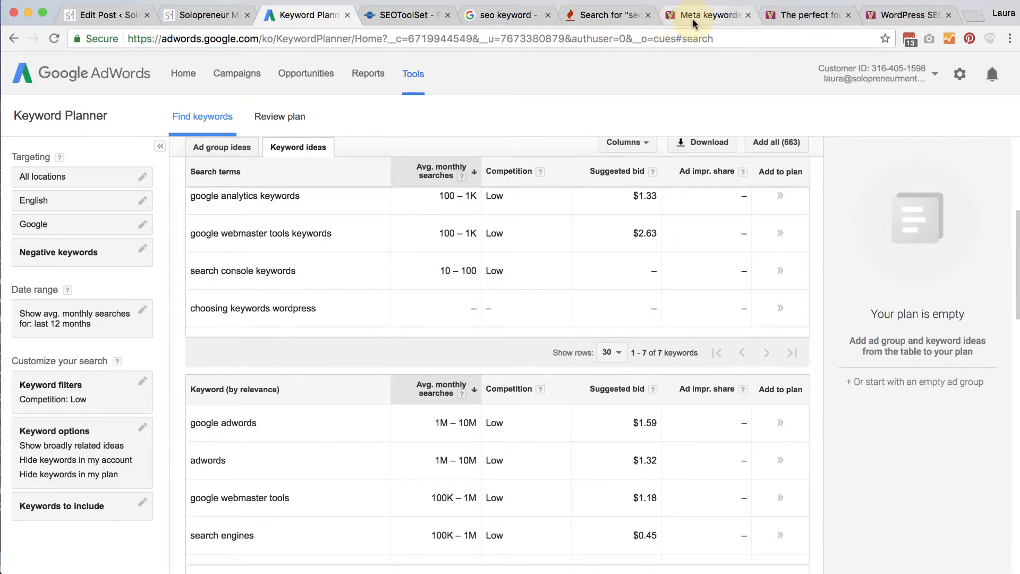
click(806, 17)
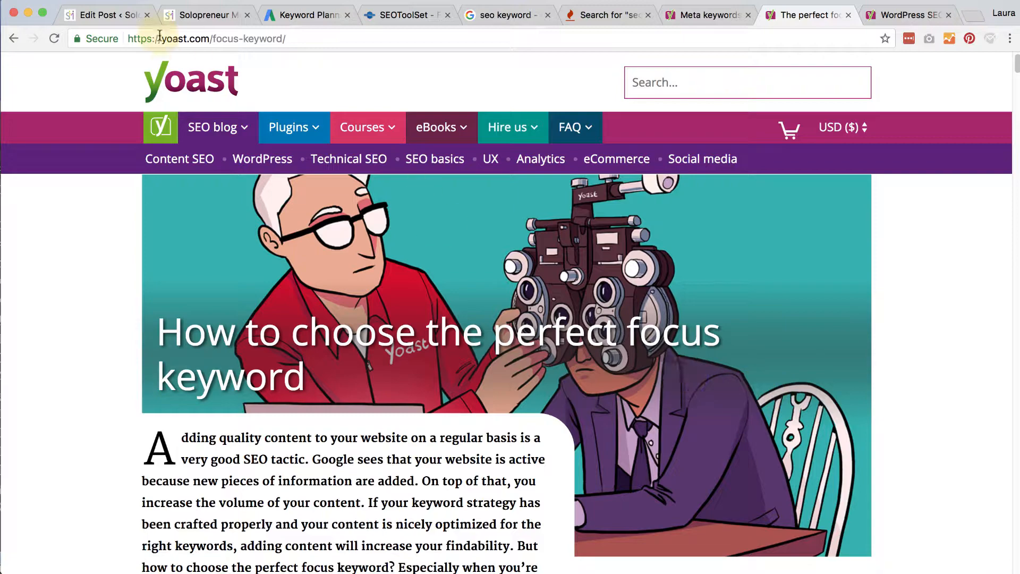
scroll(467, 480, down, 10)
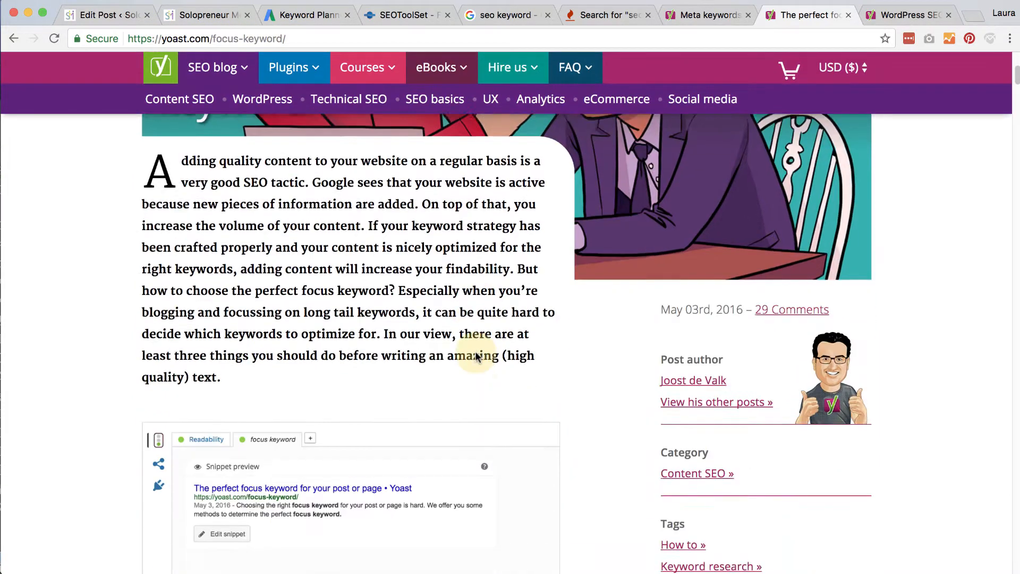
scroll(475, 355, down, 15)
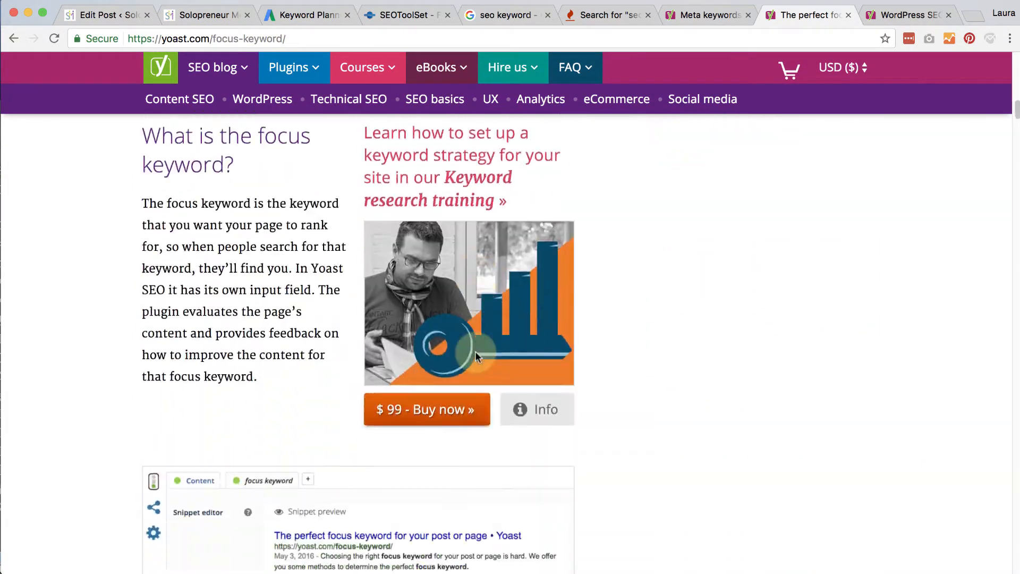
scroll(474, 355, down, 10)
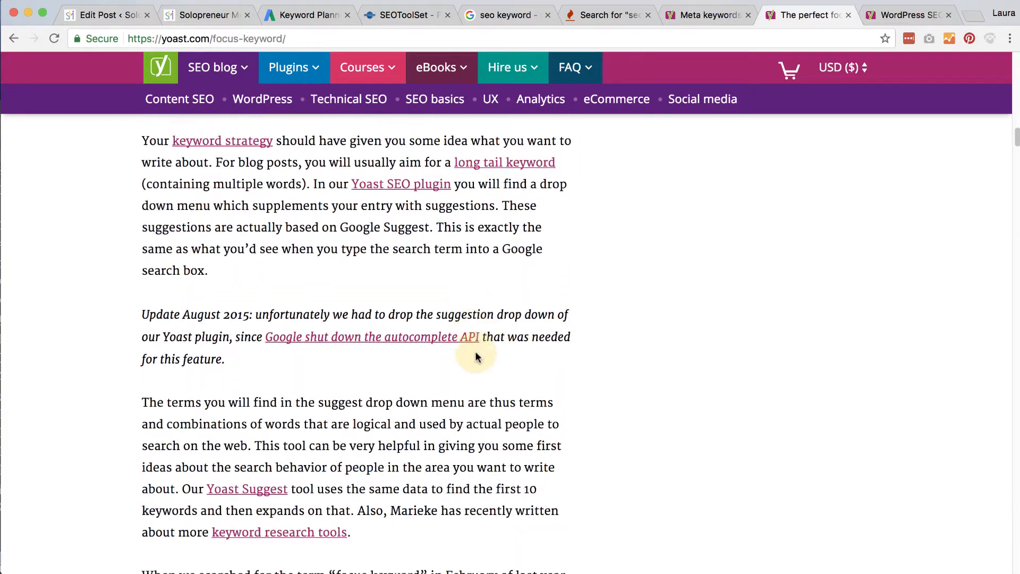
scroll(474, 355, up, 20)
scroll(476, 355, down, 1)
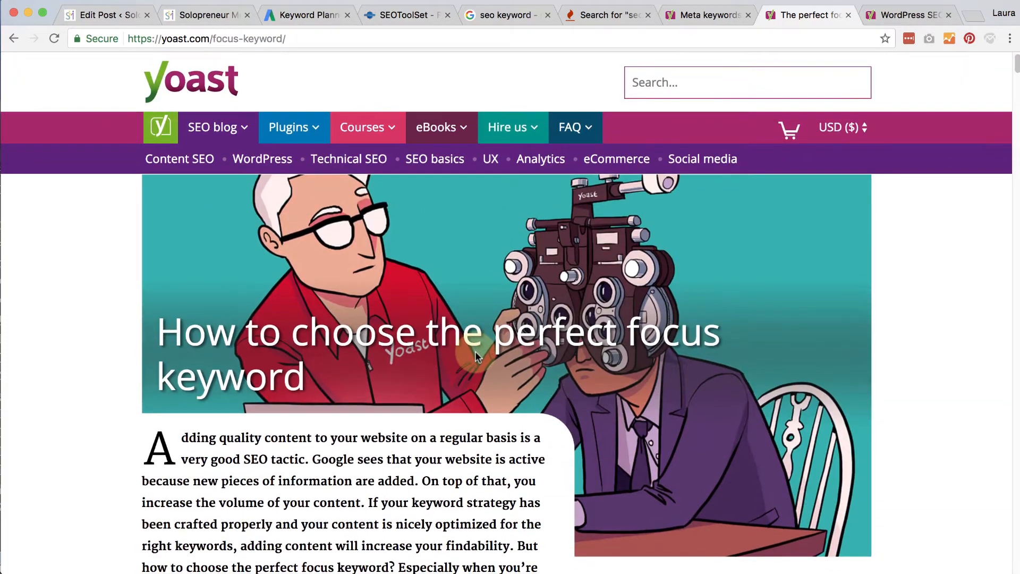
Skim Yoast's WordPress SEO guide from its introduction through its whole table of contents and return to the beginning.
click(901, 17)
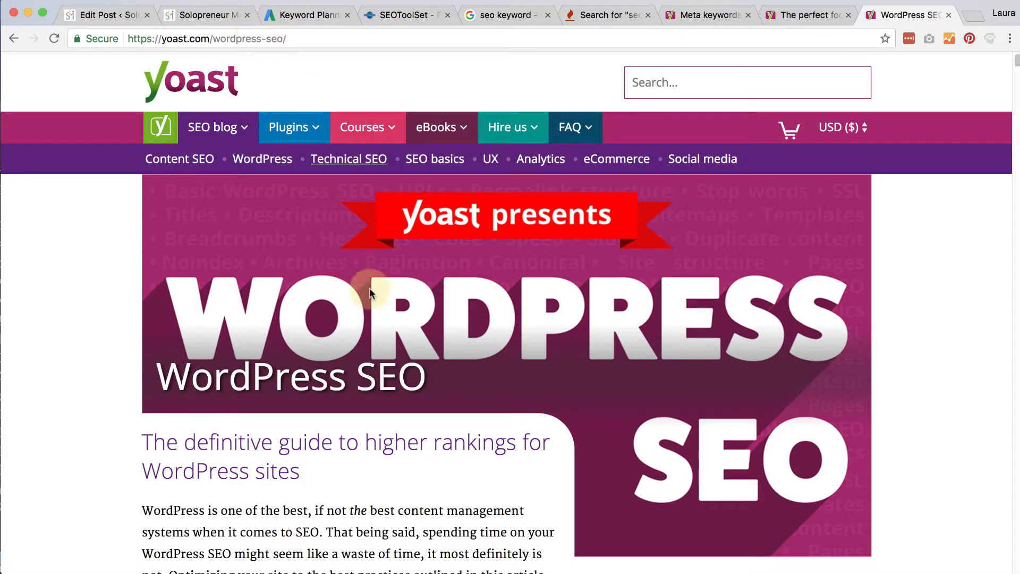
scroll(374, 314, down, 5)
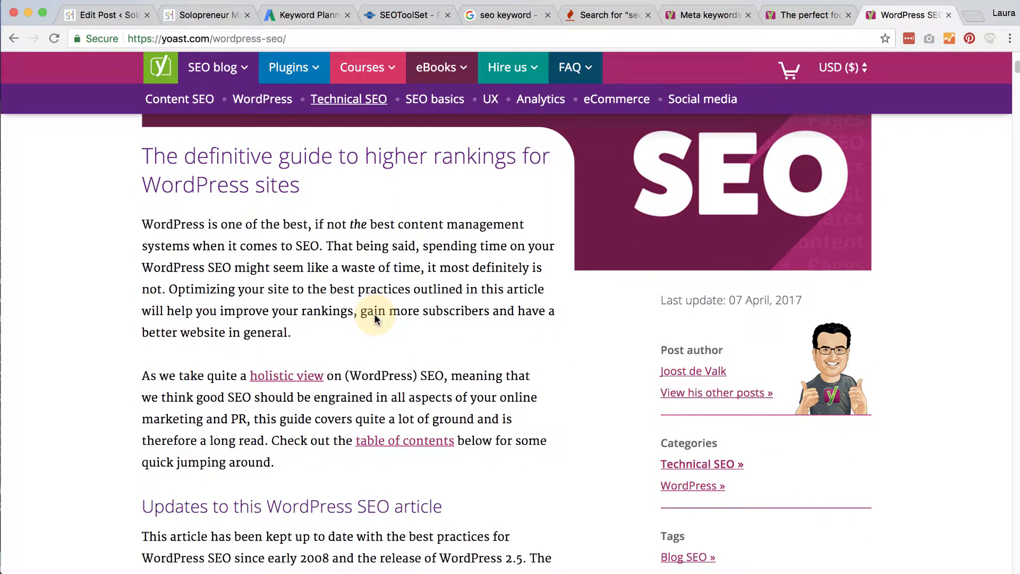
scroll(374, 314, down, 15)
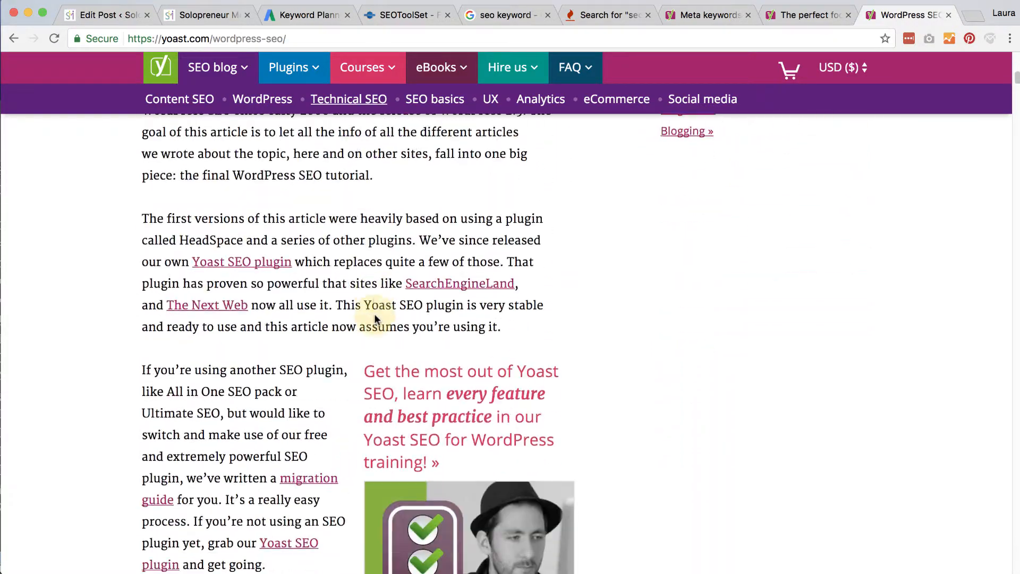
scroll(374, 316, down, 9)
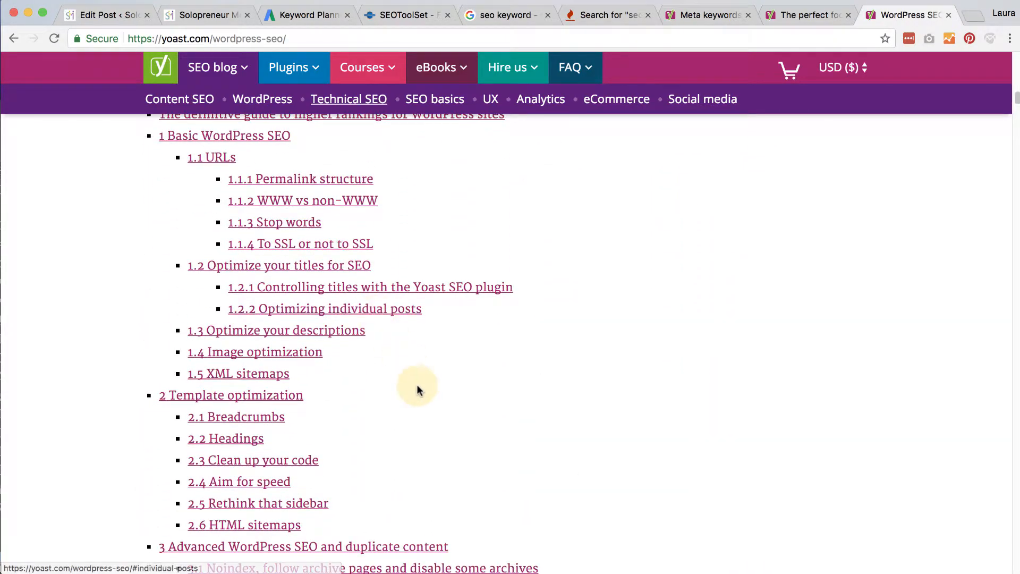
scroll(417, 387, down, 2)
scroll(417, 389, down, 1)
scroll(417, 388, down, 4)
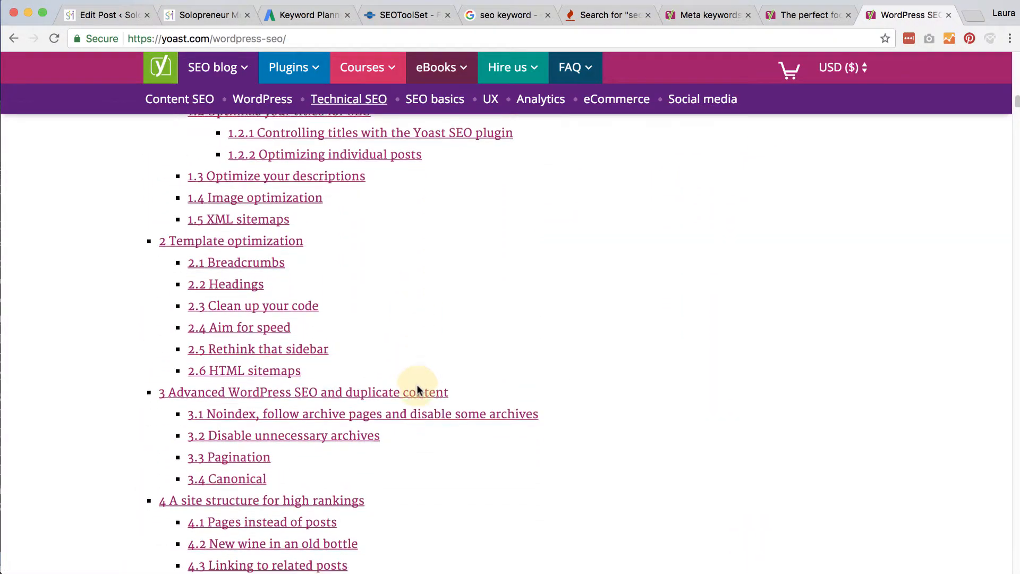
scroll(416, 389, down, 4)
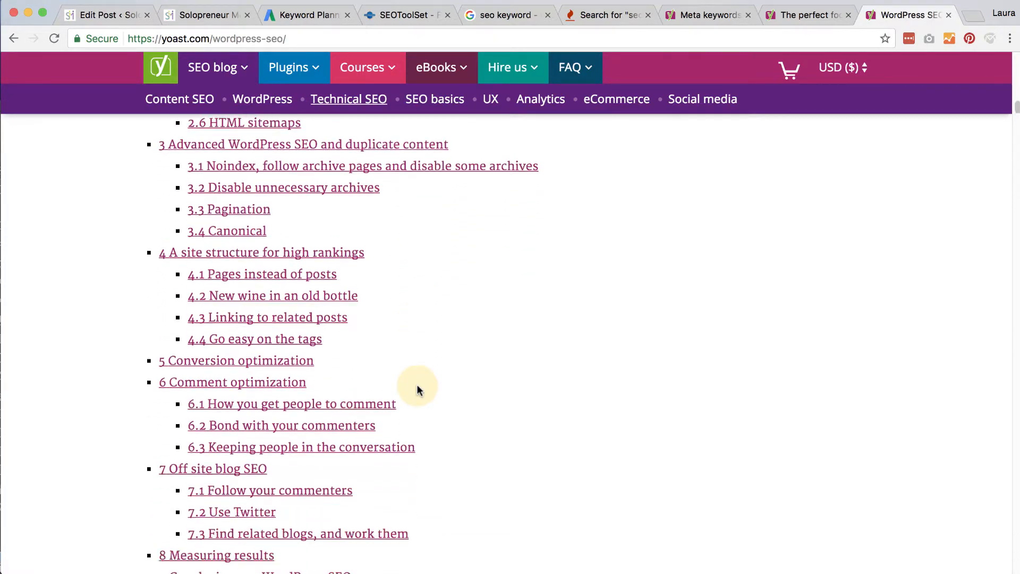
scroll(416, 389, down, 2)
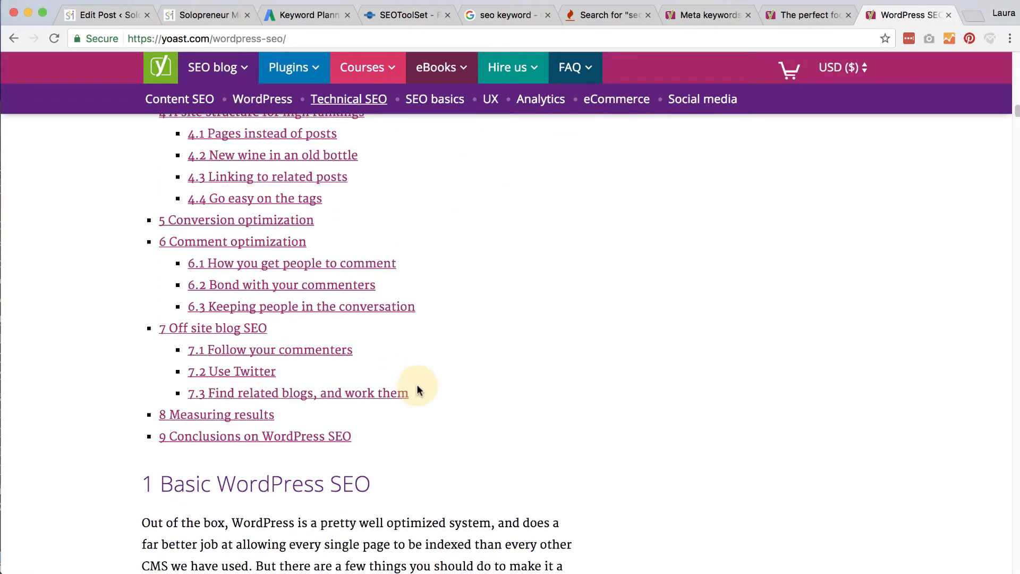
scroll(417, 389, up, 20)
scroll(417, 389, up, 10)
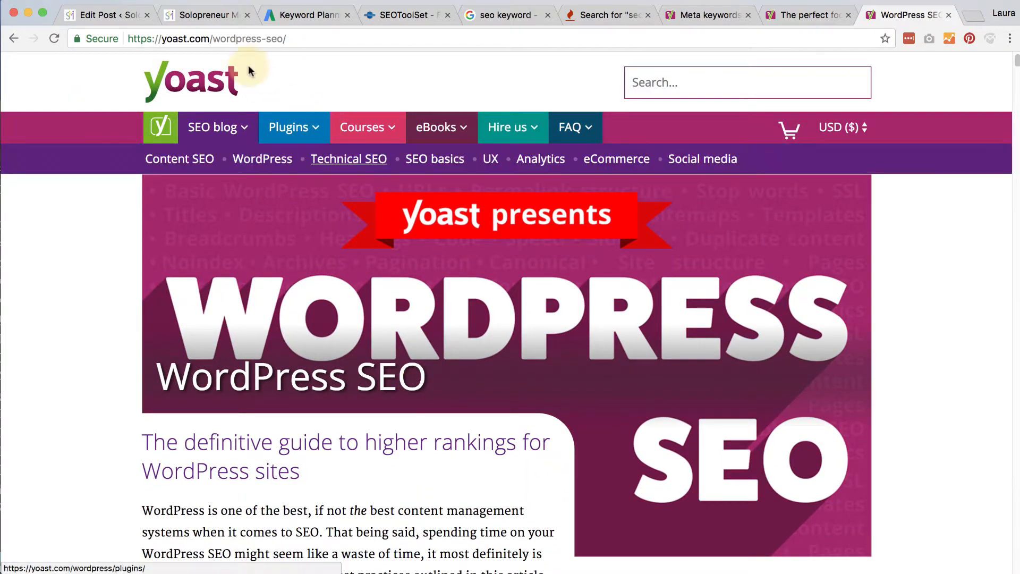
Return to the post editor for "The Beginner's Guide to Choosing Keywords for WordPress" and select the Yoast SEO focus keyword text.
click(212, 19)
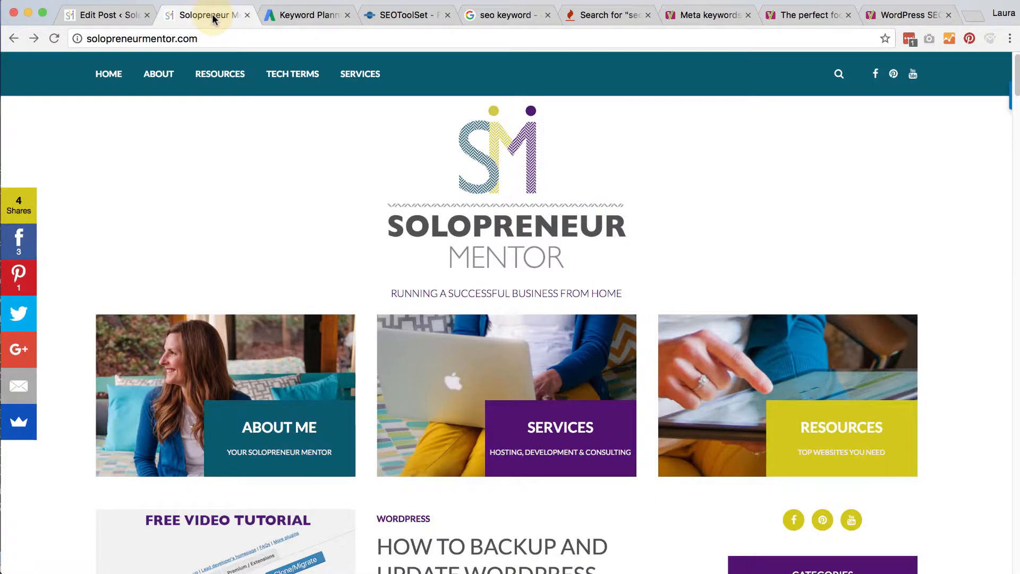
click(127, 16)
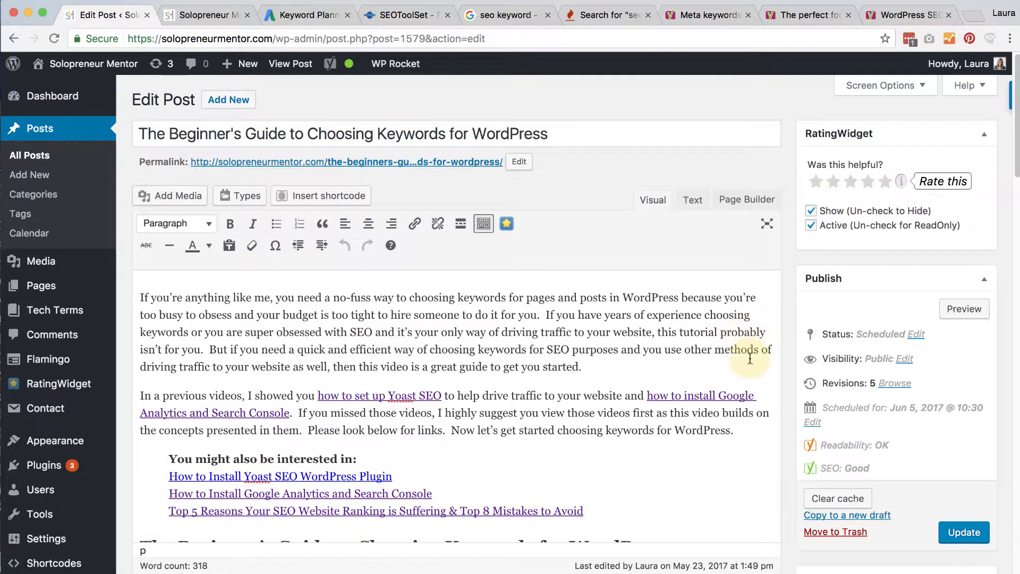
scroll(744, 345, down, 5)
scroll(749, 358, down, 8)
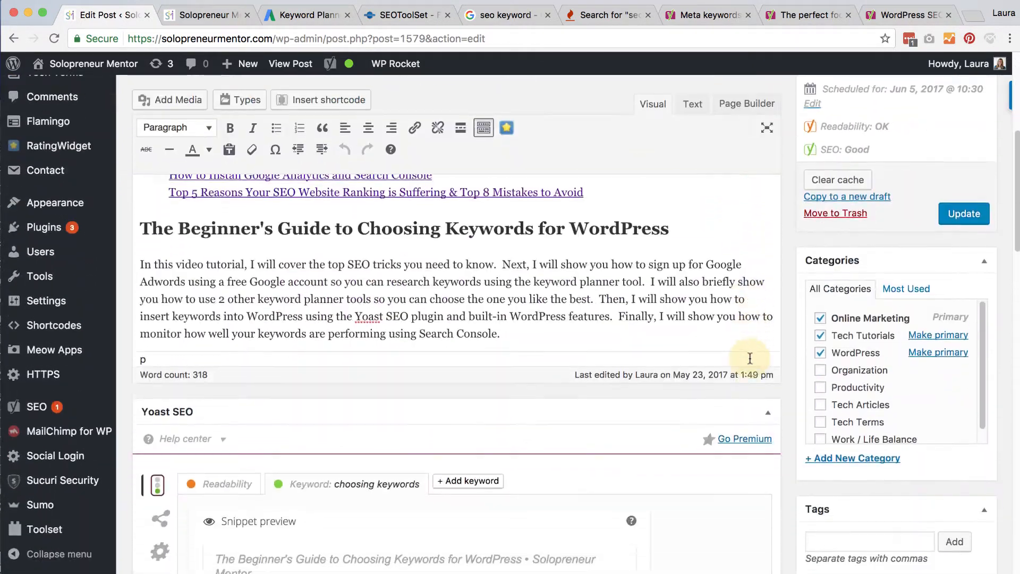
scroll(749, 358, down, 10)
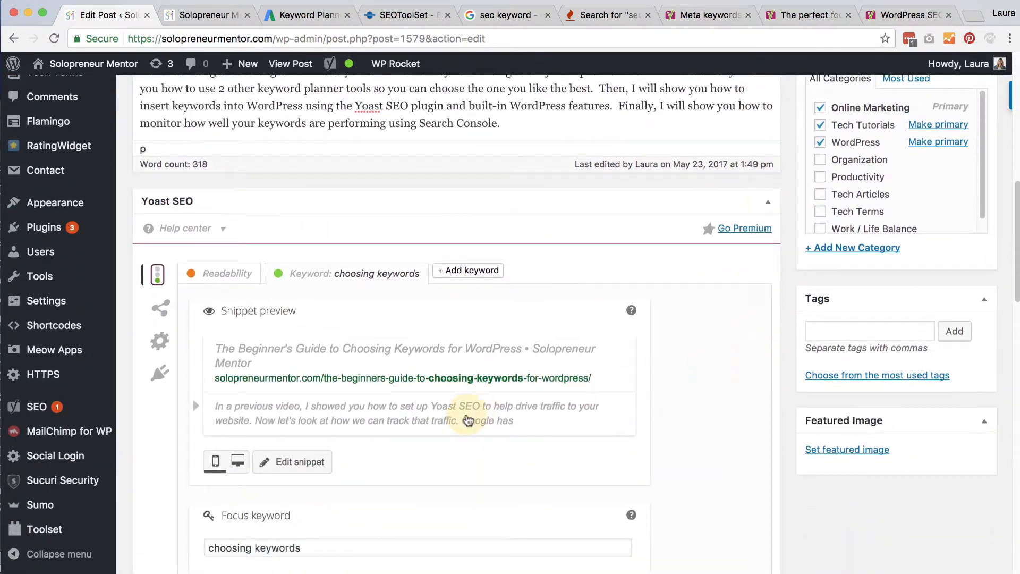
drag(206, 459, 329, 461)
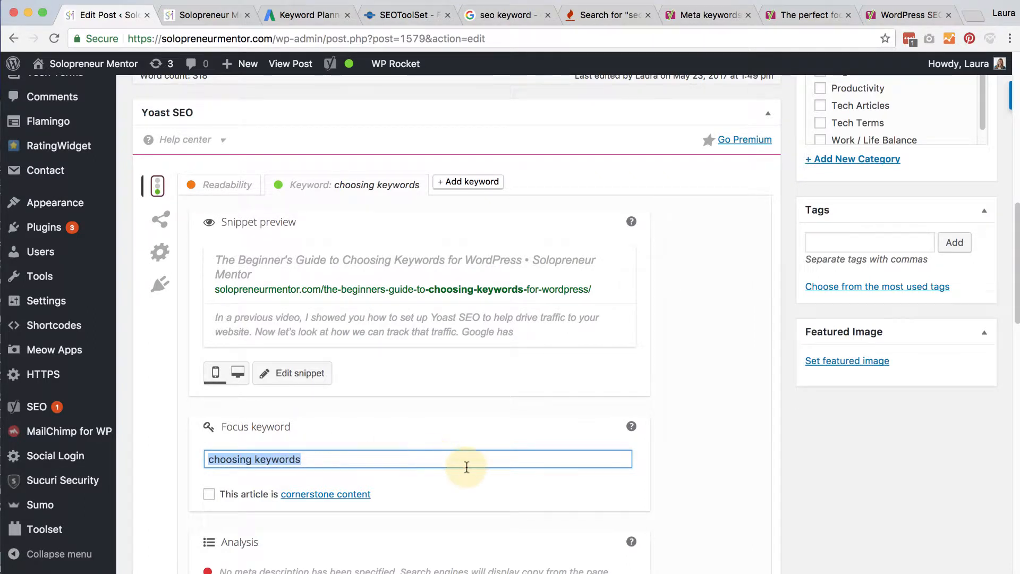
Check the Yoast SEO analysis for the focus keyword and open the post's snippet editor.
scroll(466, 466, down, 3)
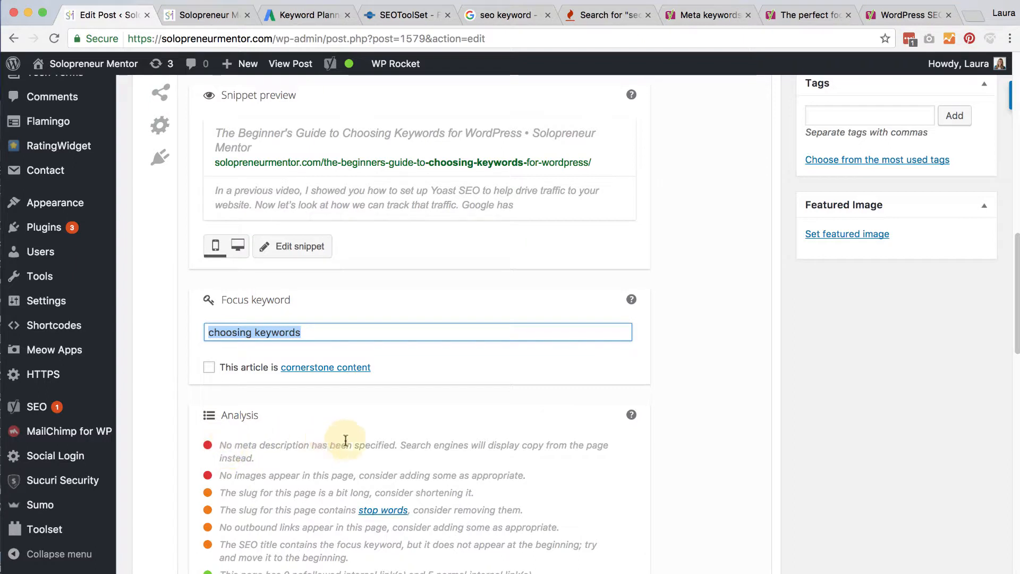
scroll(340, 441, up, 1)
scroll(226, 462, up, 2)
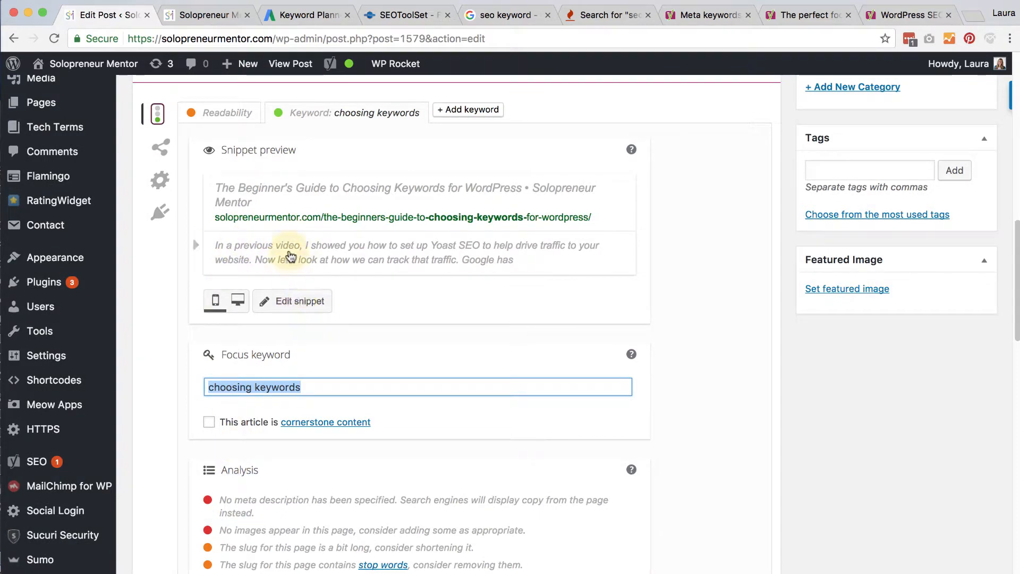
click(298, 302)
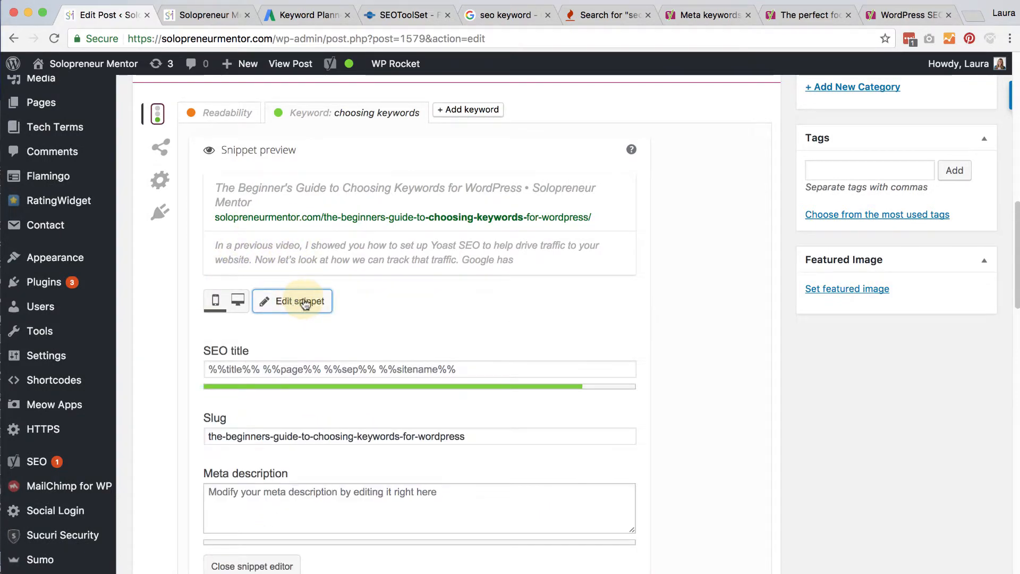
Copy the post's opening sentence, beginning "If you're anything like me", into the Yoast SEO snippet's meta description.
scroll(424, 334, up, 6)
scroll(427, 335, up, 7)
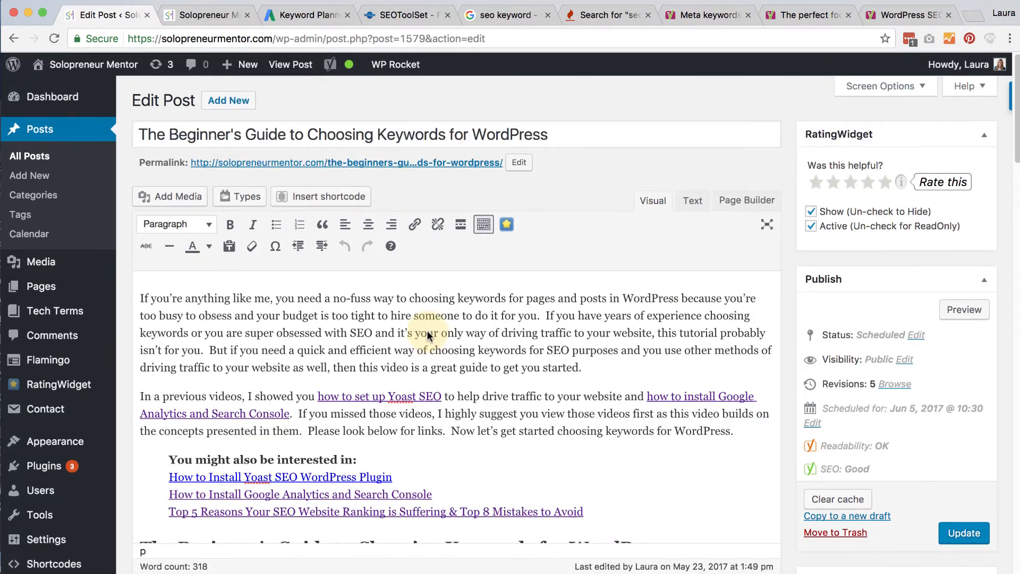
drag(141, 296, 536, 305)
key(ctrl+c)
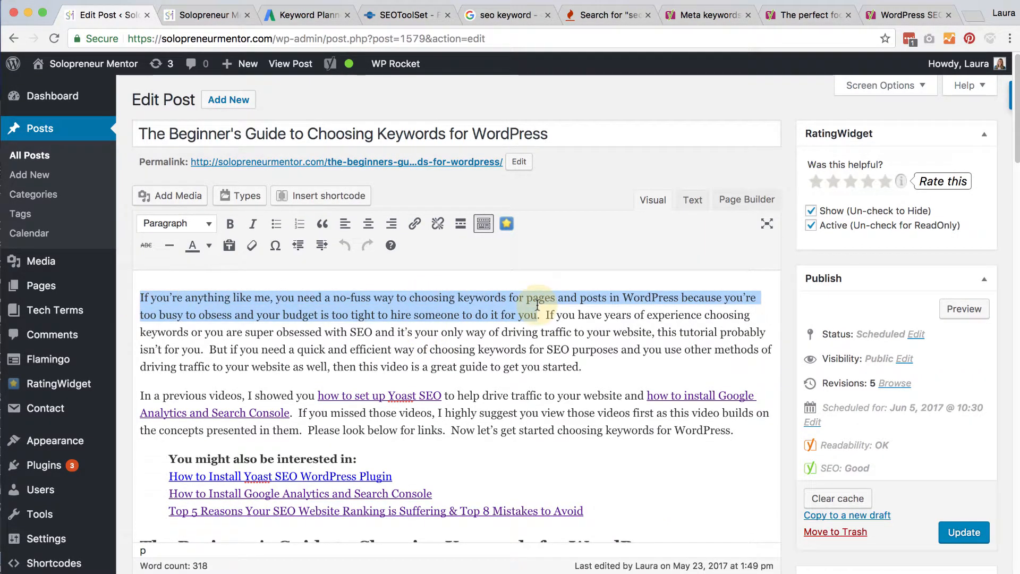
scroll(539, 307, down, 9)
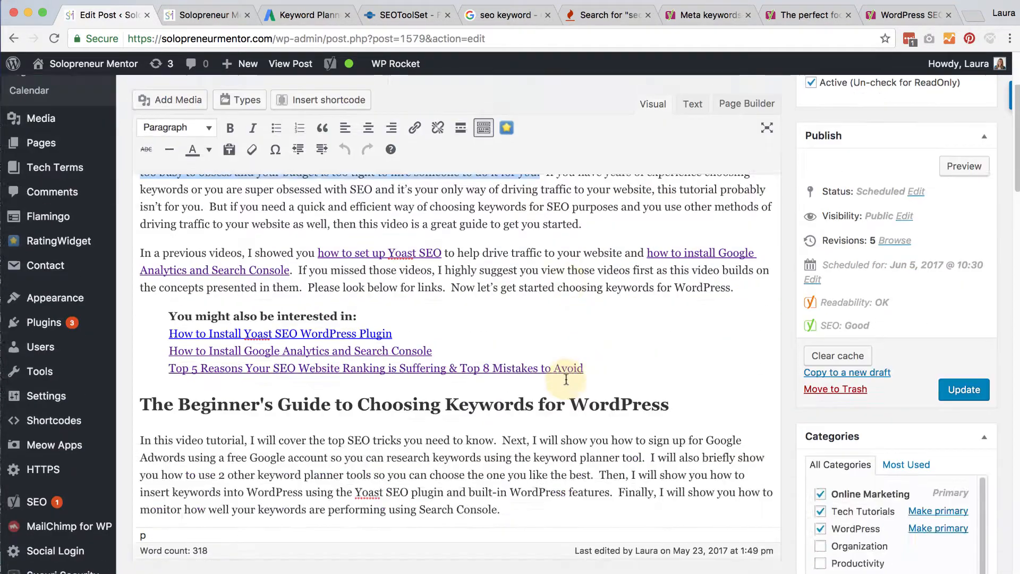
scroll(372, 521, down, 1)
scroll(363, 547, down, 1)
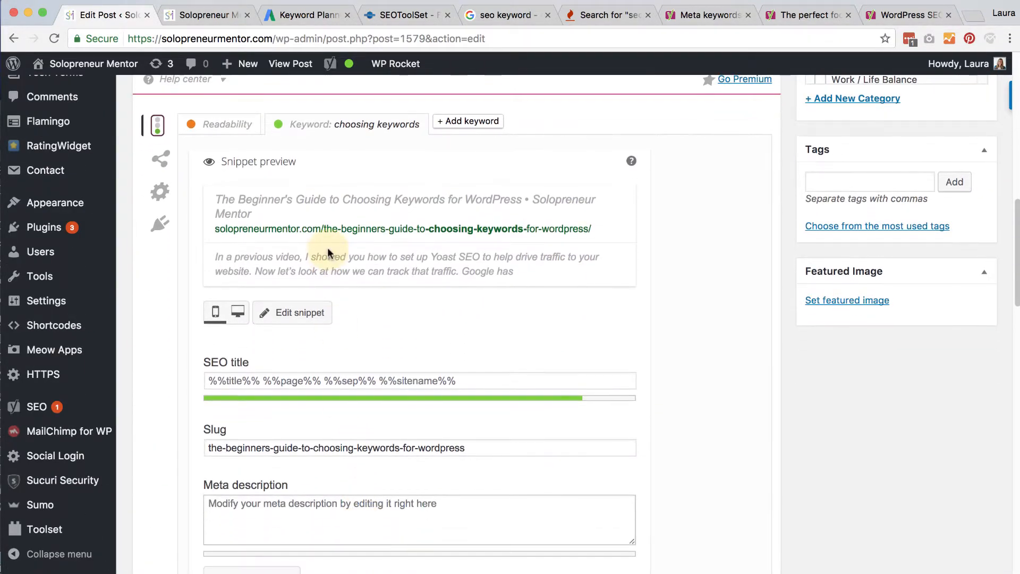
click(299, 313)
click(298, 313)
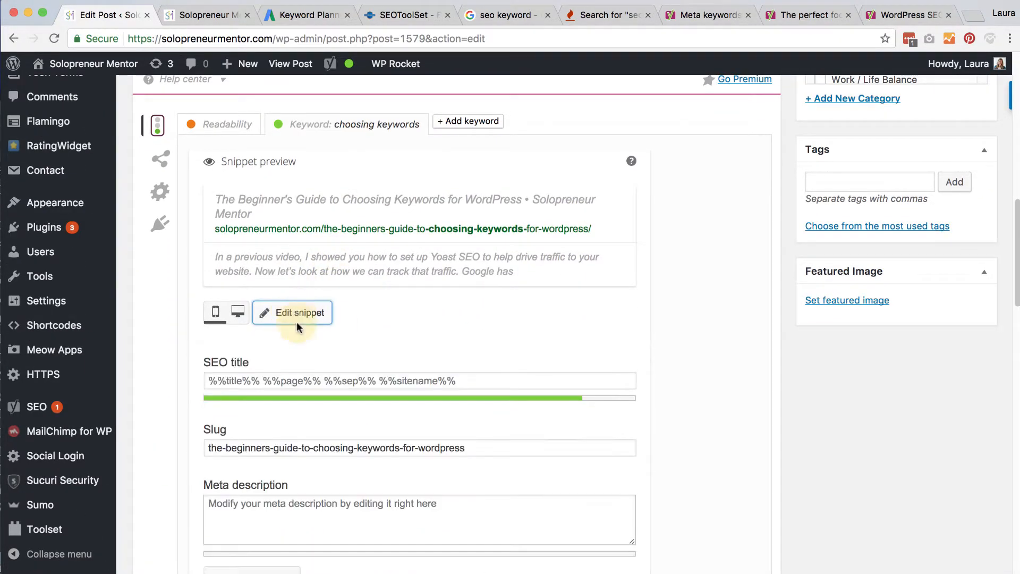
click(303, 504)
key(ctrl+v)
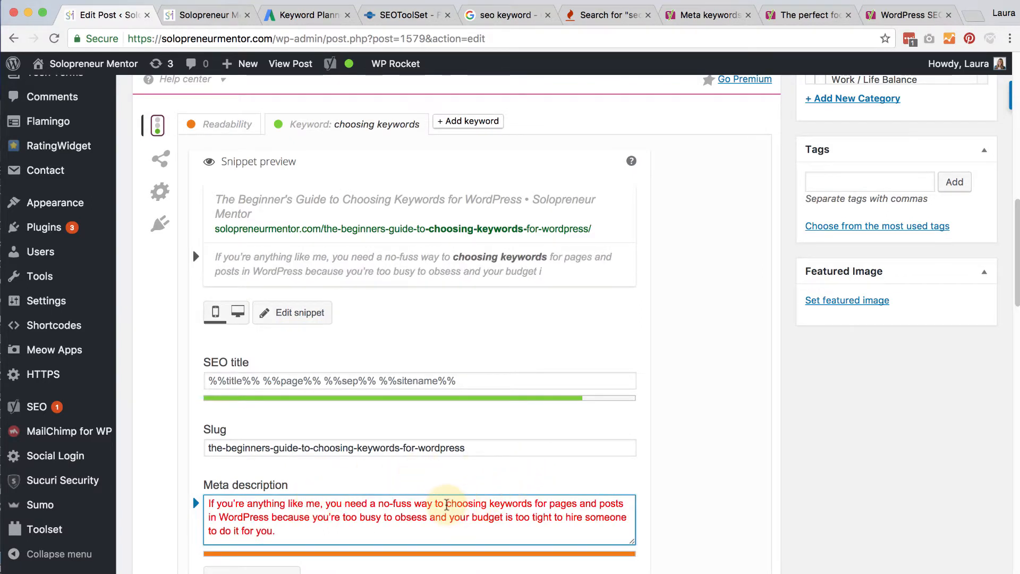
Shorten the meta description to end after "for pages and posts in WordPress." and close the snippet editor.
drag(447, 505, 532, 501)
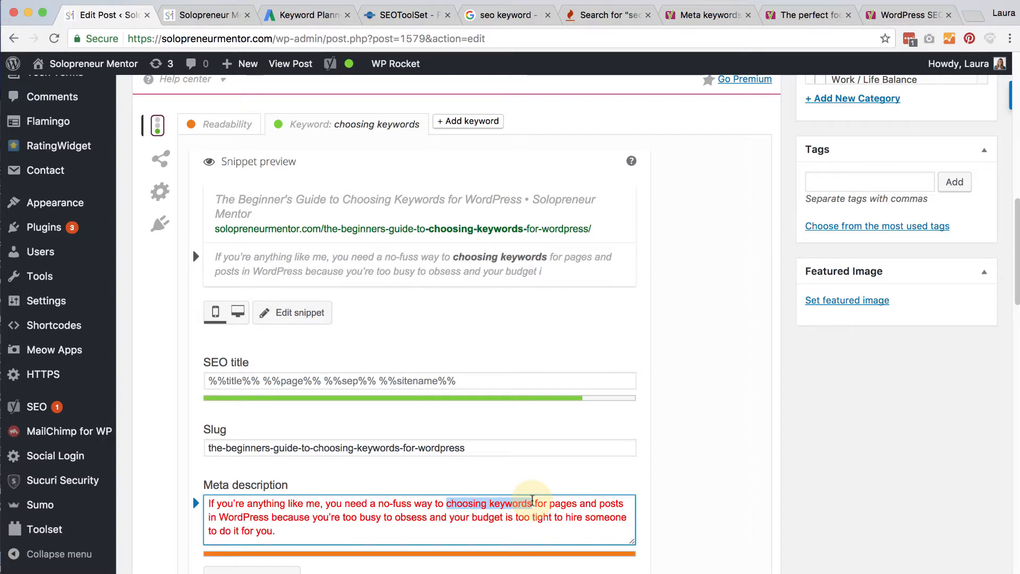
scroll(677, 471, down, 3)
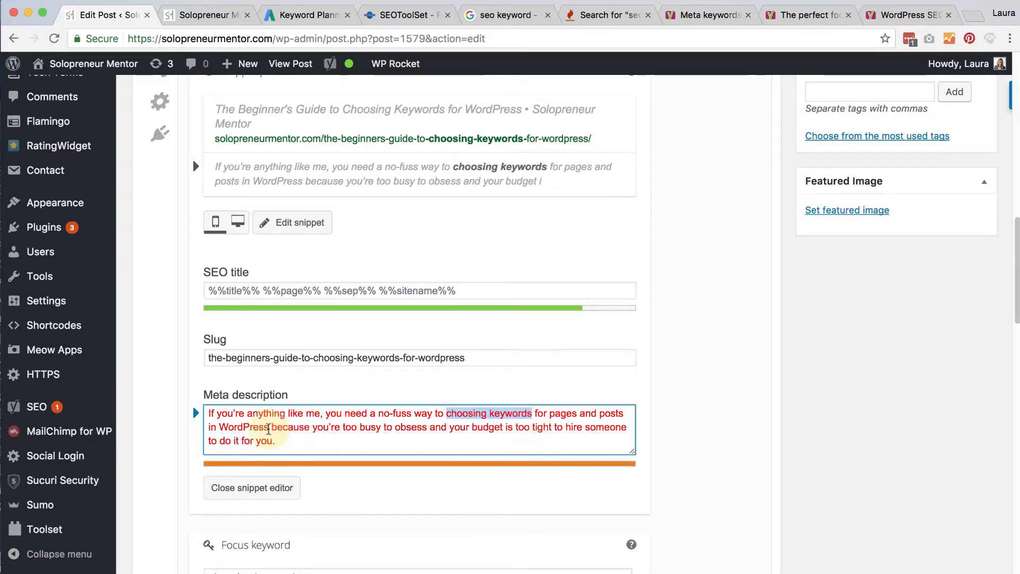
drag(268, 428, 274, 441)
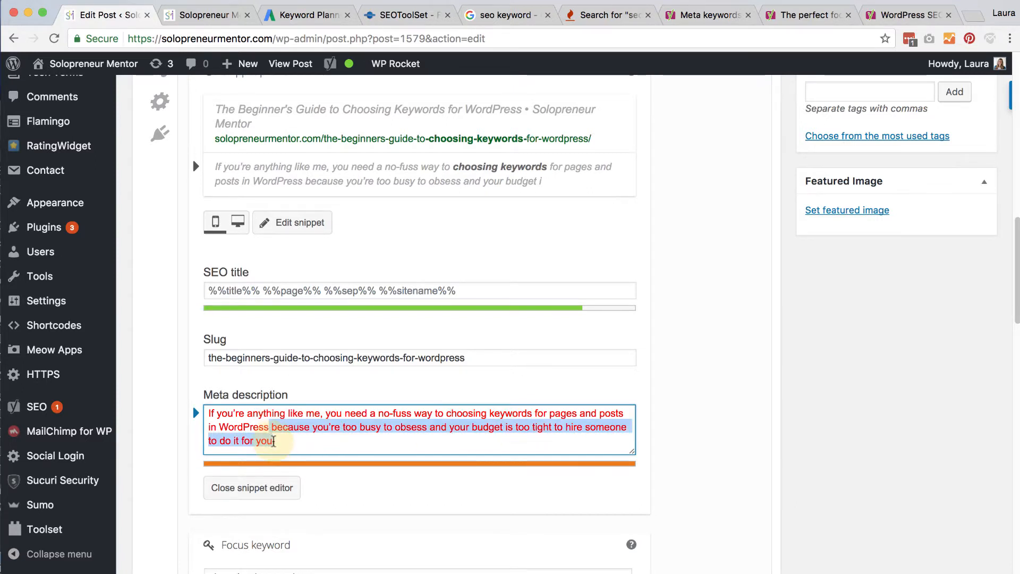
key(BackSpace)
scroll(518, 478, up, 1)
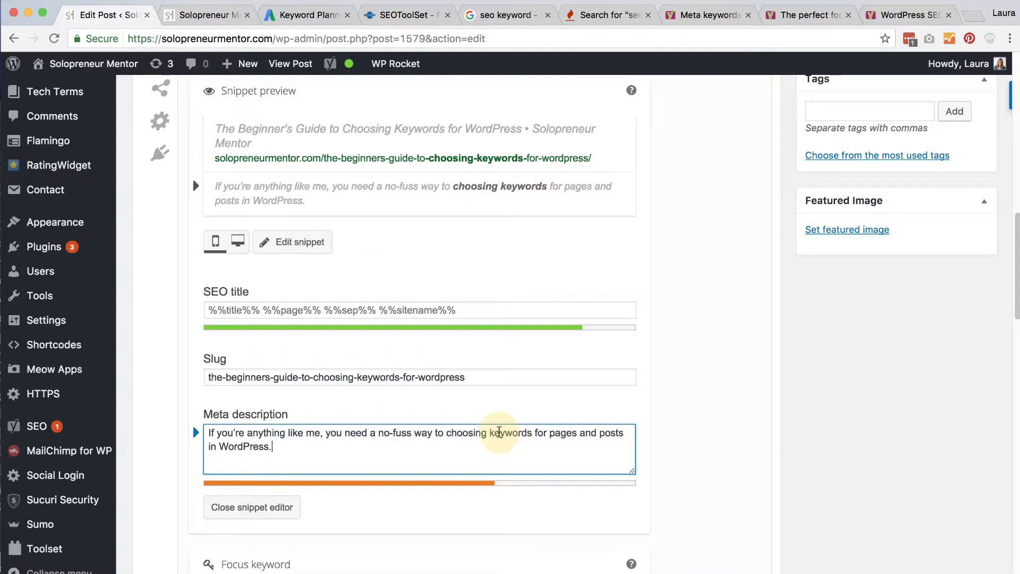
drag(445, 433, 531, 429)
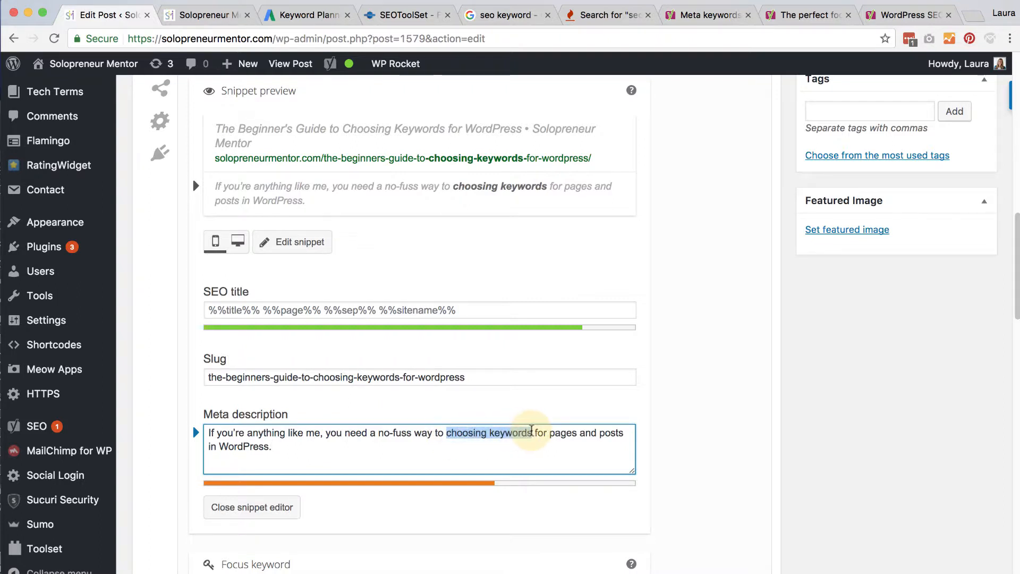
click(264, 507)
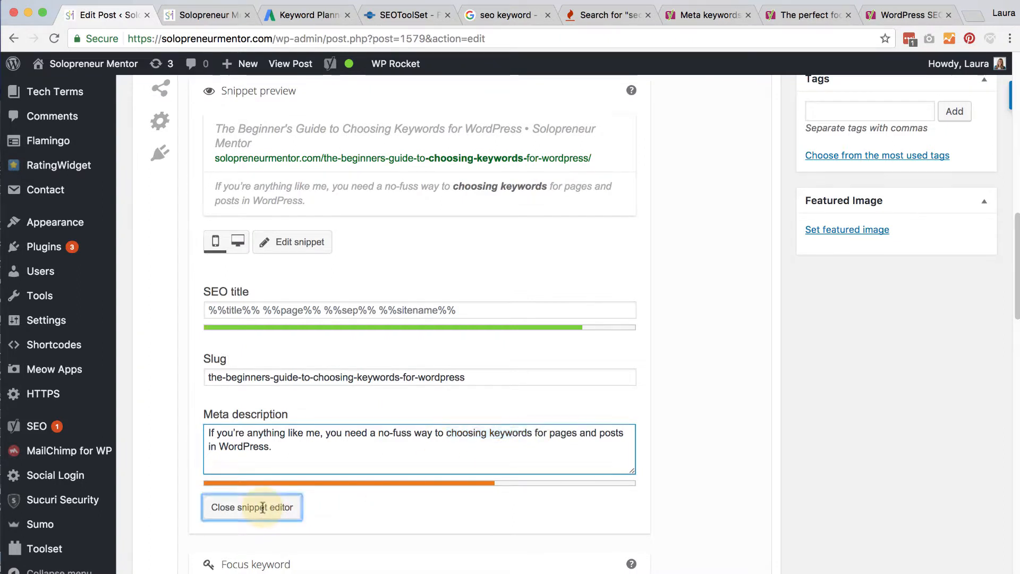
Review the Yoast SEO analysis advice on slug length and highlight "Choosing Keywords" in the post title.
scroll(558, 428, down, 1)
scroll(558, 428, down, 1)
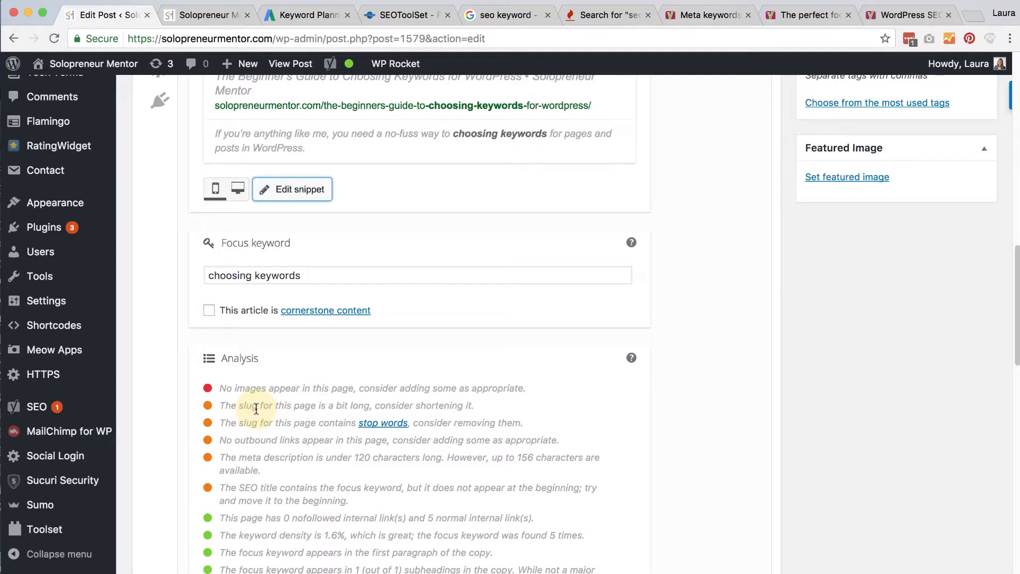
drag(216, 406, 395, 406)
click(490, 396)
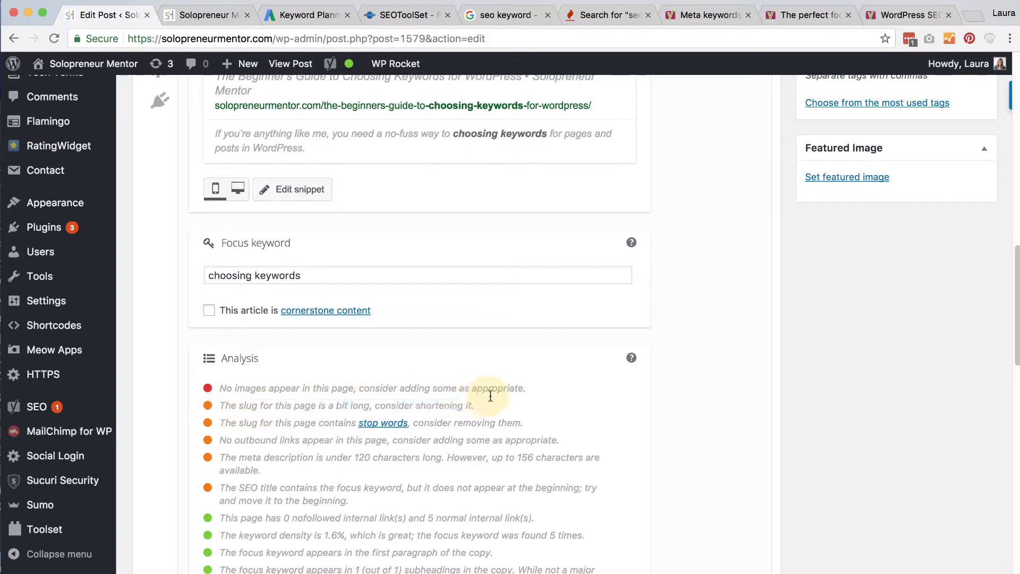
drag(490, 396, 490, 404)
scroll(490, 404, up, 15)
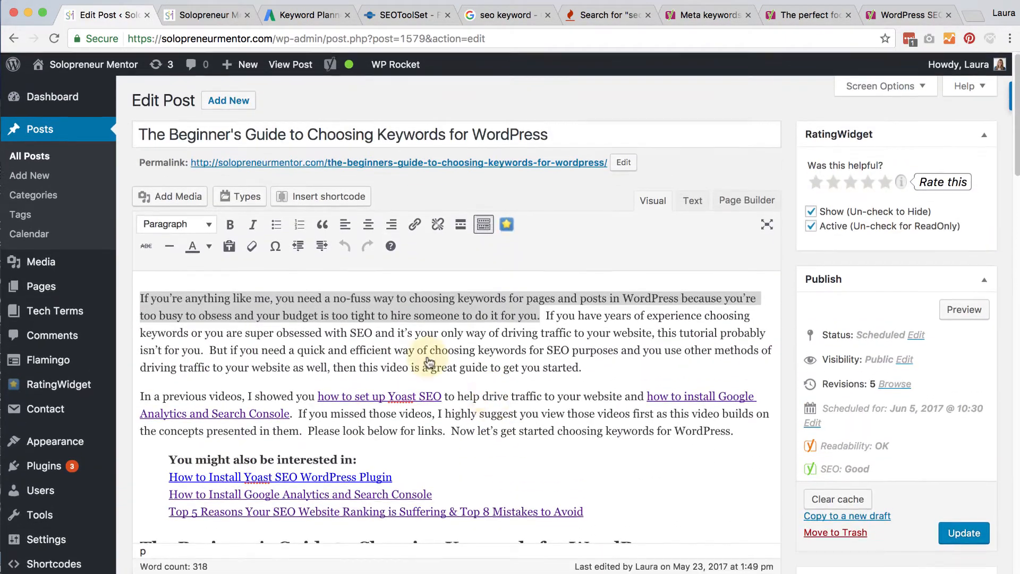
drag(140, 131, 564, 129)
click(342, 133)
drag(307, 133, 445, 130)
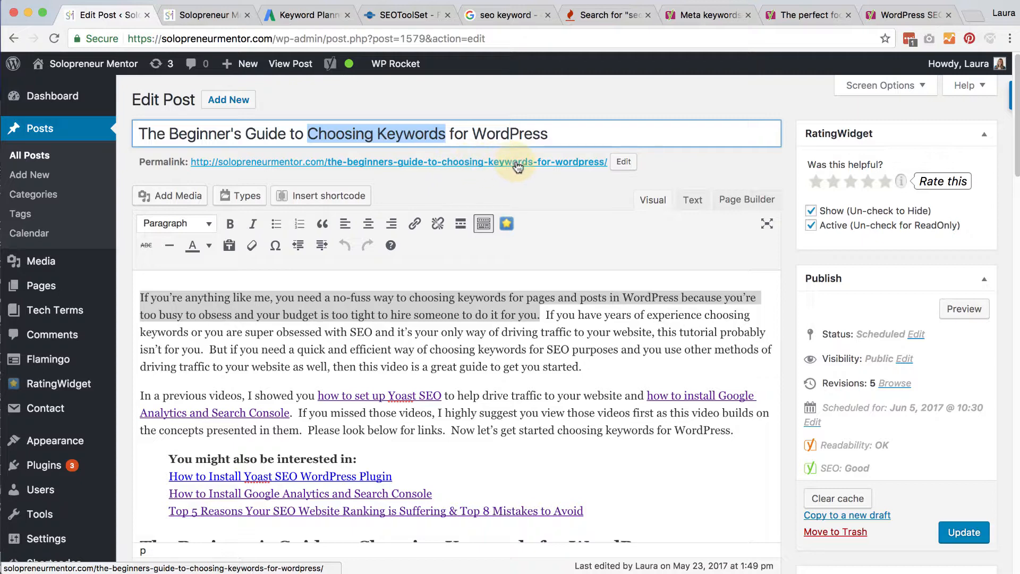
click(623, 162)
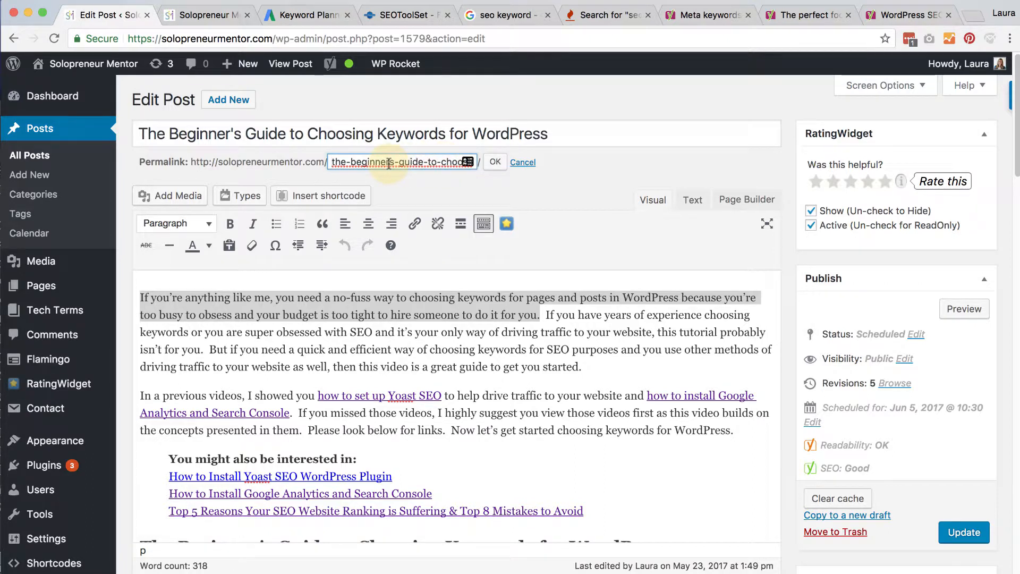
triple_click(388, 163)
click(362, 164)
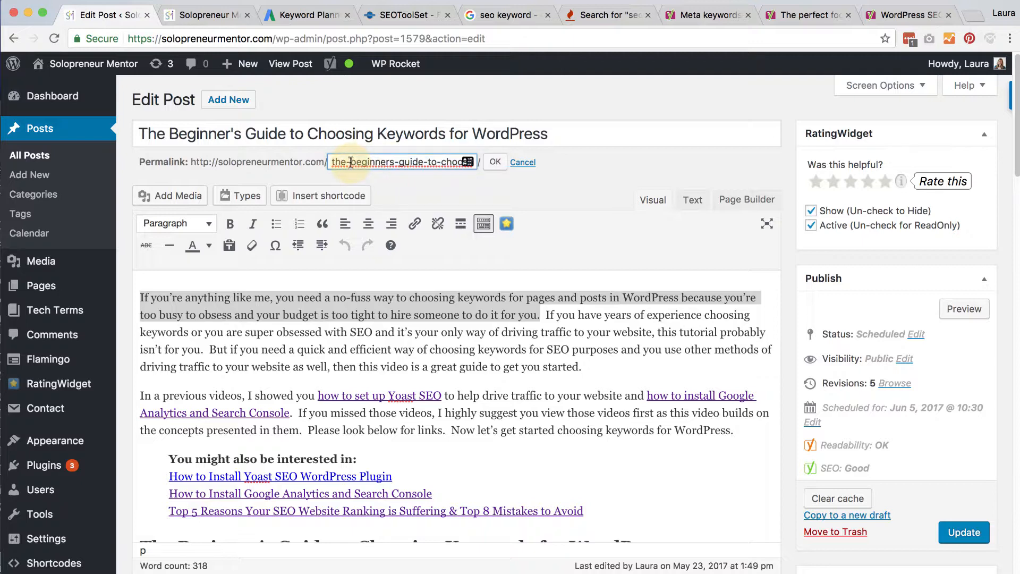
drag(350, 162, 326, 162)
scroll(348, 164, down, 15)
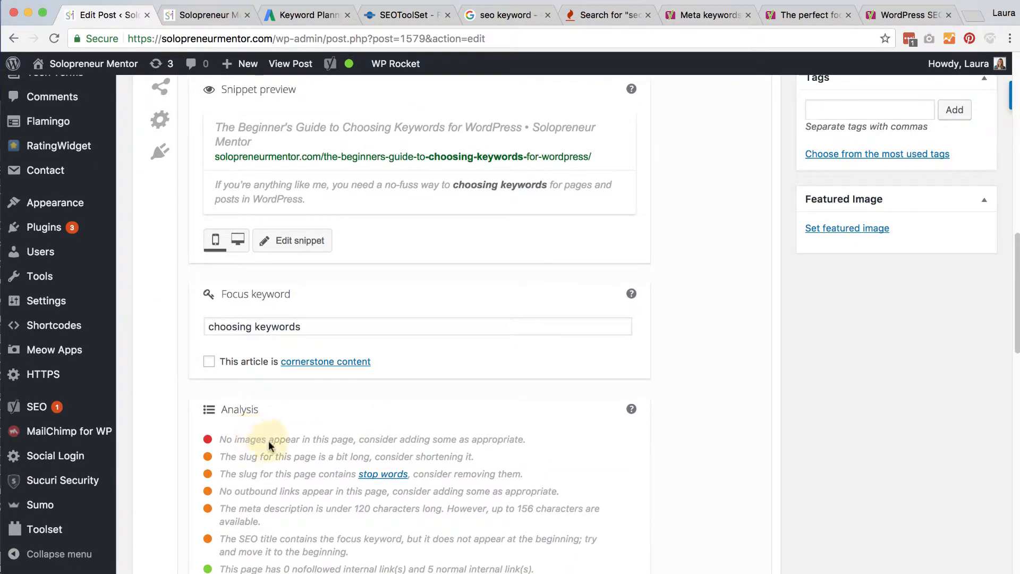
scroll(462, 413, up, 15)
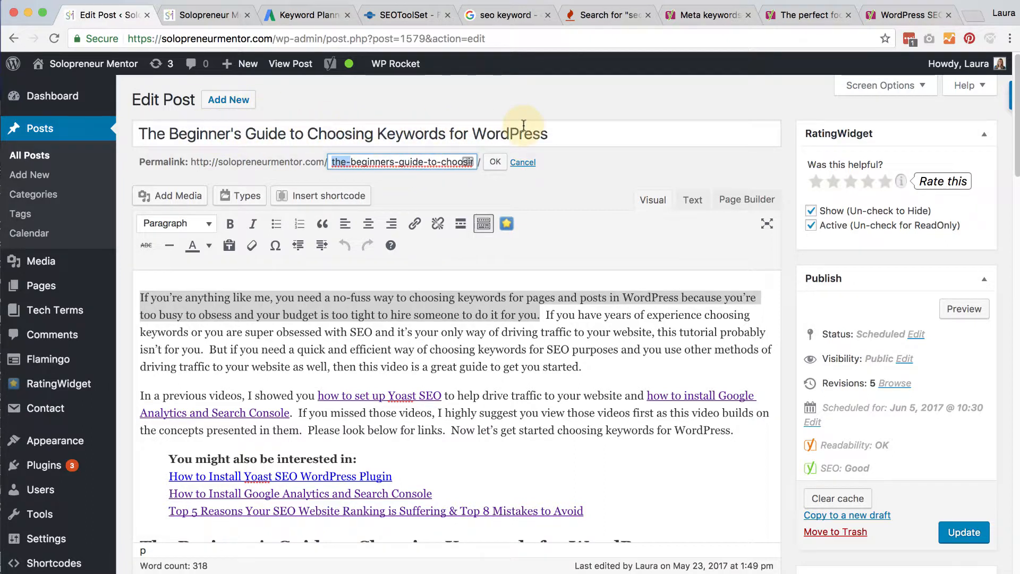
click(523, 162)
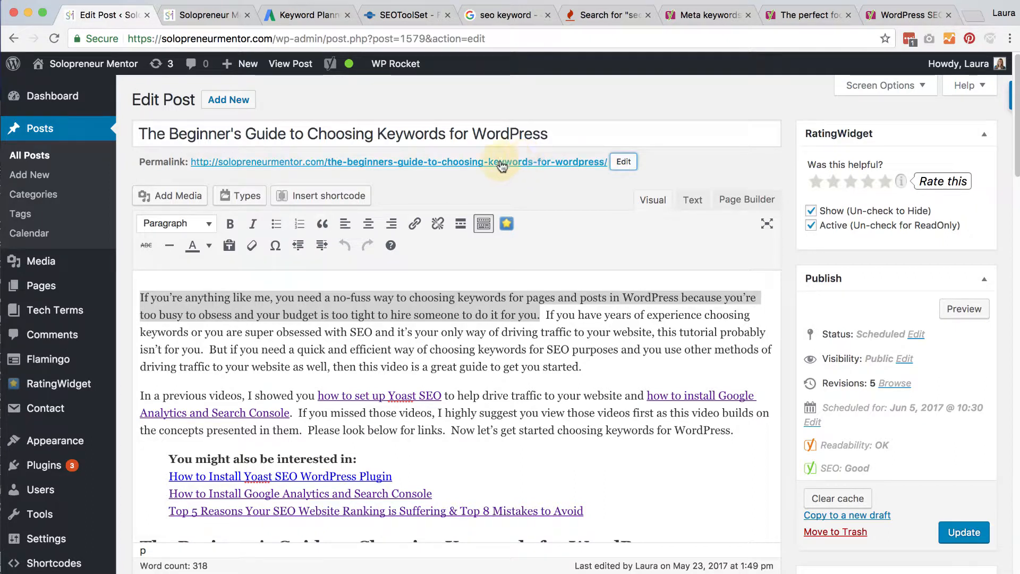
Check the focus keyword's use in the title and opening paragraph by highlighting each "choosing keywords" occurrence.
drag(308, 132, 445, 133)
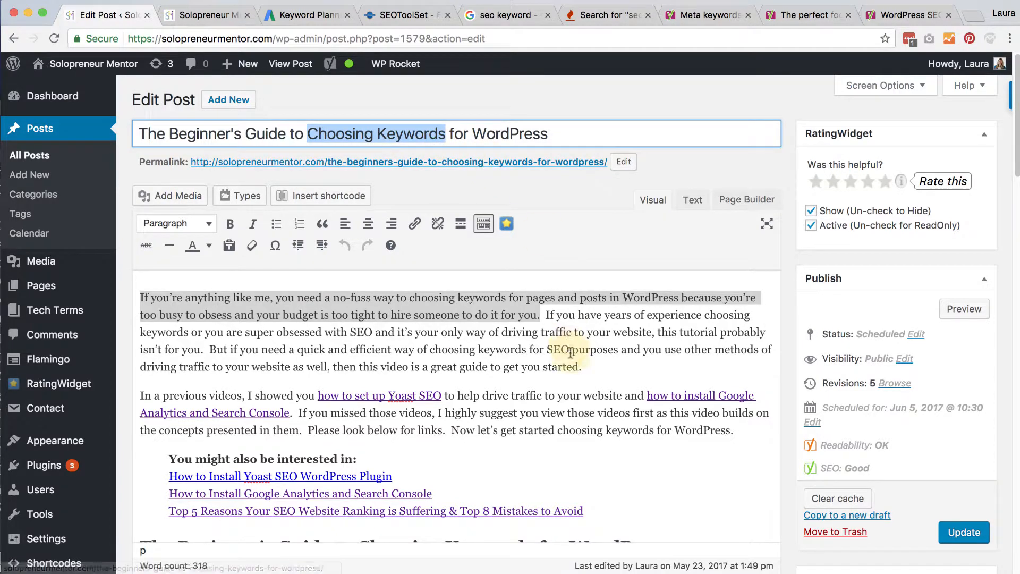
click(533, 332)
drag(140, 297, 591, 364)
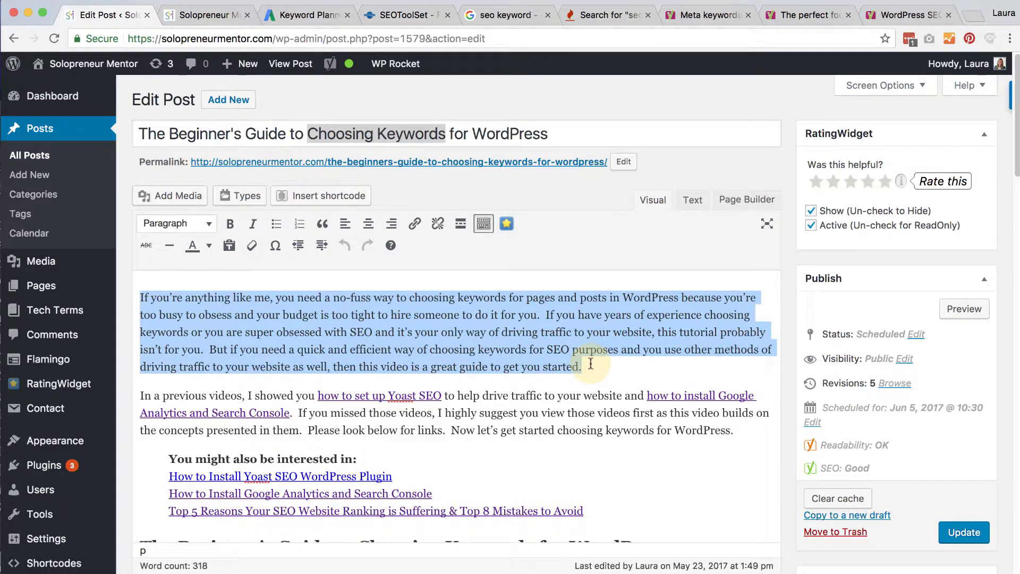
click(580, 332)
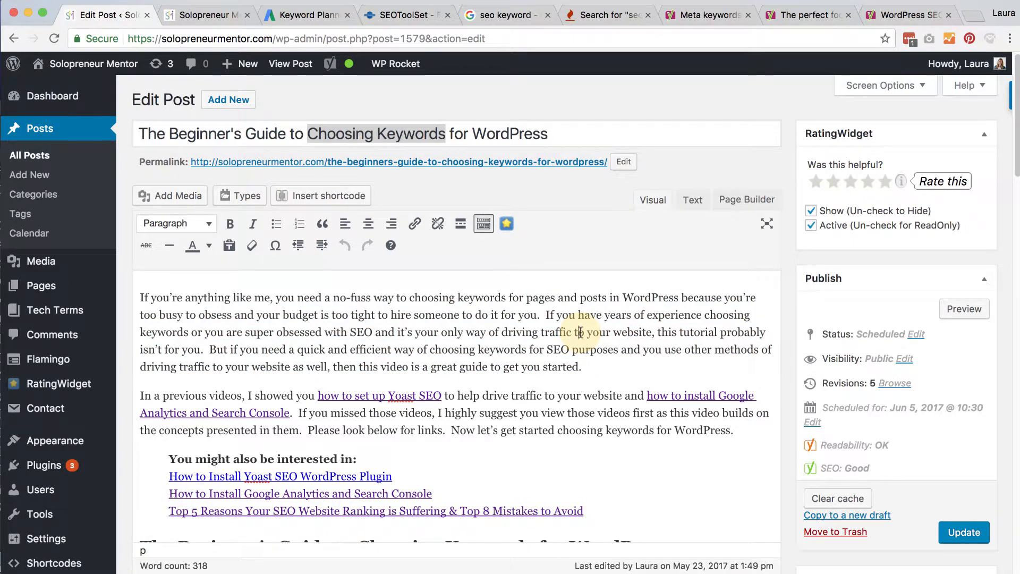
drag(409, 297, 506, 298)
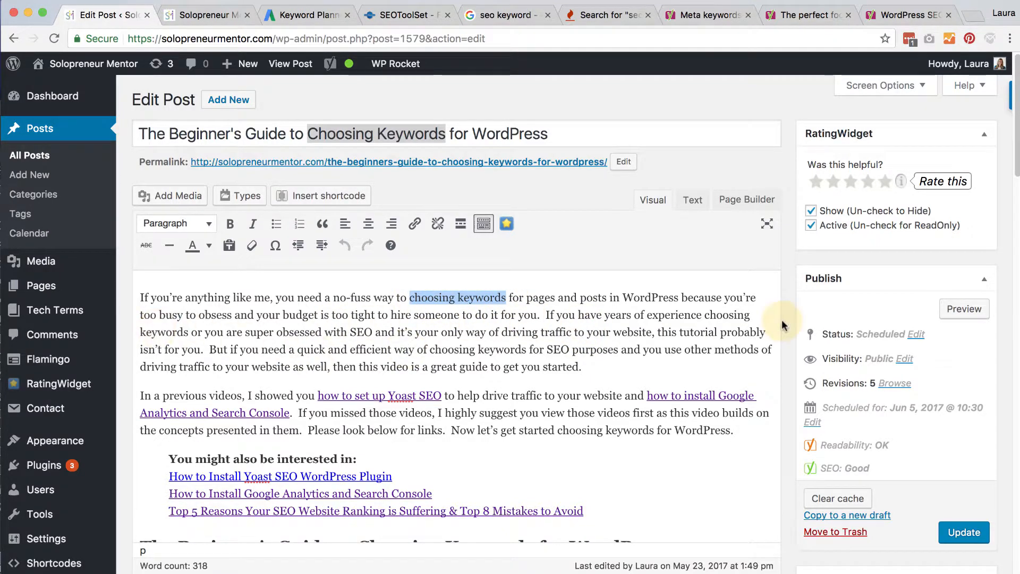
drag(702, 314, 193, 330)
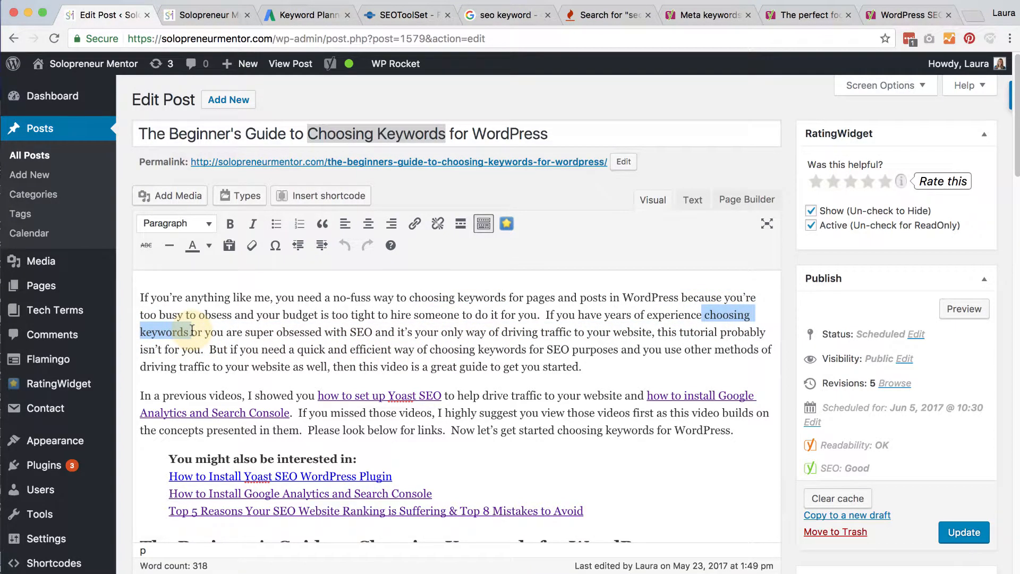
drag(430, 349, 527, 346)
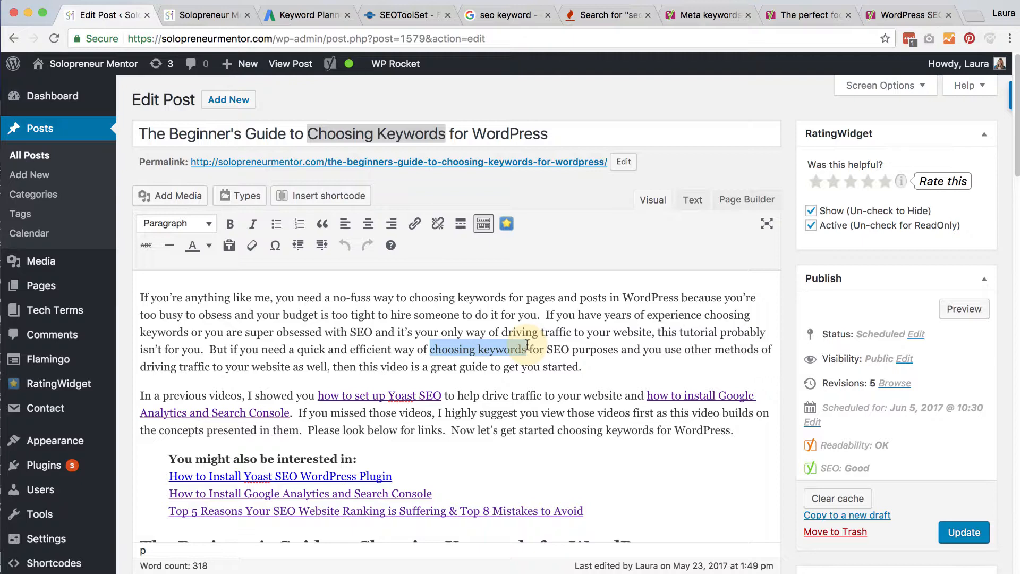
Check the focus keyword in the second paragraph and in the Heading 2 "The Beginner's Guide to Choosing Keywords for WordPress".
scroll(675, 478, down, 3)
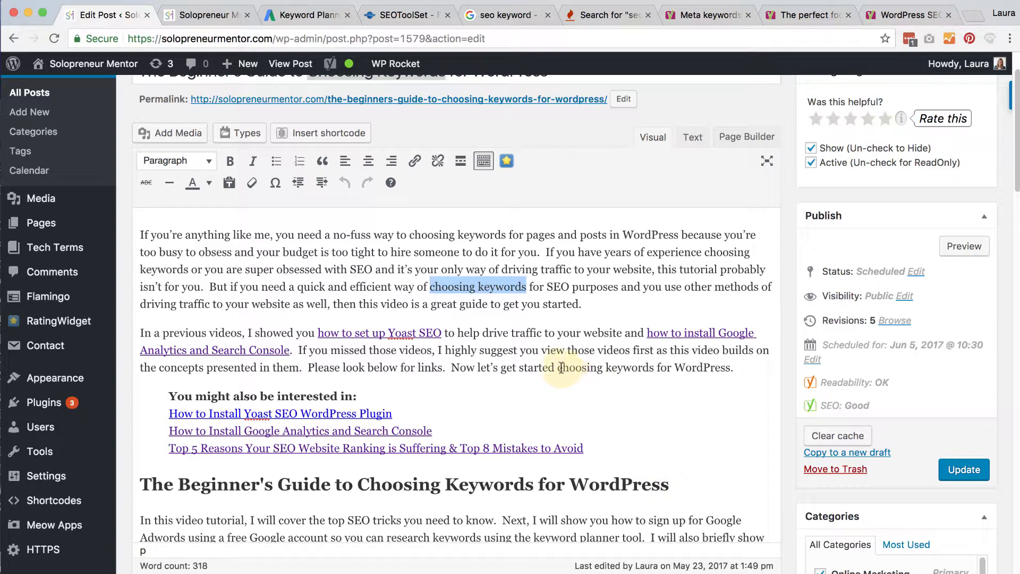
drag(560, 367, 647, 360)
click(647, 366)
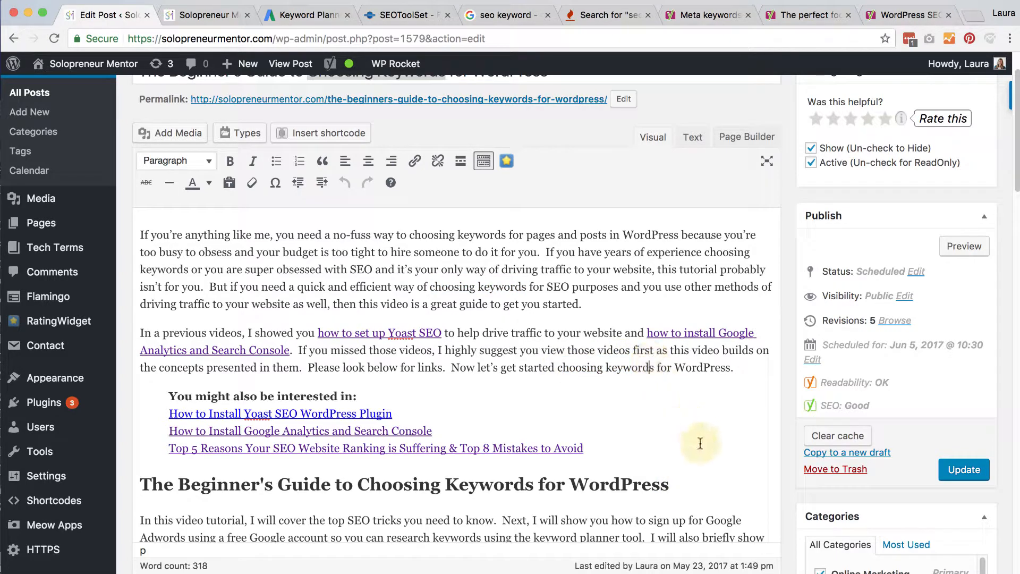
scroll(696, 444, down, 4)
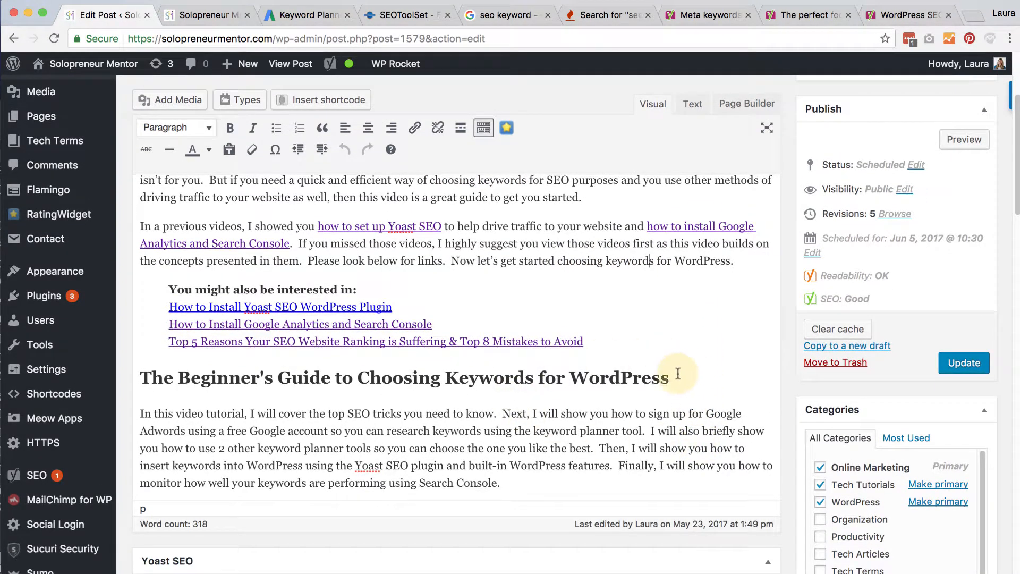
drag(672, 378, 146, 372)
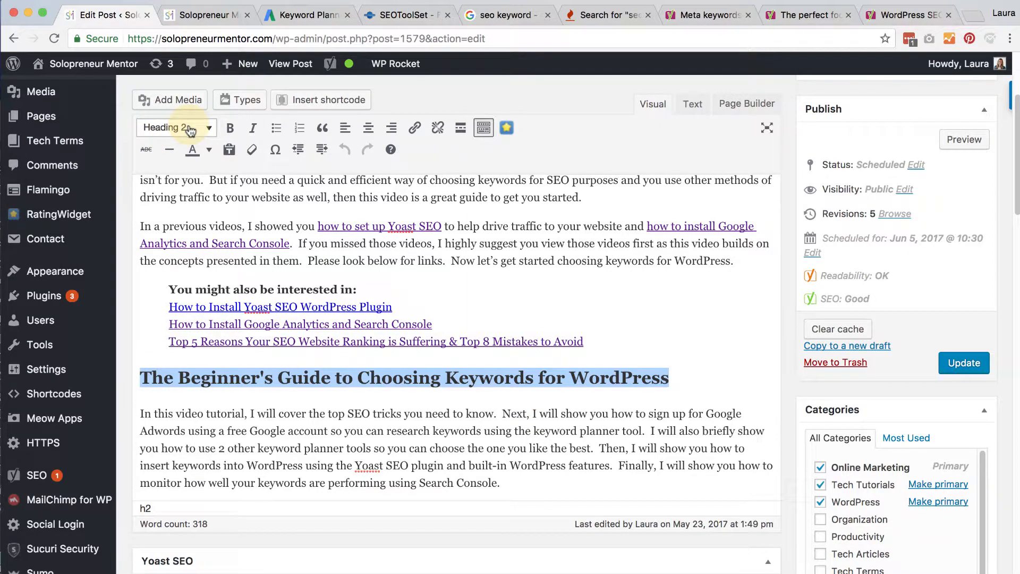
click(363, 378)
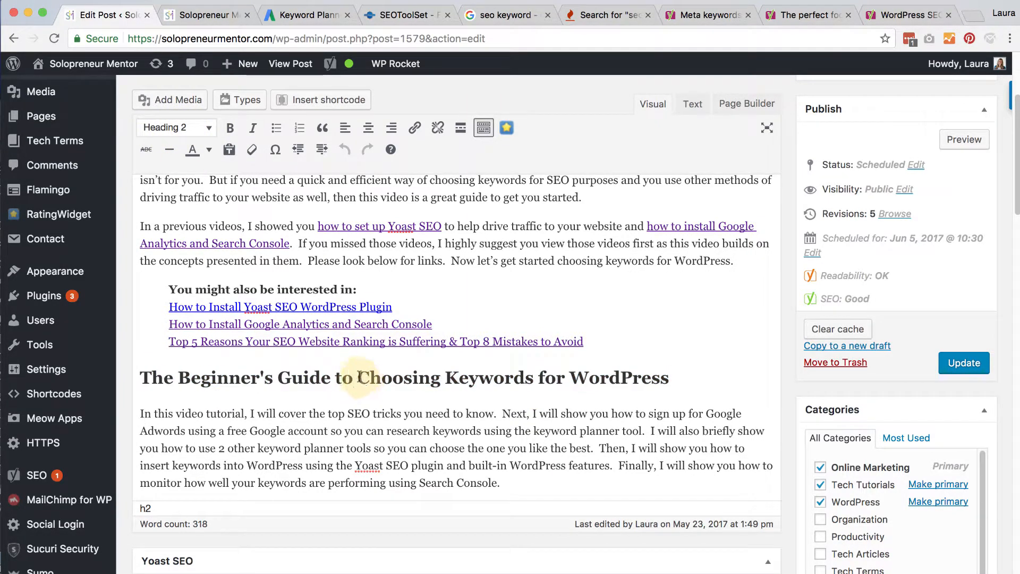
drag(363, 378, 532, 376)
Return to the post title and select its entire text.
scroll(531, 372, up, 1)
scroll(531, 373, up, 4)
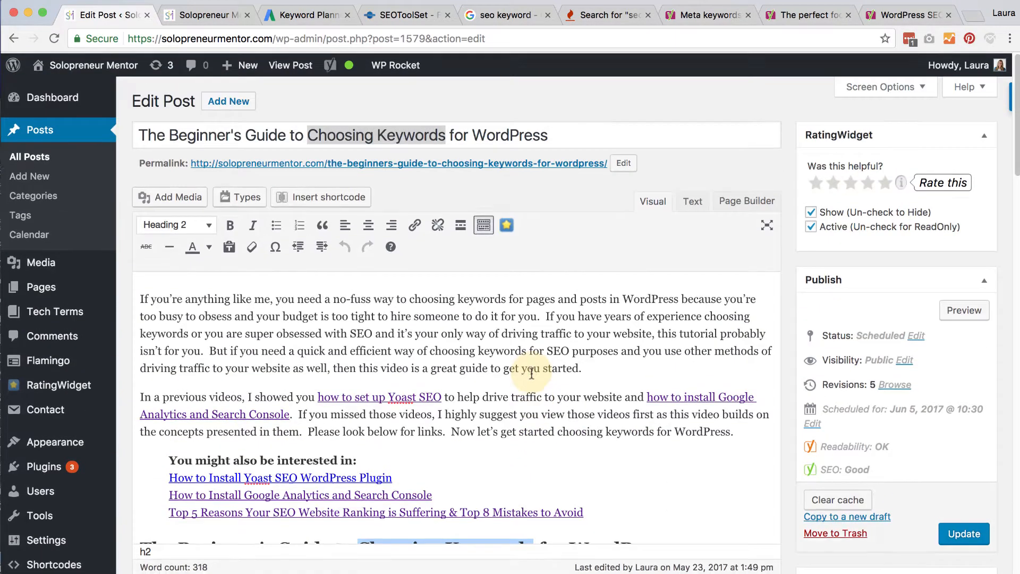
click(438, 132)
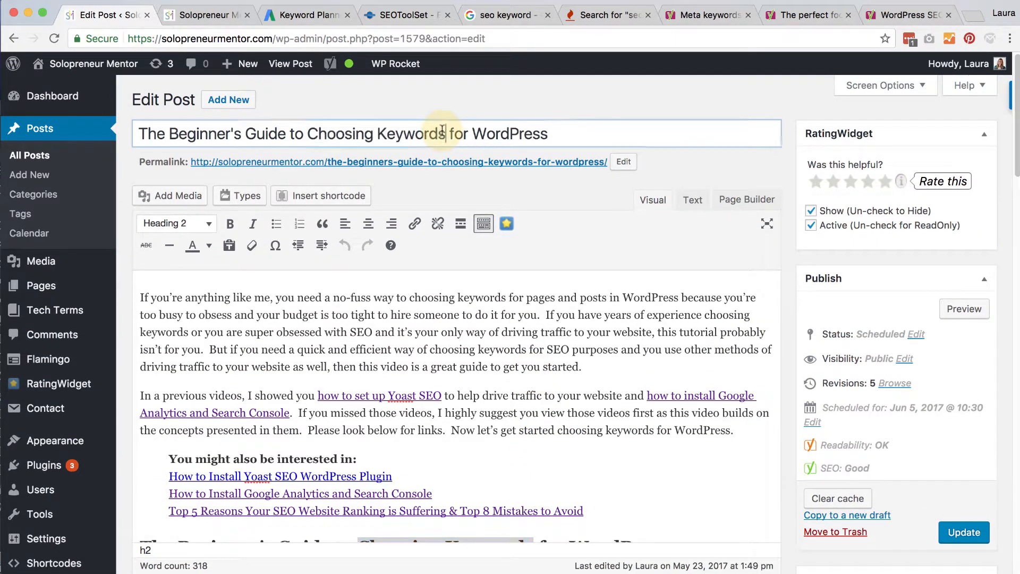
key(super+a)
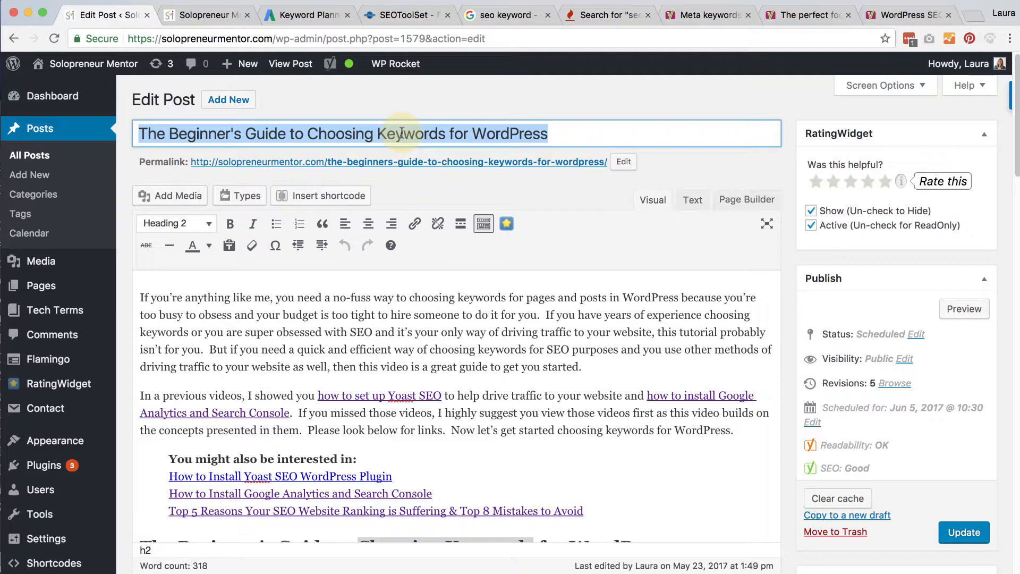
Check the paragraph style of the subheading "The Beginner's Guide to Choosing Keywords for WordPress" and highlight "Choosing Keywords" in it.
click(292, 134)
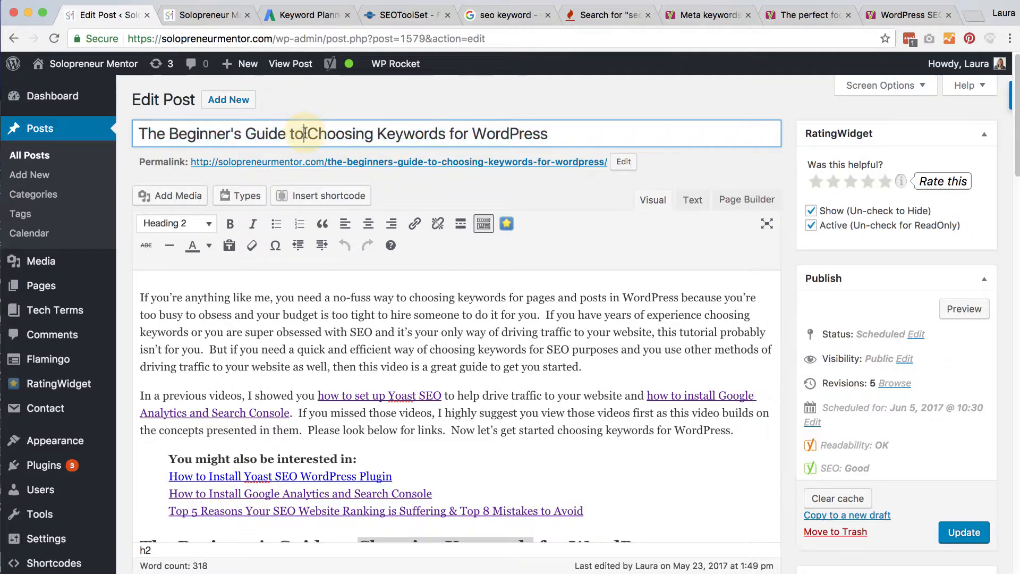
scroll(523, 369, down, 1)
scroll(523, 369, down, 5)
drag(668, 336, 140, 334)
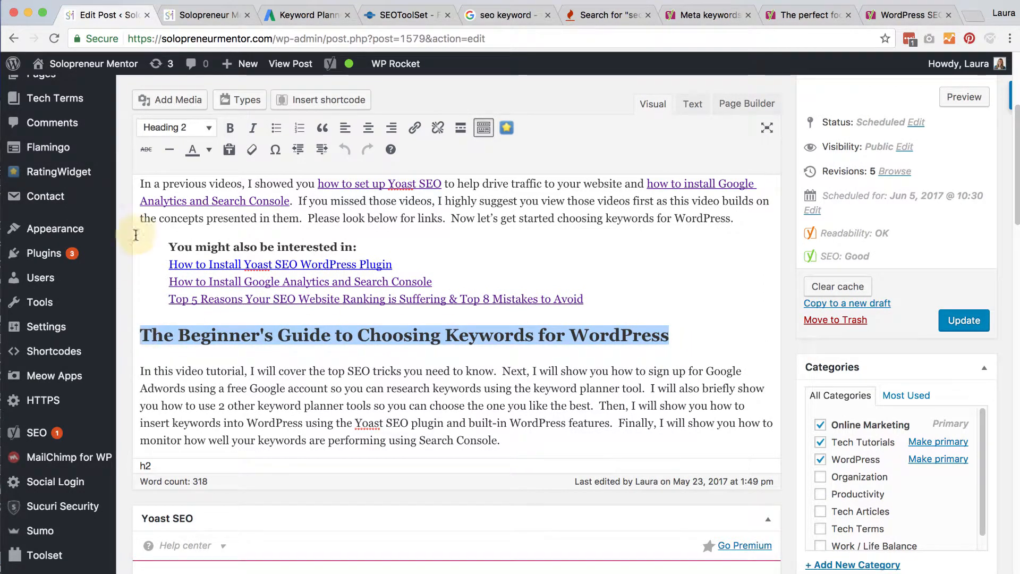
click(169, 132)
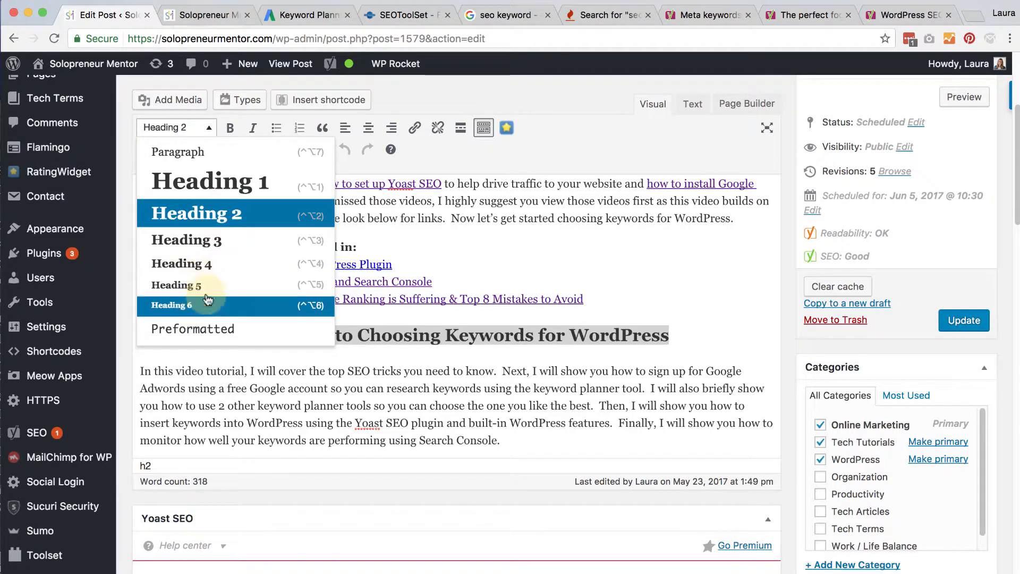
click(542, 143)
drag(357, 334, 532, 332)
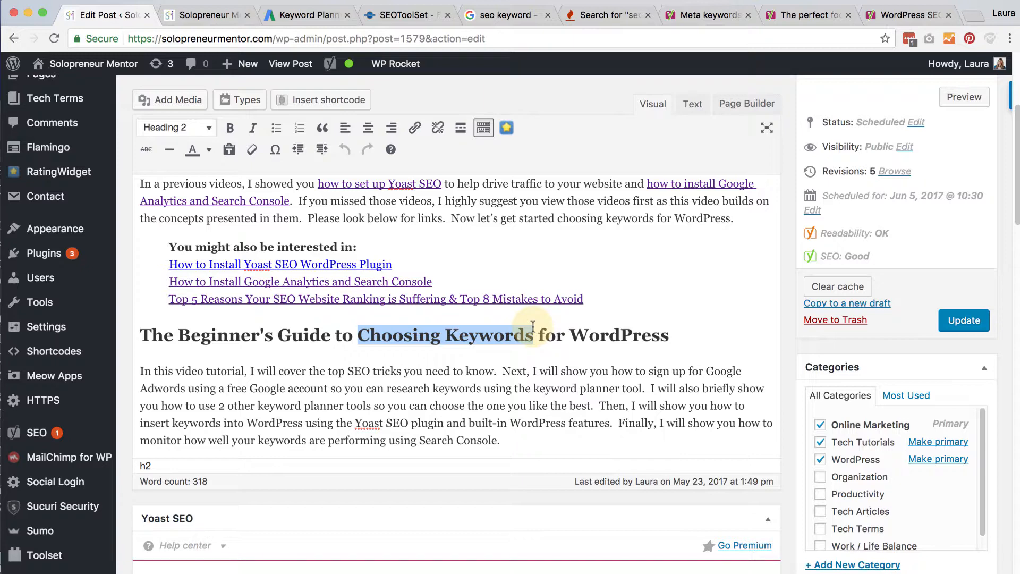
scroll(531, 370, down, 2)
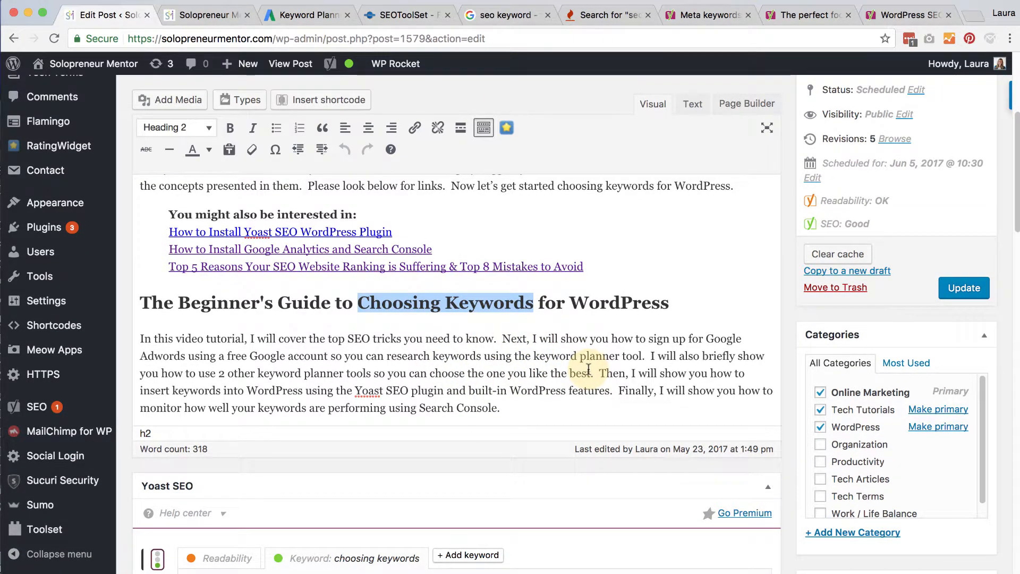
Go from the post content to the Tags field and place the cursor in it.
scroll(821, 372, up, 5)
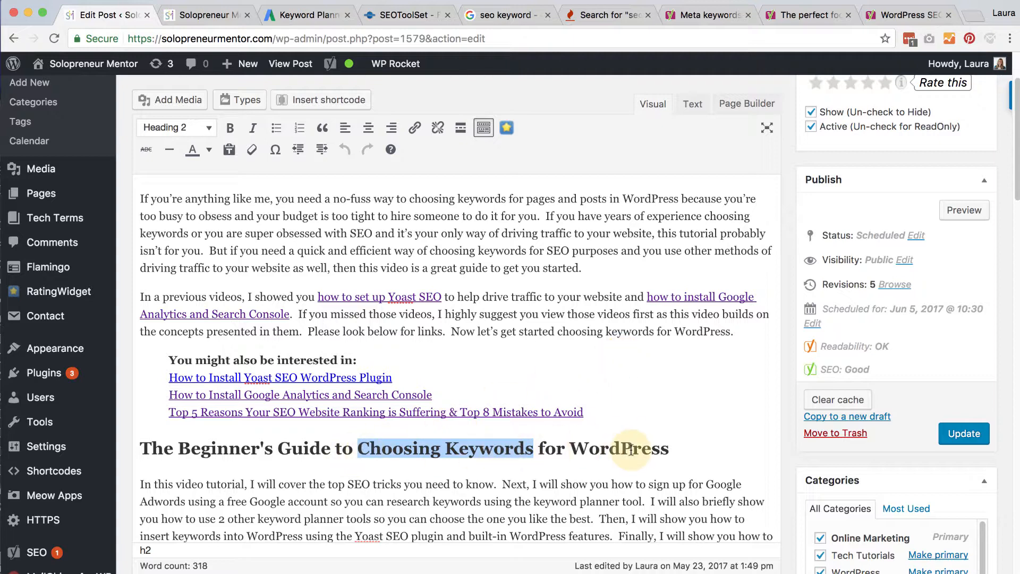
scroll(631, 449, up, 2)
scroll(631, 450, down, 5)
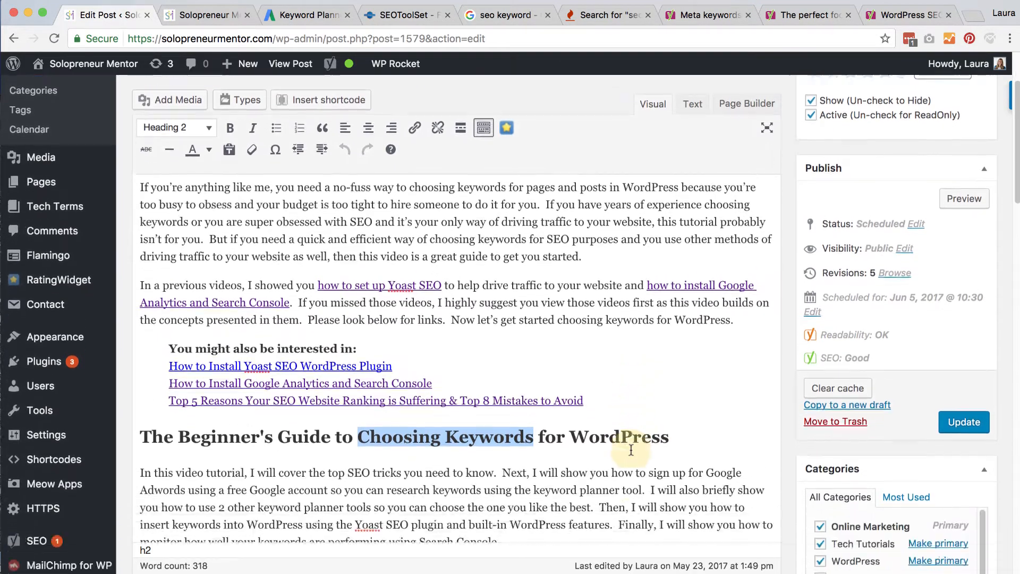
scroll(631, 449, down, 1)
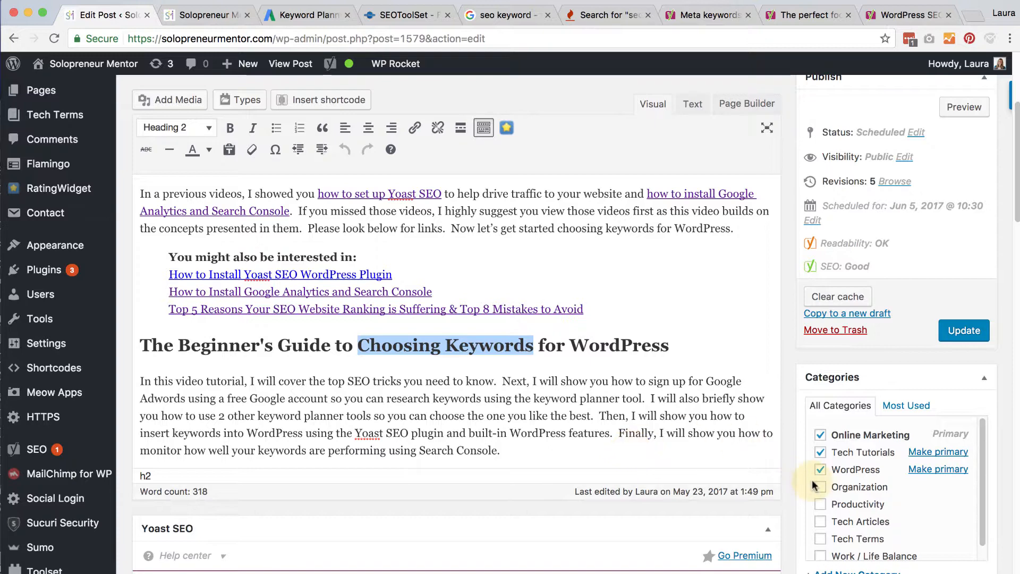
scroll(811, 481, down, 7)
scroll(798, 465, down, 2)
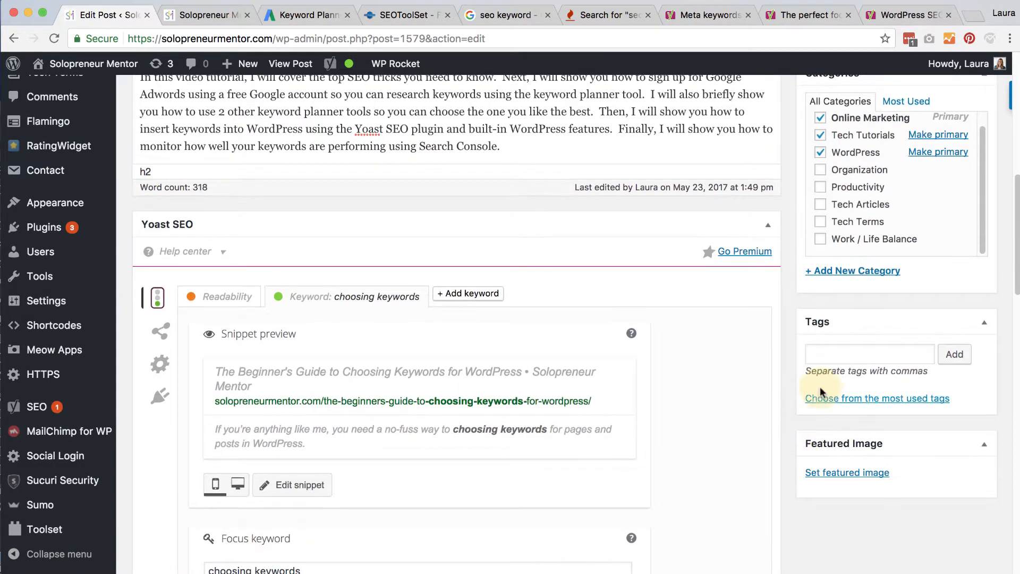
click(826, 355)
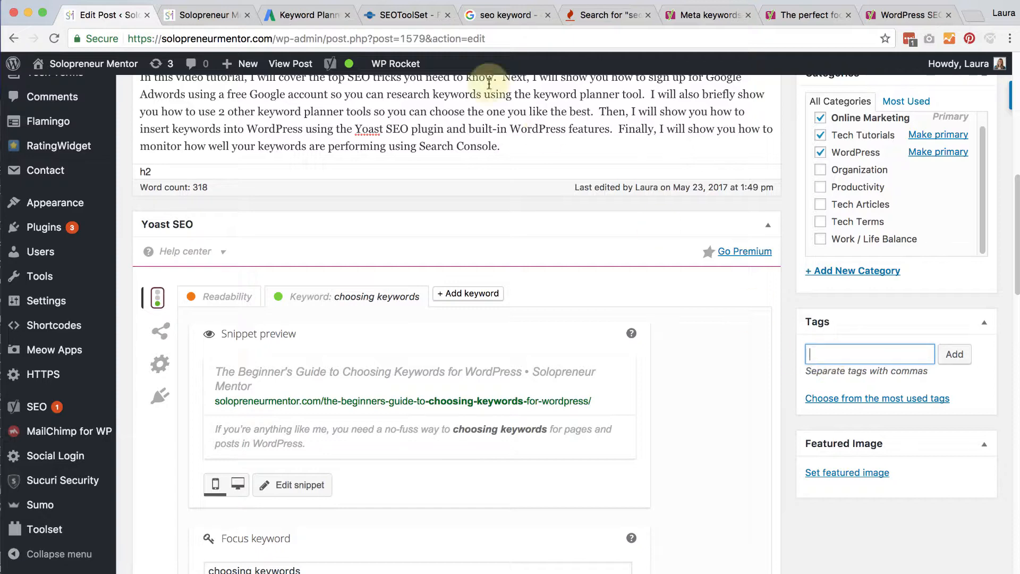
Open the published post "How to Backup and Update WordPress Correctly" on the Solopreneur Mentor site and examine the tags below its video.
click(223, 15)
scroll(480, 416, down, 5)
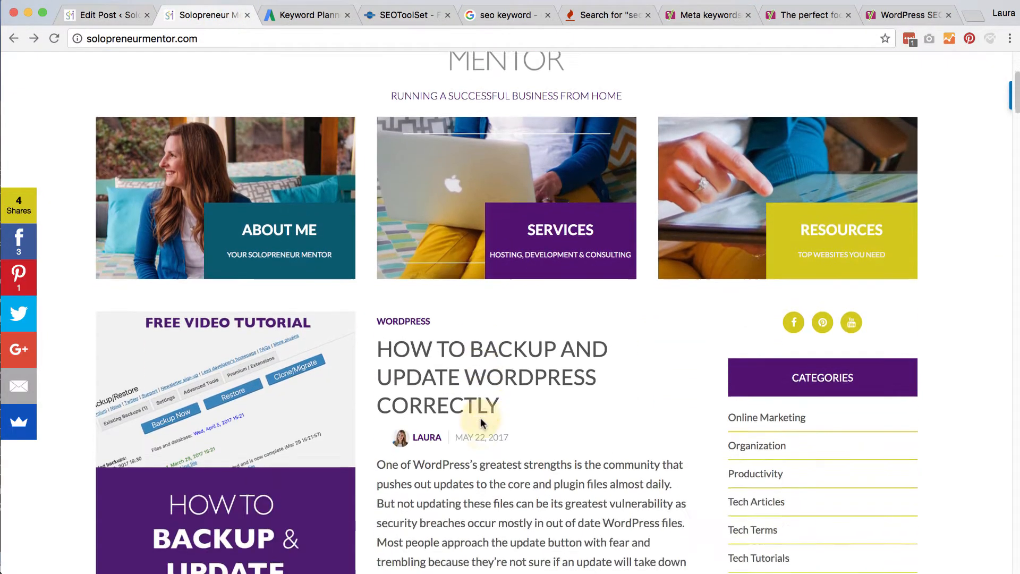
click(450, 358)
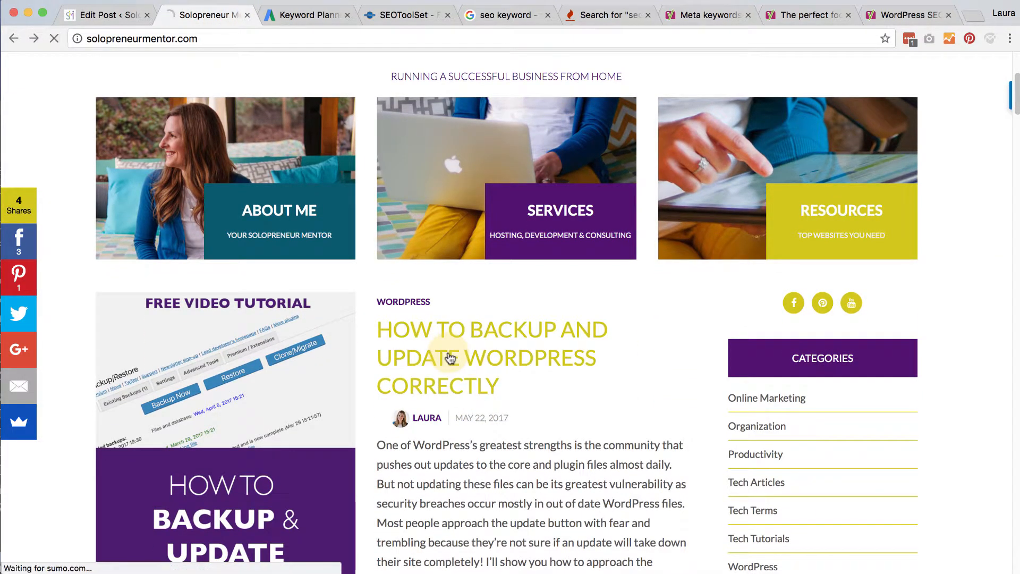
scroll(668, 502, down, 20)
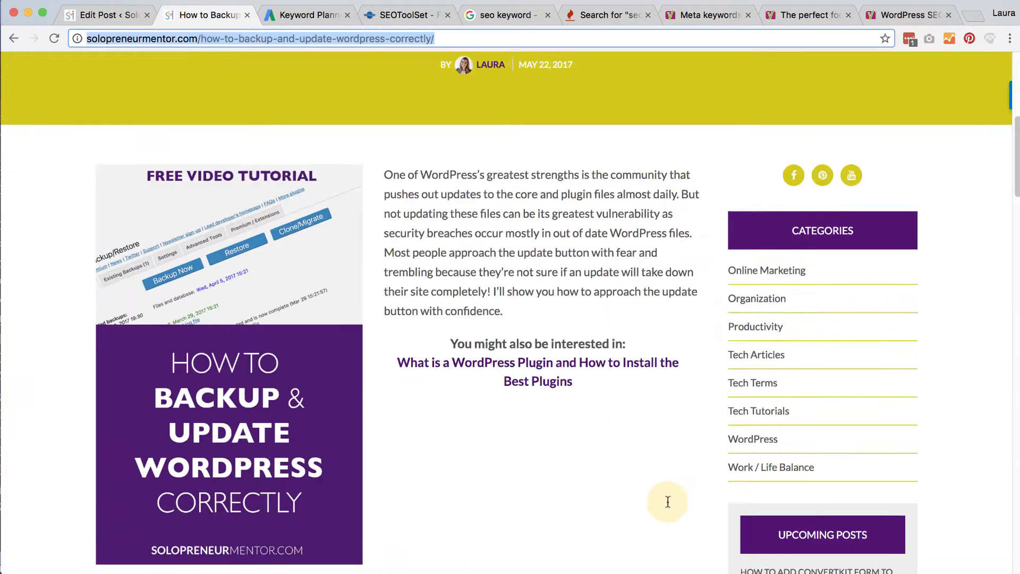
scroll(667, 505, down, 3)
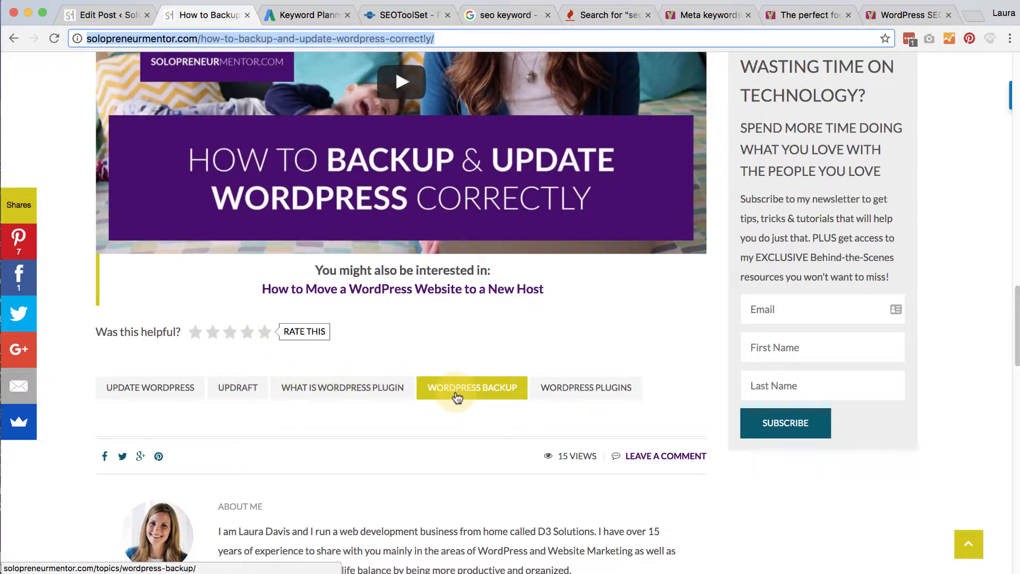
Highlight the full list of research keywords in the Evernote note and return to the post's Tags field.
click(109, 15)
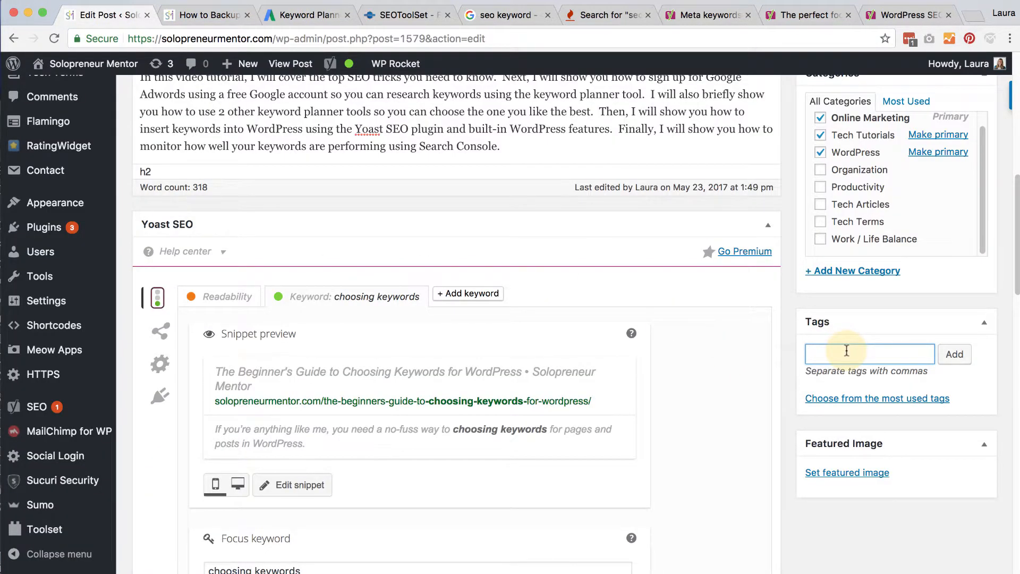
key(super+Tab)
key(super+Tab)
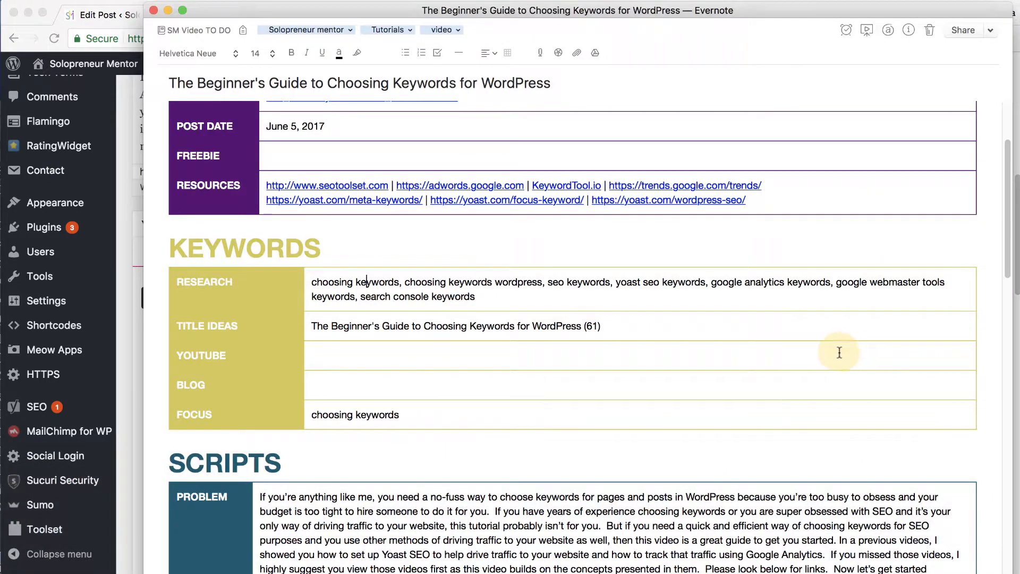
drag(311, 281, 503, 294)
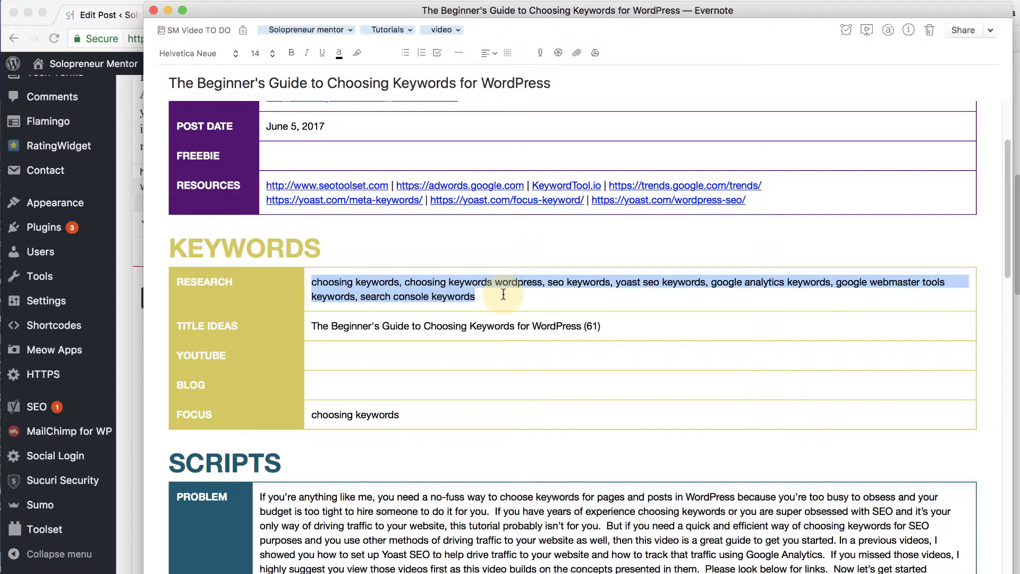
key(super+Tab)
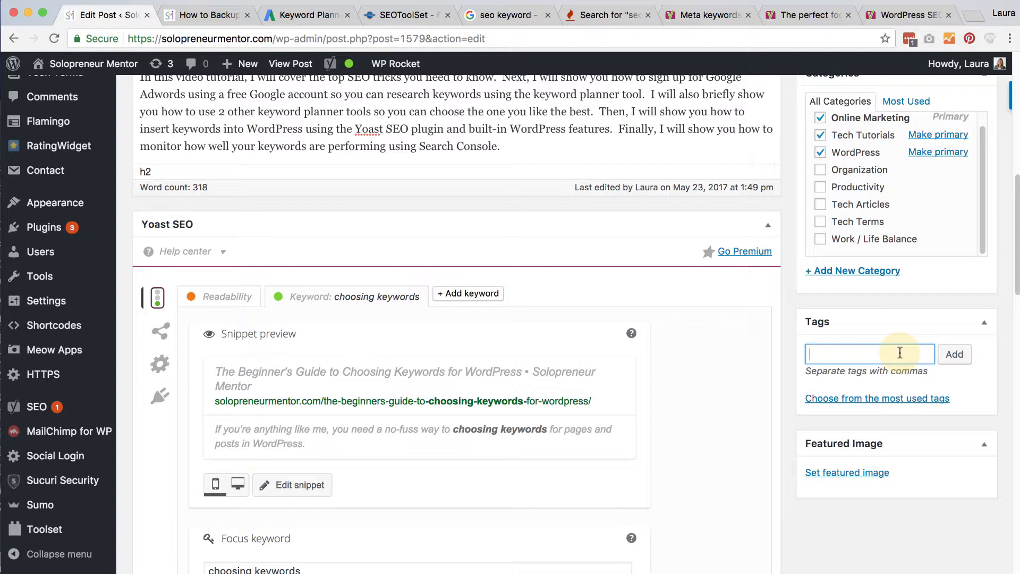
Choose BeginnersGuidetoChoosingKeywordsforWordPress.png from the media library for the featured image and highlight "ChoosingKeywords" in its file name.
scroll(945, 448, down, 2)
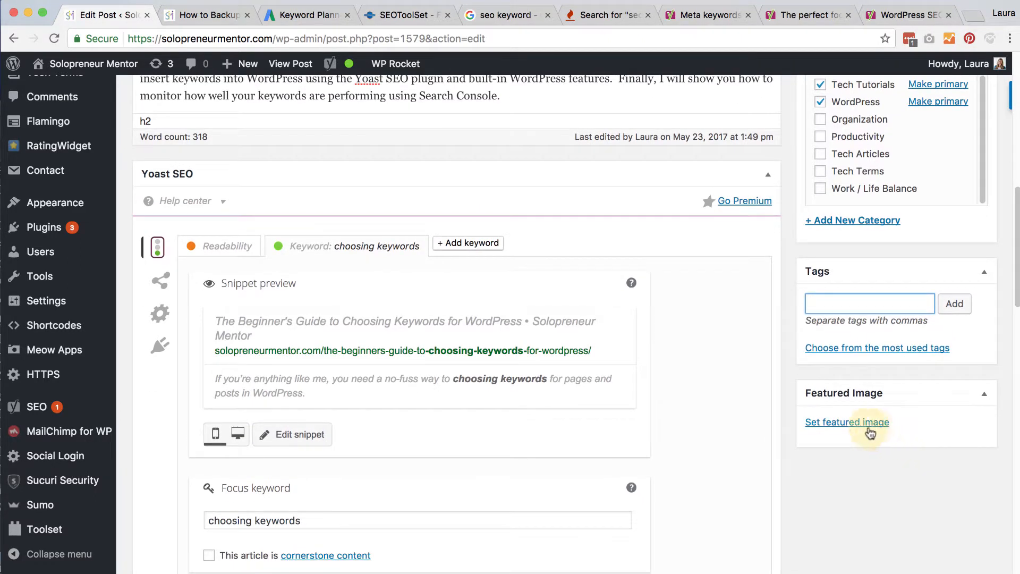
click(841, 423)
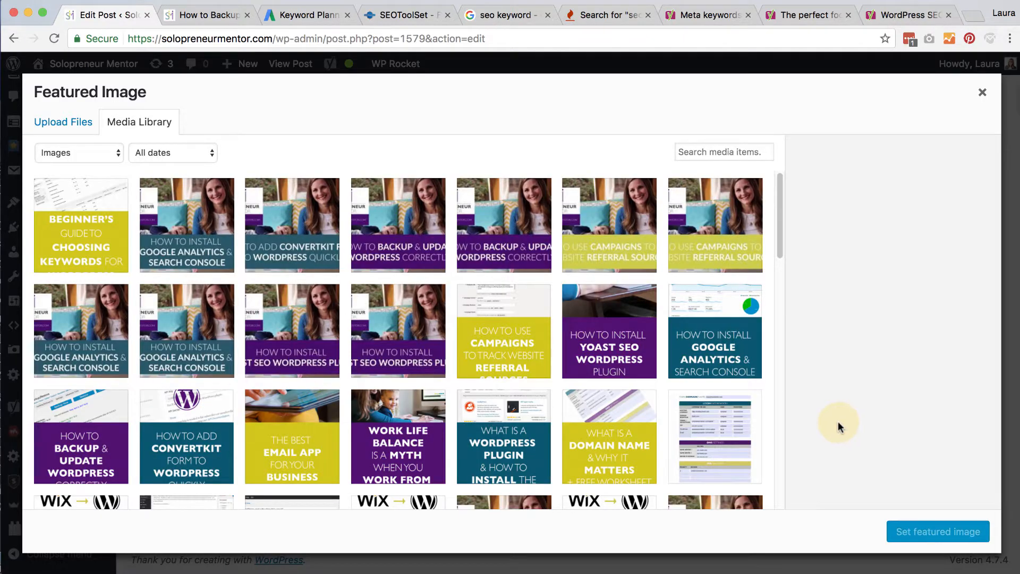
click(93, 248)
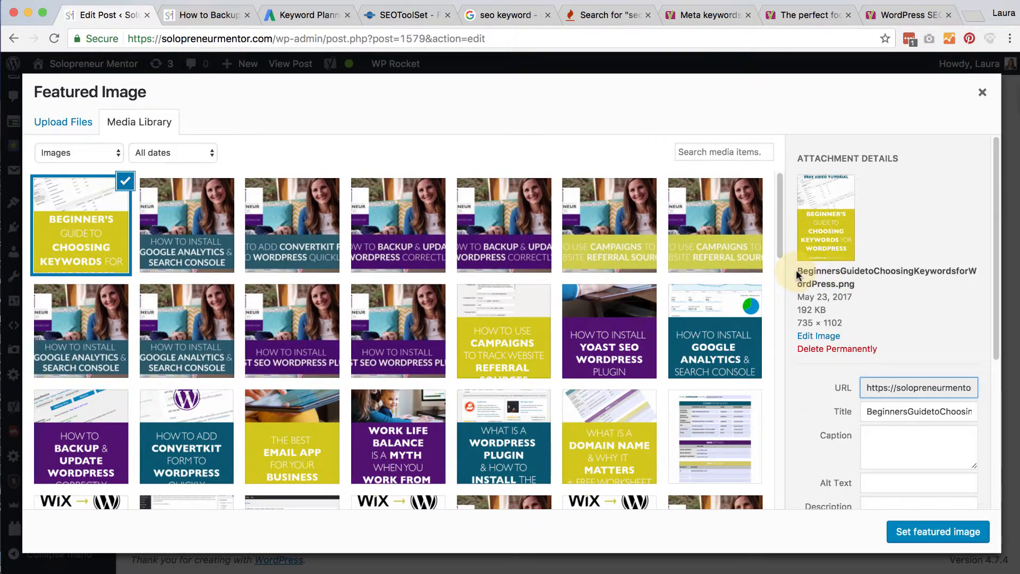
drag(874, 271, 954, 269)
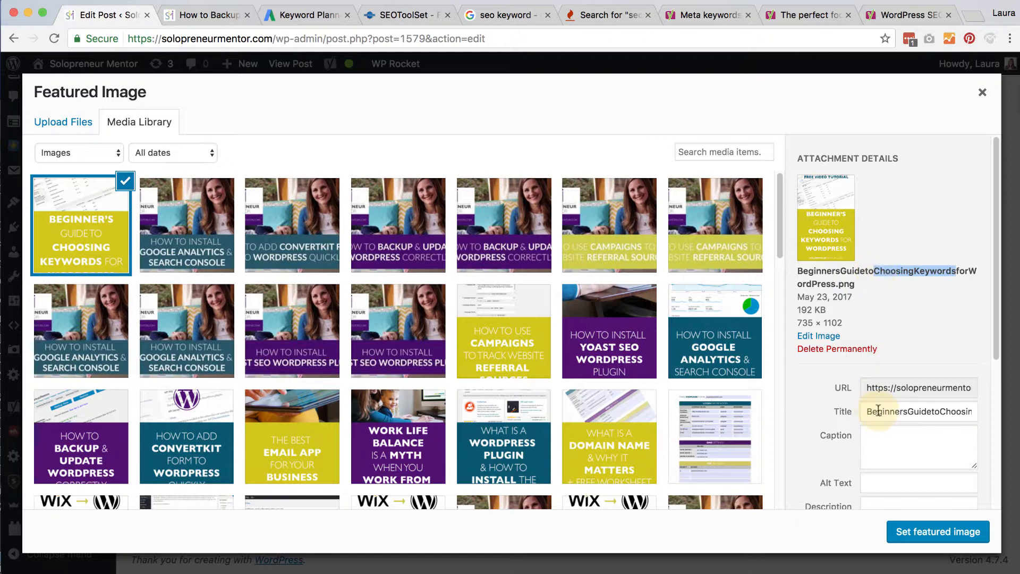
Add spaces between the words of the image title so it reads "Beginners Guide to Choosing Keywords for WordPress".
click(910, 411)
key(Right)
key(Right)
key(Right)
key(Right)
key(Right)
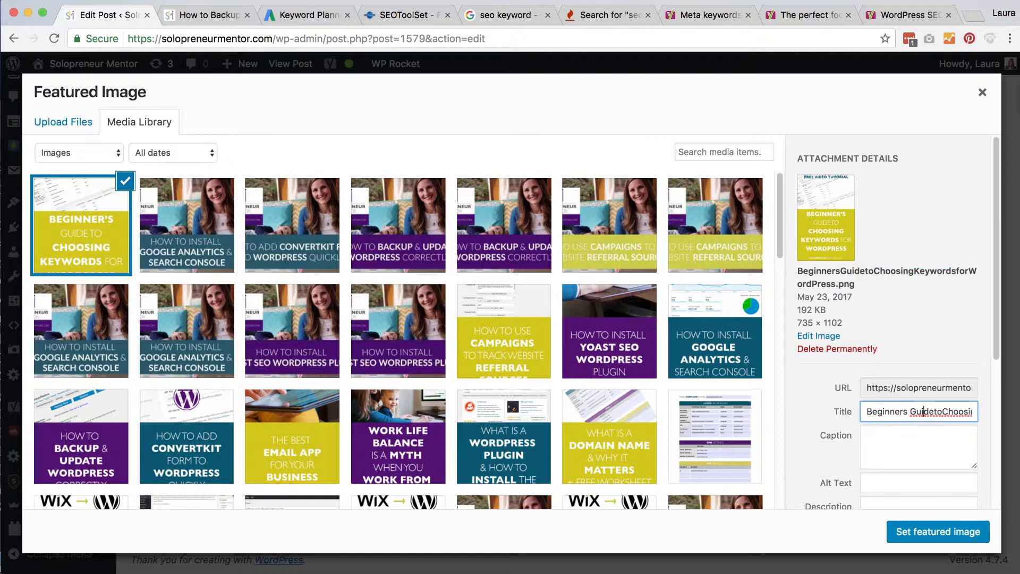
key(Right)
key(Right)
key(End)
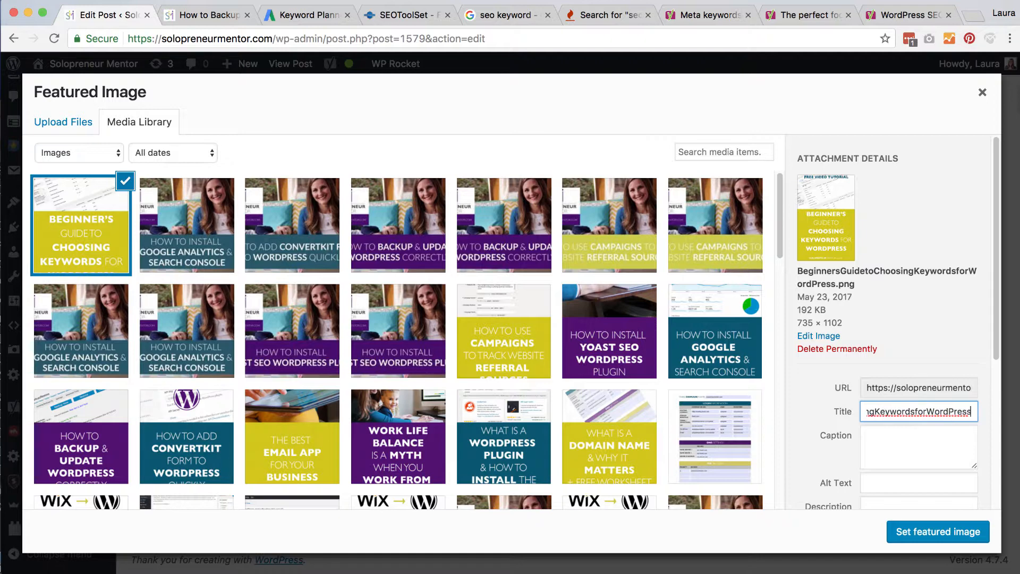
click(876, 411)
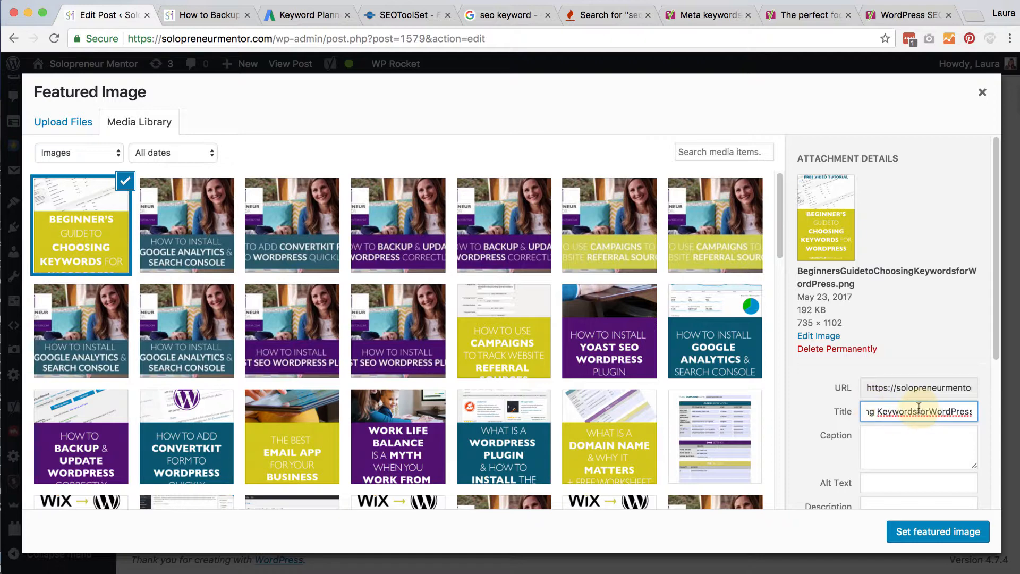
click(918, 411)
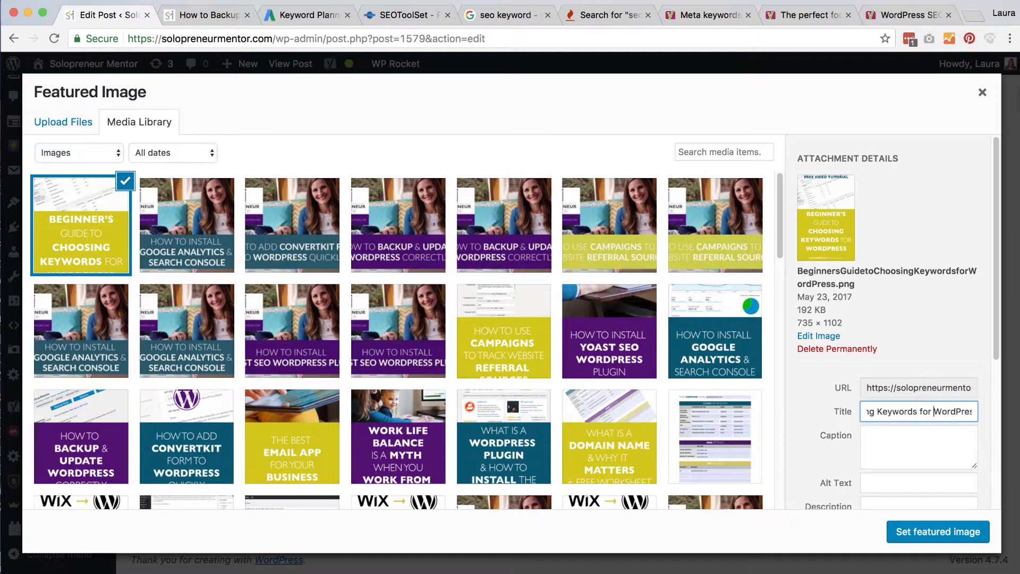
Reuse the image title "Beginners Guide to Choosing Keywords for WordPress" as its alt text and set the image as the post's featured image.
triple_click(939, 413)
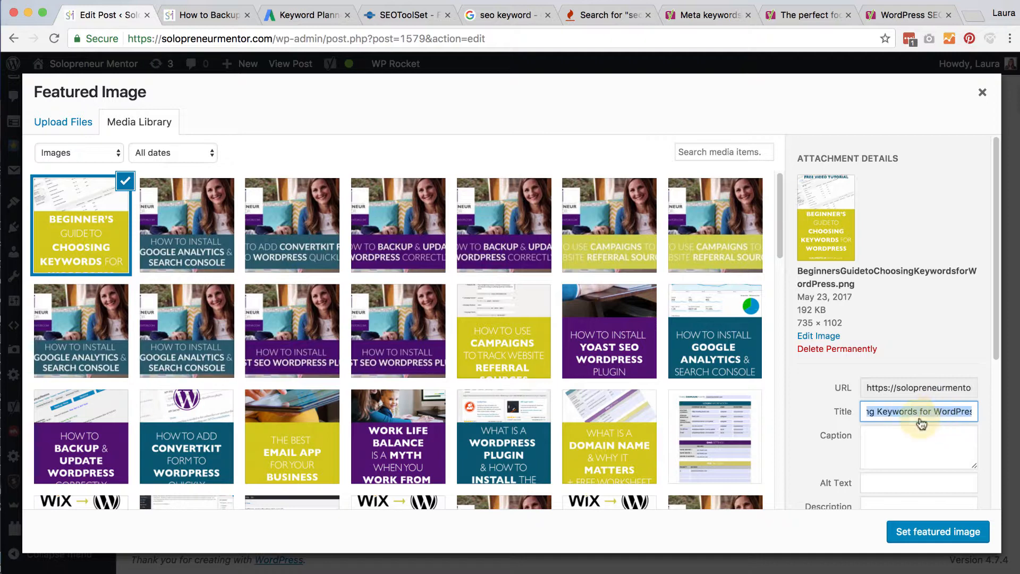
click(887, 483)
text(Beginners Guide to Choosing Keywords for WordPress)
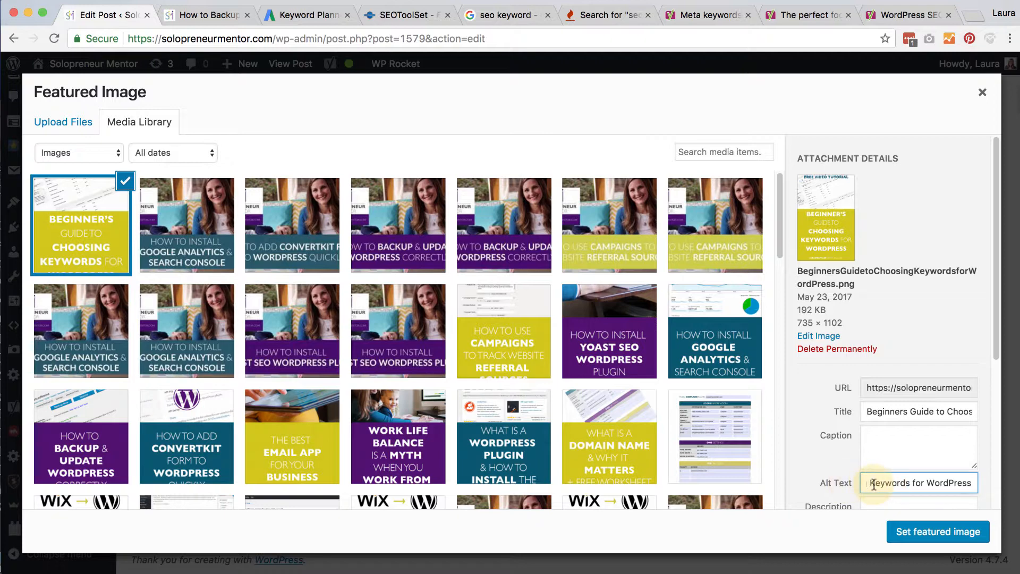
scroll(884, 468, down, 3)
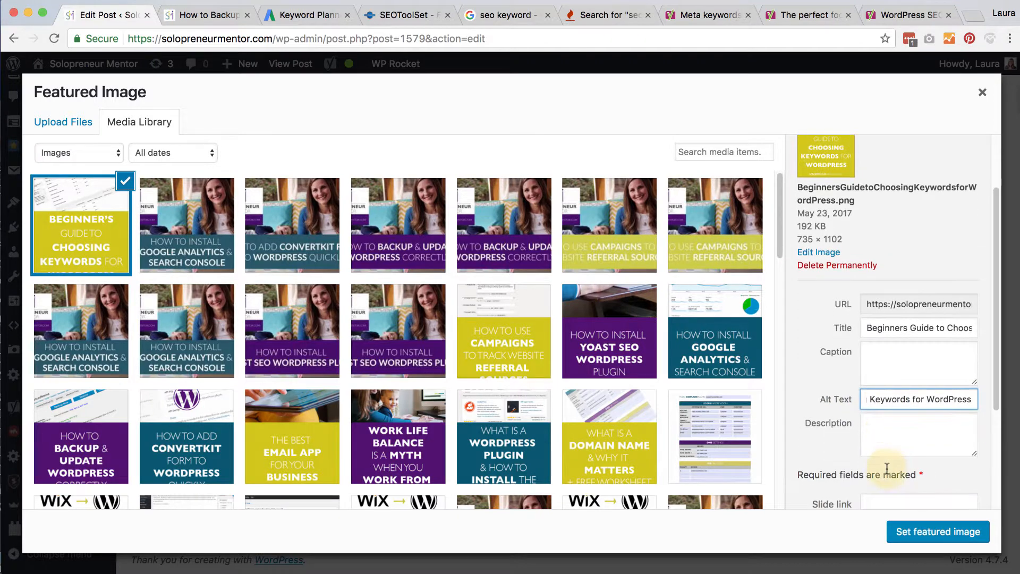
click(938, 532)
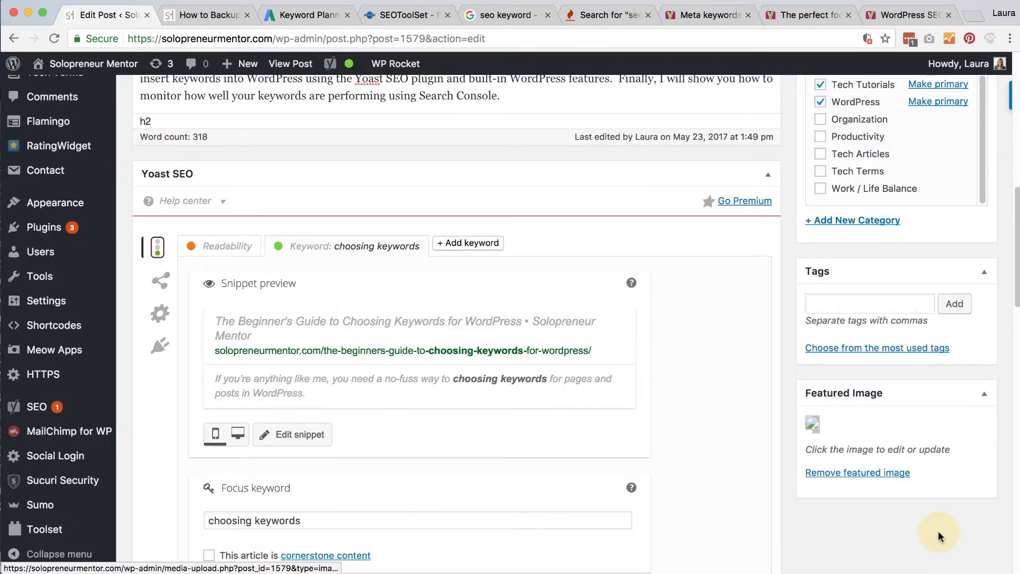
Review the full Yoast SEO analysis list, highlighting the meta description length advice and comparing it with the snippet preview.
scroll(729, 467, down, 1)
scroll(729, 467, down, 5)
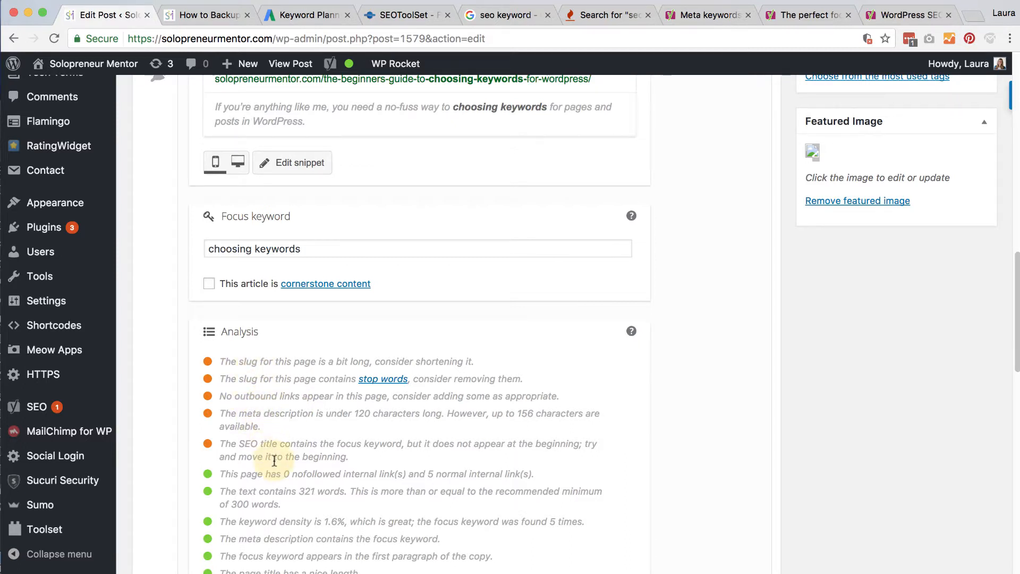
triple_click(219, 421)
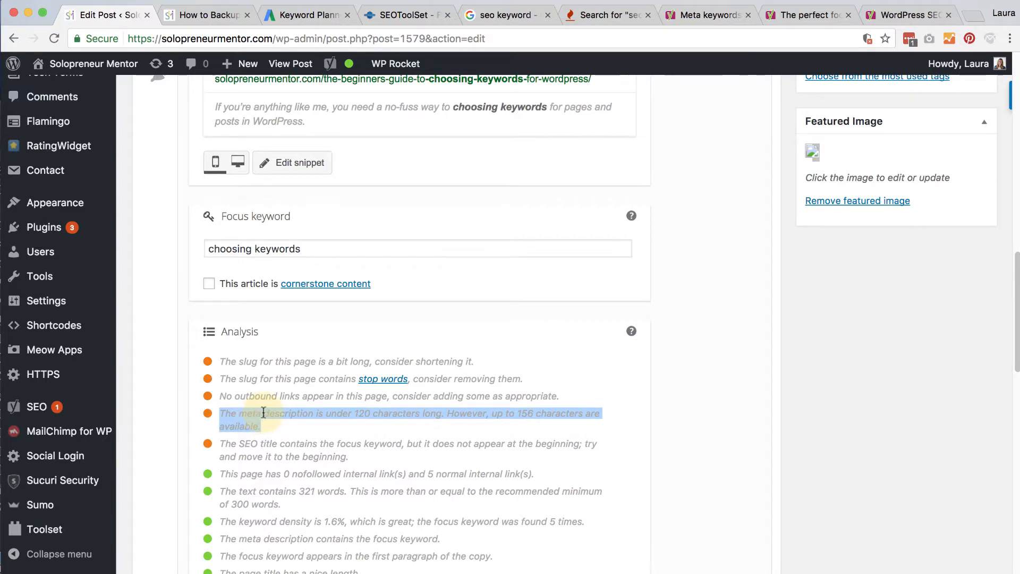
scroll(263, 416, up, 5)
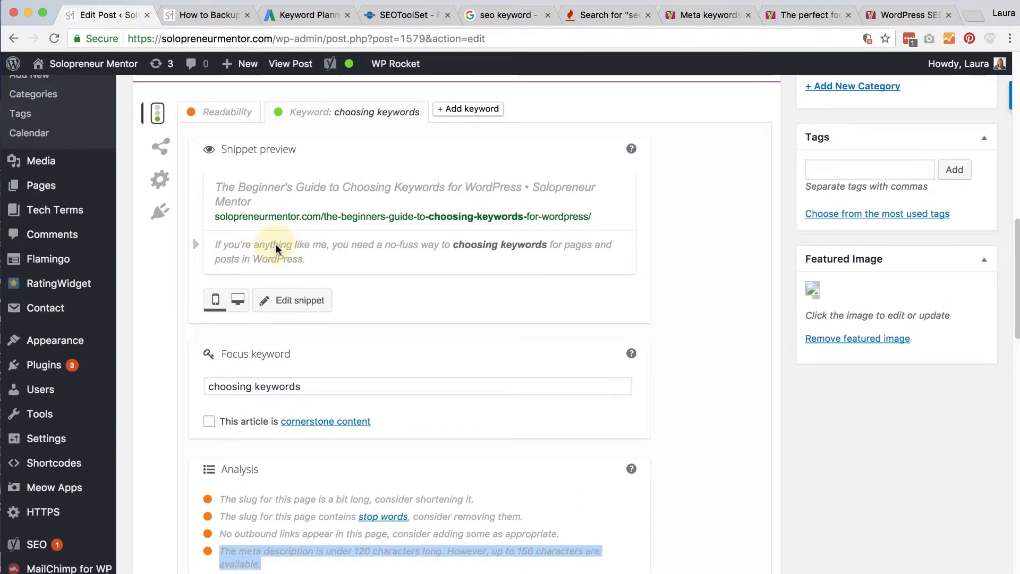
scroll(343, 427, down, 2)
scroll(343, 427, down, 4)
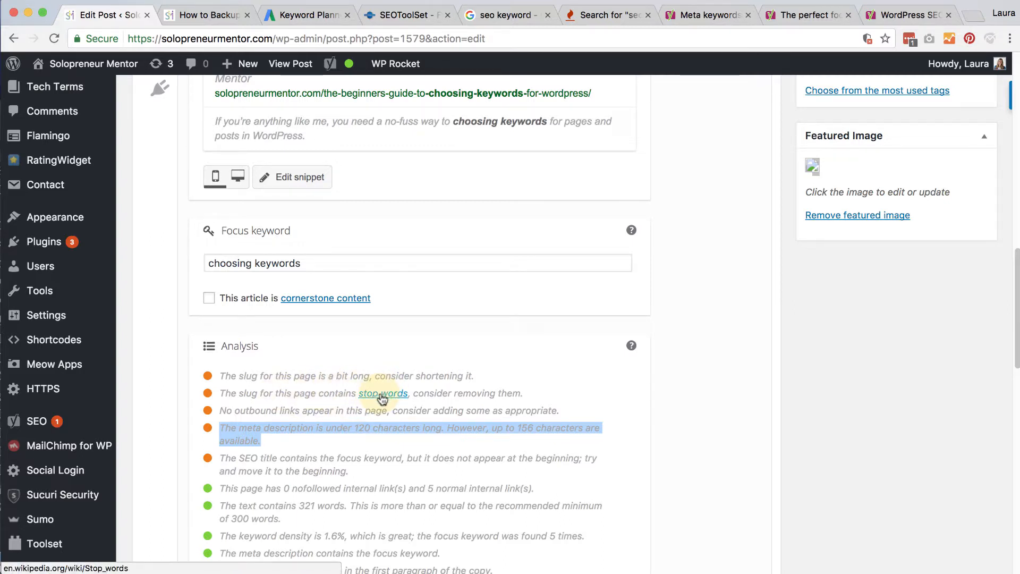
scroll(406, 418, down, 3)
scroll(407, 421, down, 3)
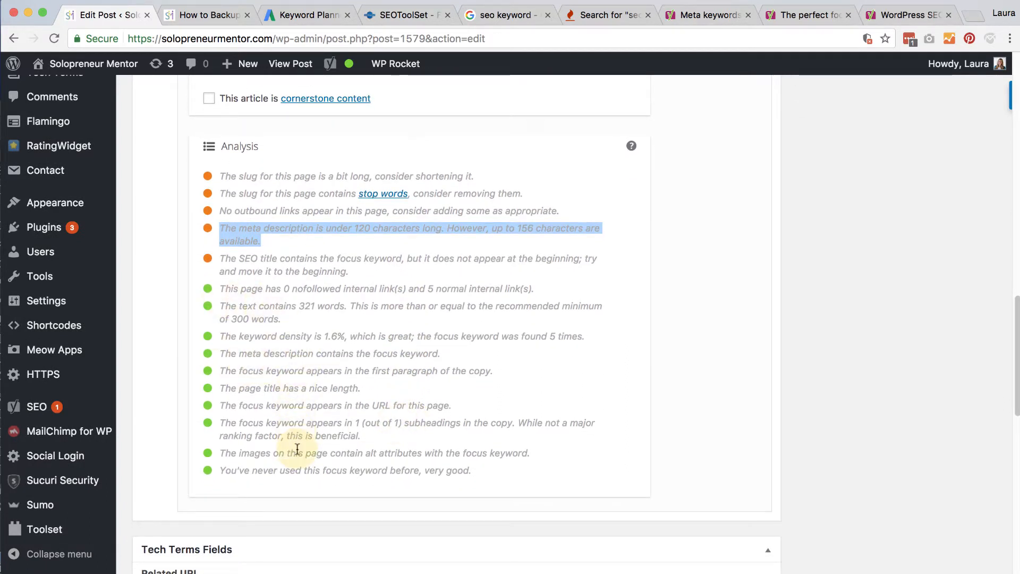
Check the post's SEO score in its publishing details, then review the Yoast readability analysis and return to the keyword analysis.
scroll(297, 448, up, 16)
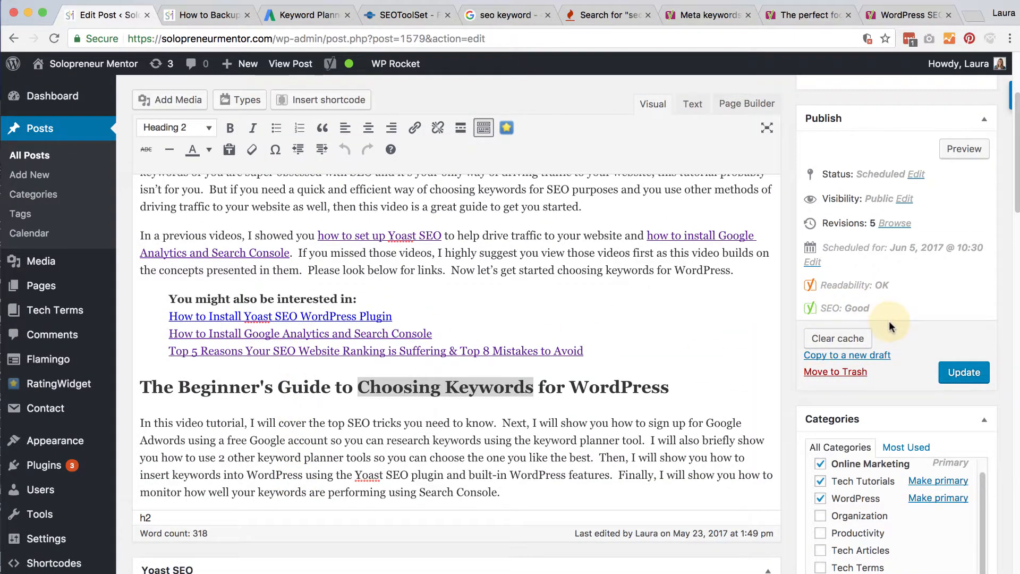
click(844, 307)
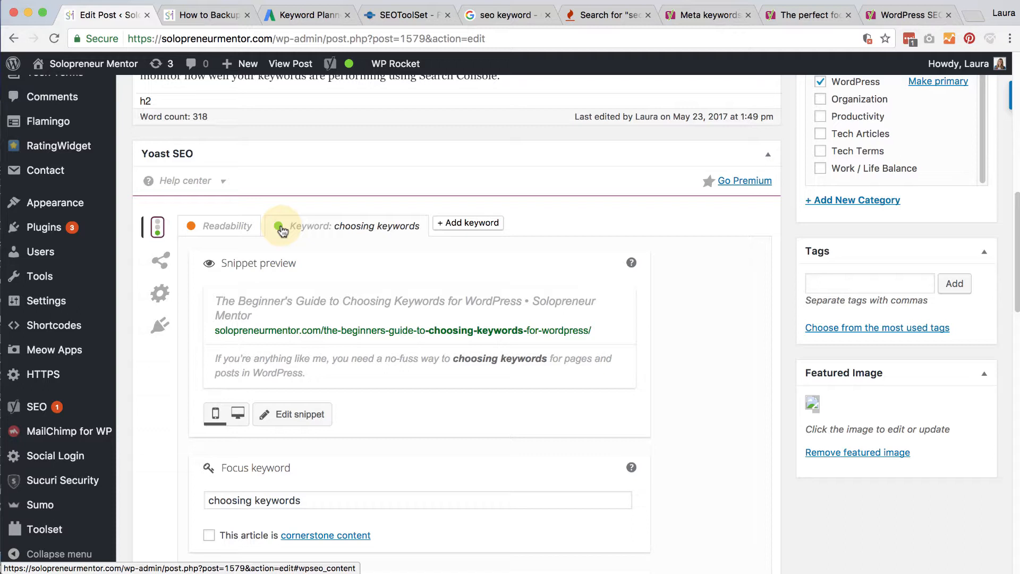
click(211, 228)
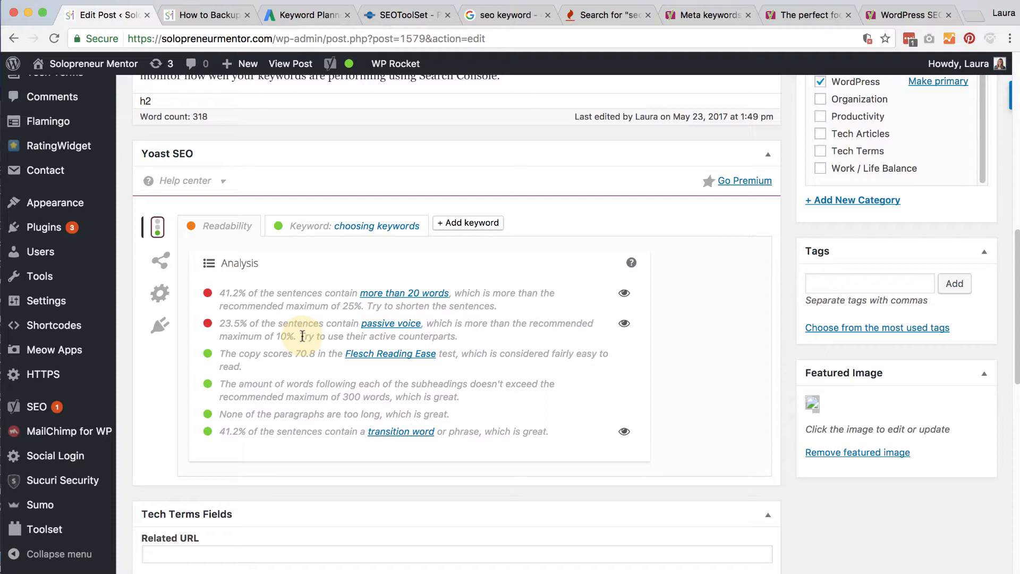
click(335, 226)
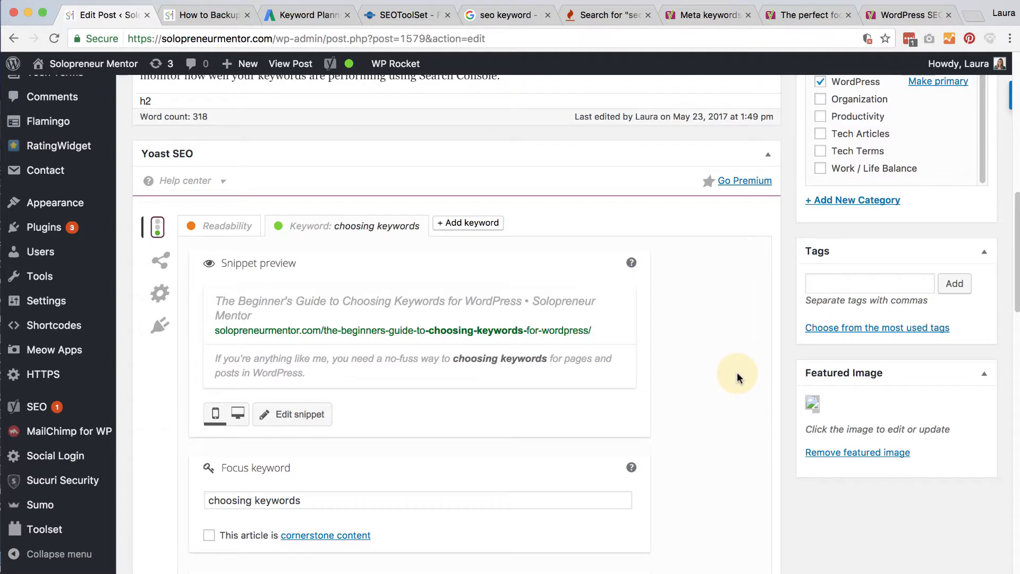
Update the scheduled post to save its keyword and featured image changes.
scroll(737, 377, down, 3)
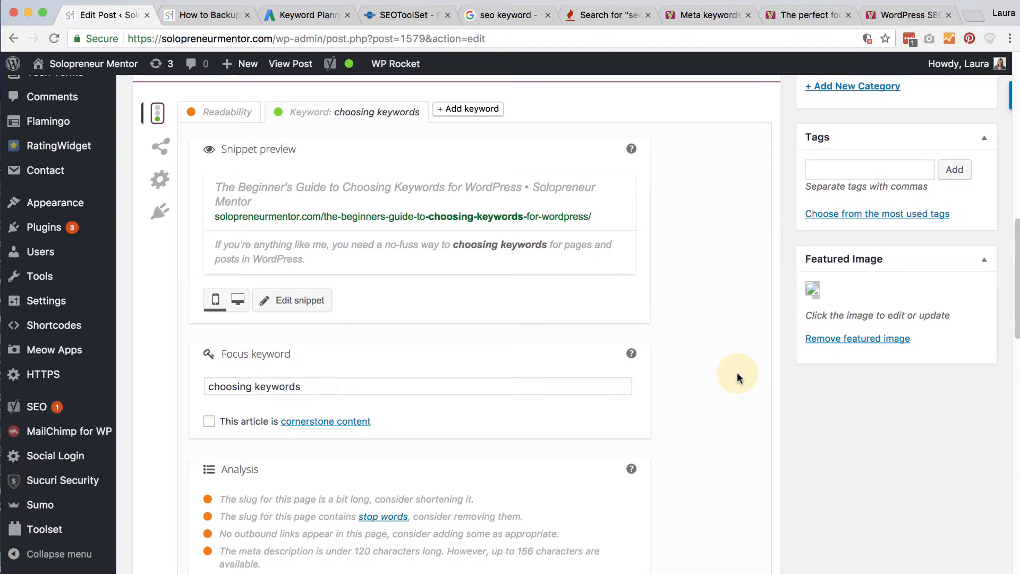
scroll(737, 377, up, 7)
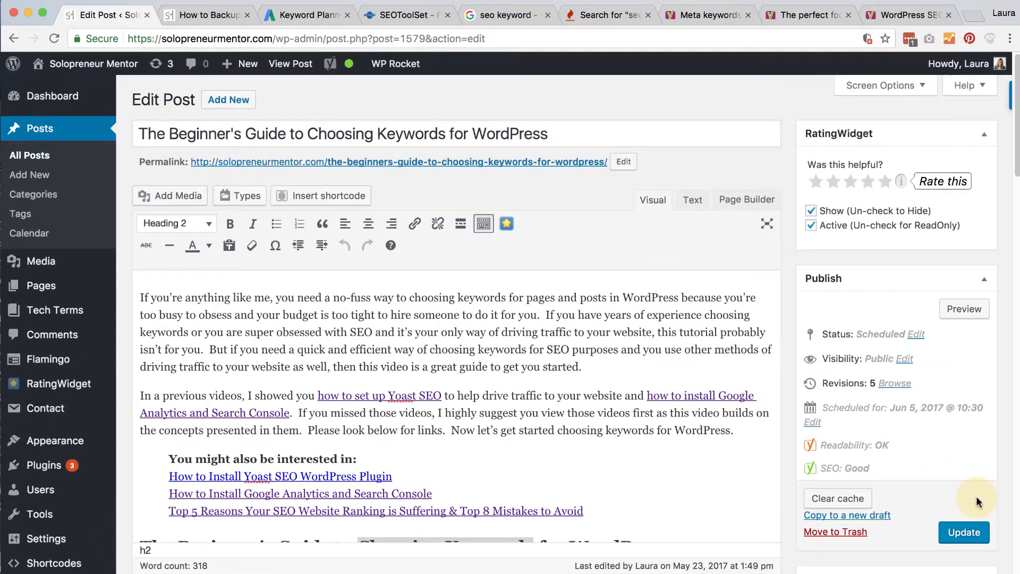
click(966, 532)
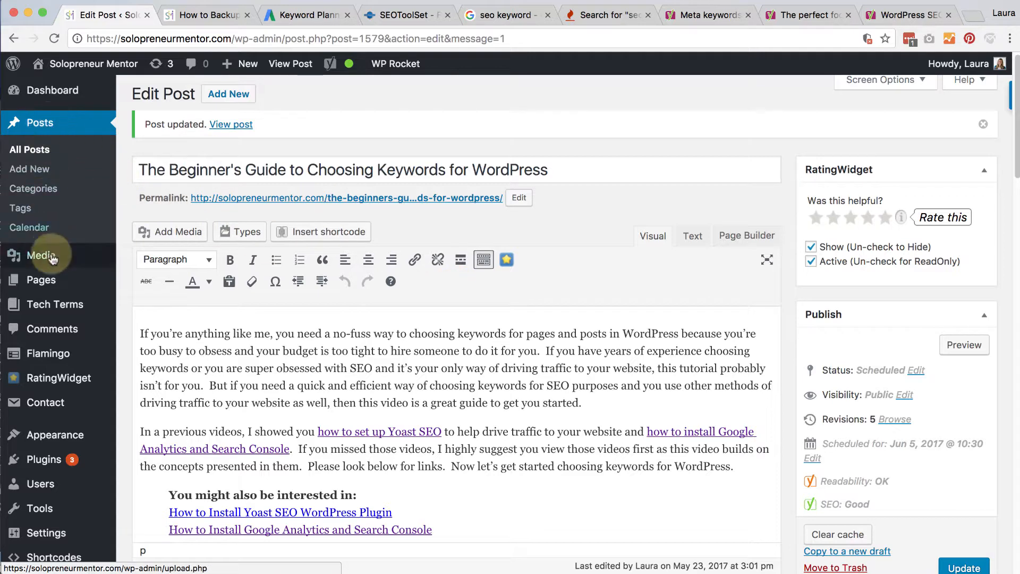
Open the Resources for Solopreneurs page for editing from the site's list of pages.
click(48, 284)
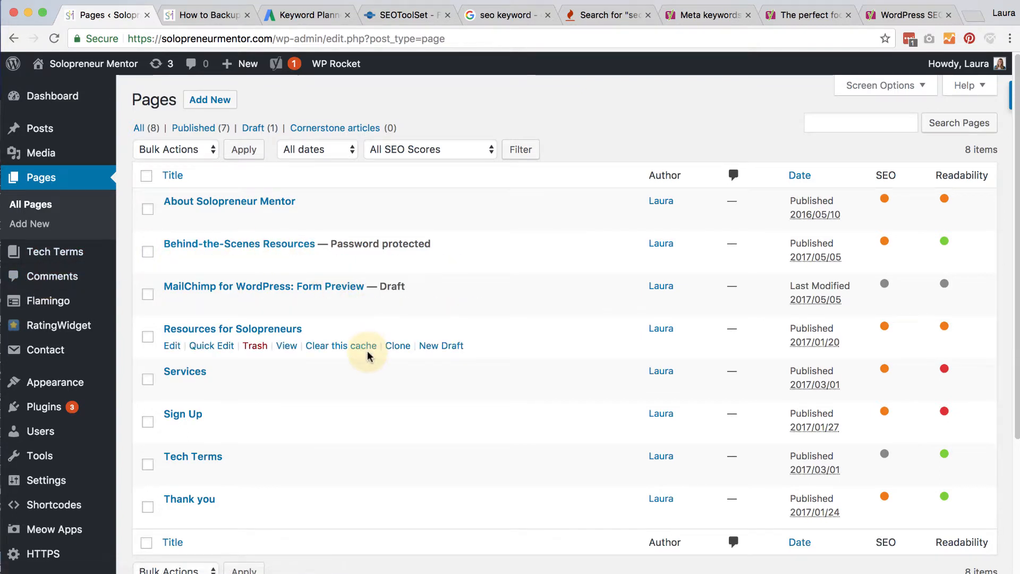
scroll(368, 355, down, 1)
scroll(367, 353, down, 1)
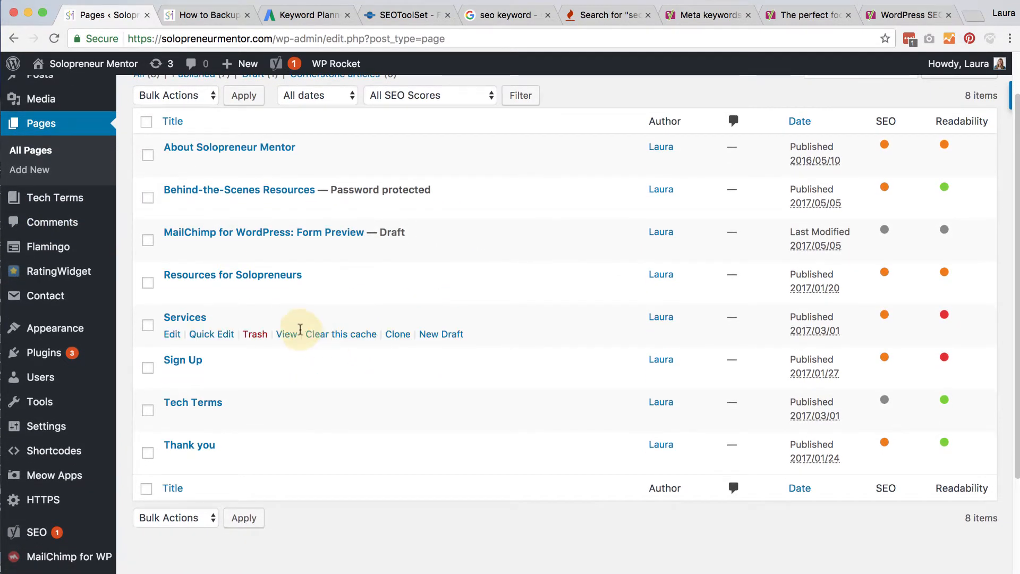
click(172, 292)
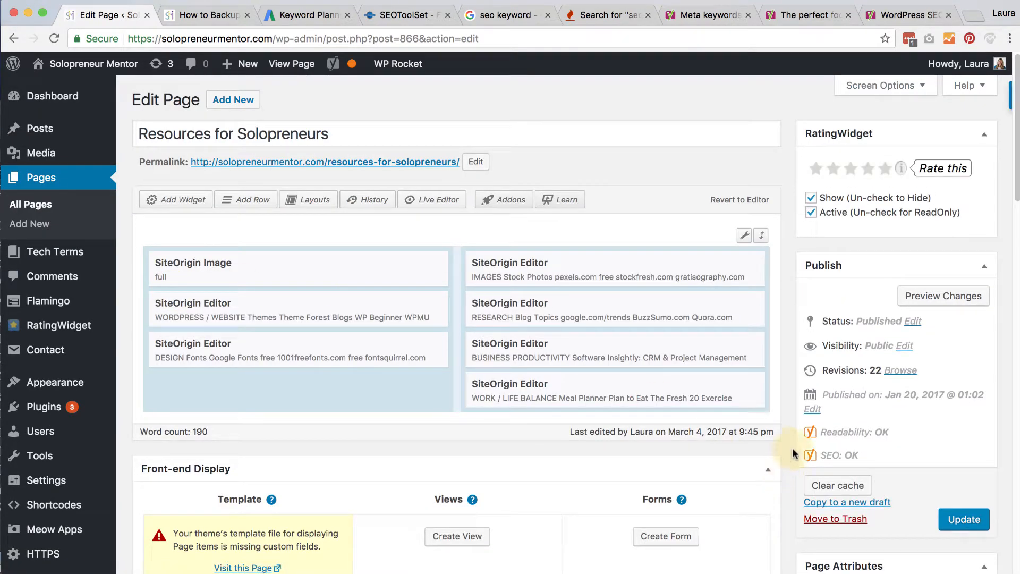
Compare the page's Yoast focus keyword "resources for solopreneurs" with its title and snippet preview, highlighting the keyword and the title.
scroll(791, 502, down, 12)
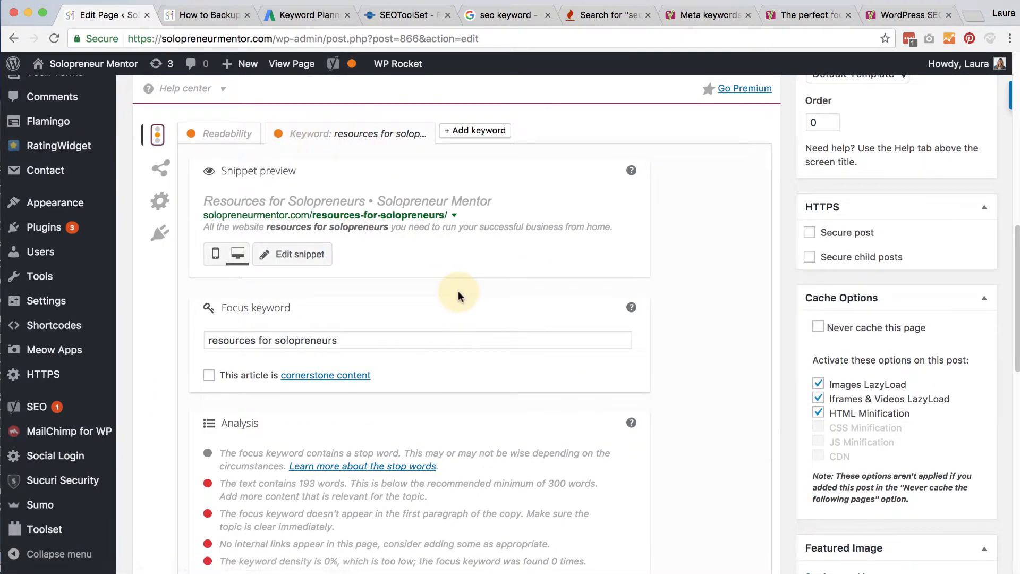
triple_click(348, 340)
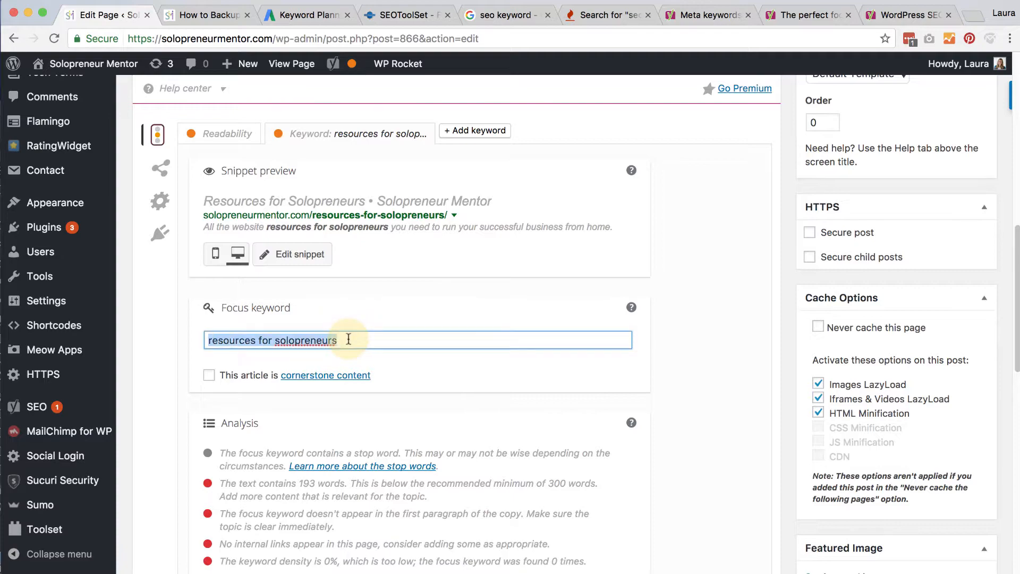
scroll(353, 304, up, 15)
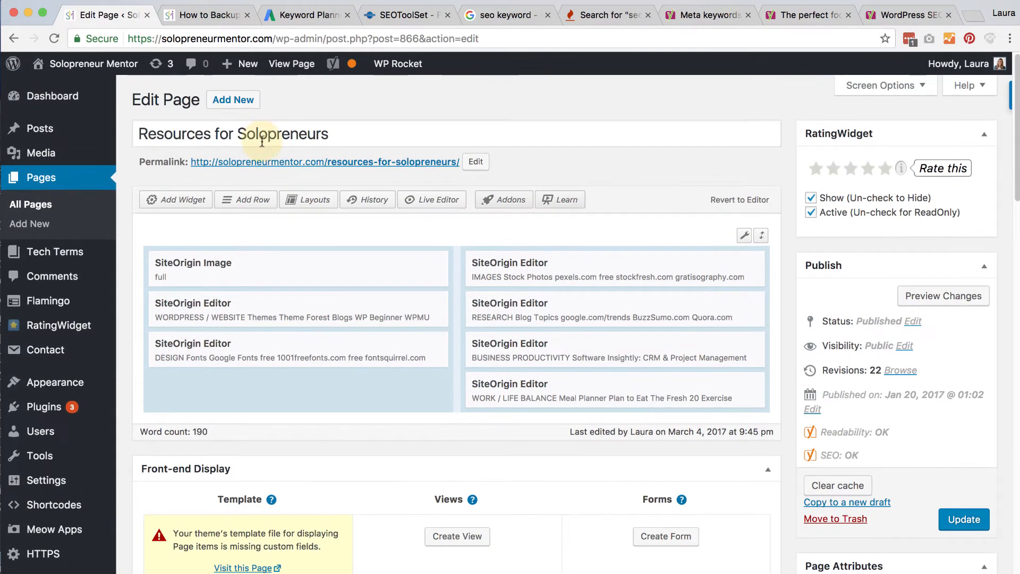
triple_click(252, 130)
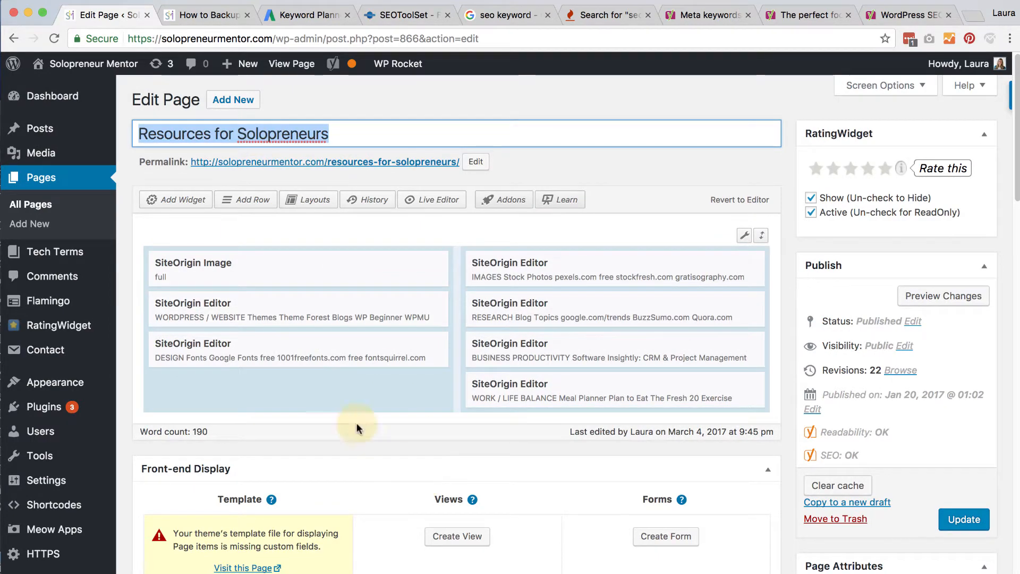
scroll(467, 303, down, 3)
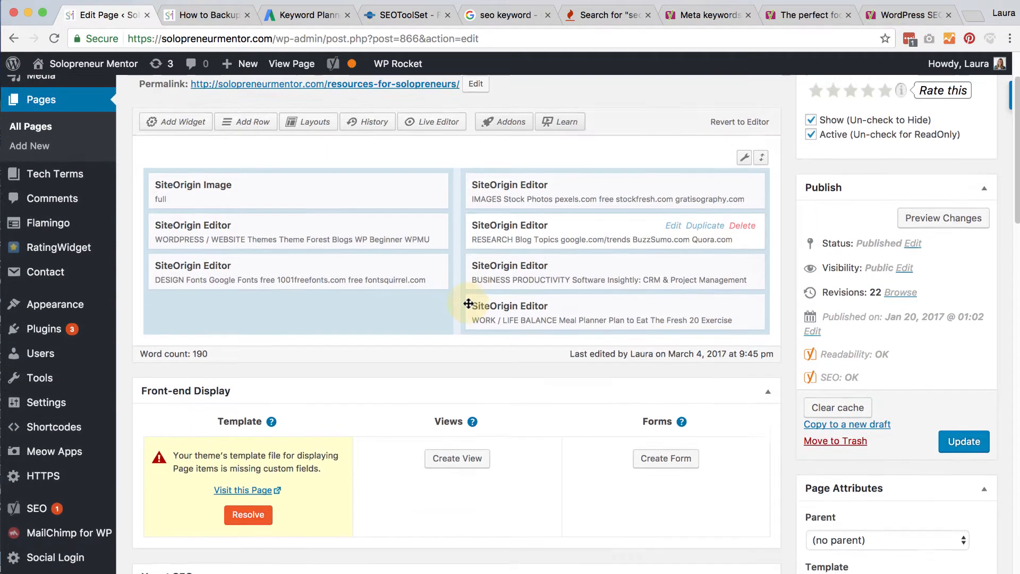
scroll(468, 303, down, 10)
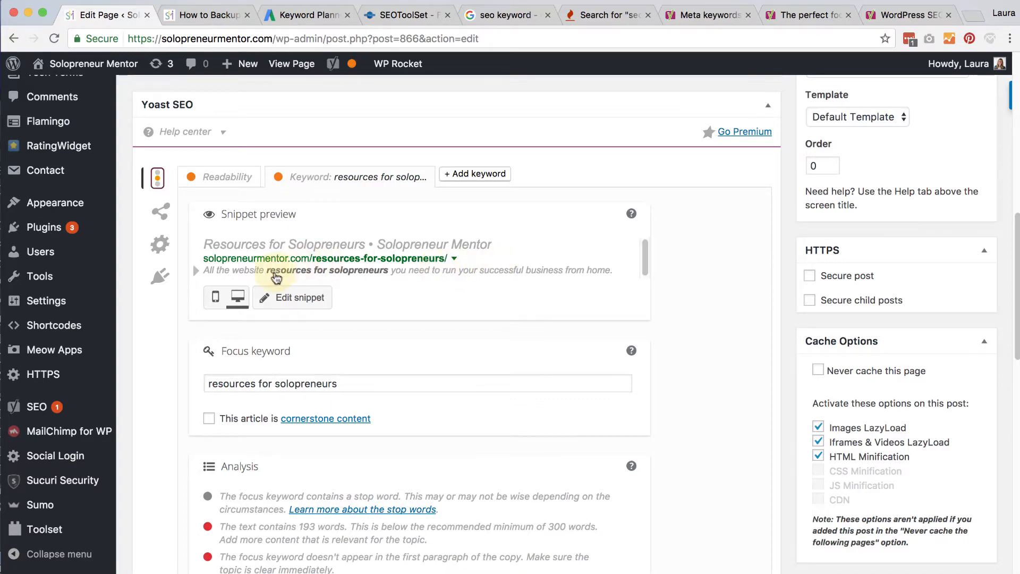
Examine the page's permalink, Yoast snippet preview and SEO analysis list for how the focus keyword is used.
scroll(329, 236, up, 15)
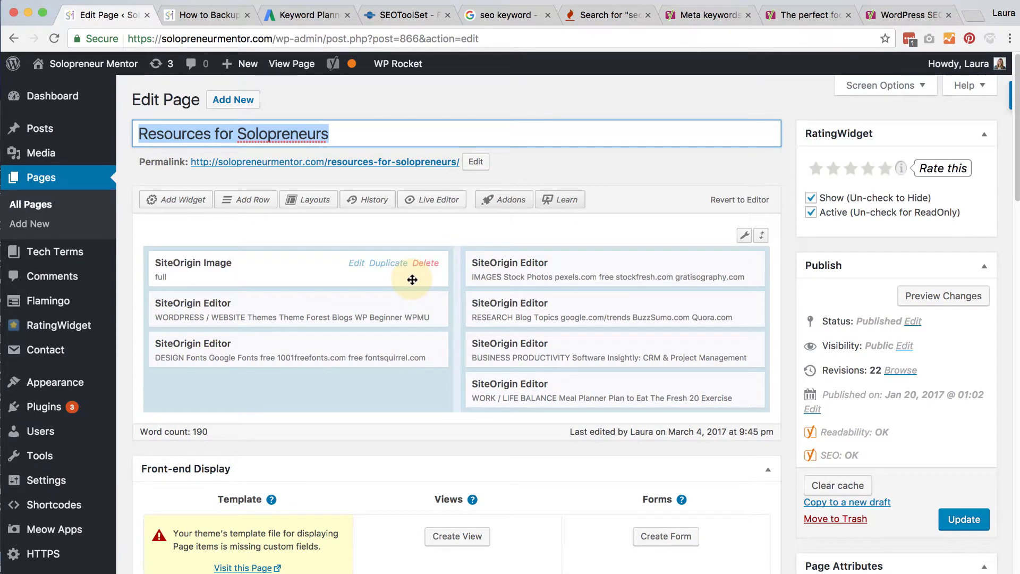
scroll(412, 279, down, 10)
scroll(412, 283, down, 2)
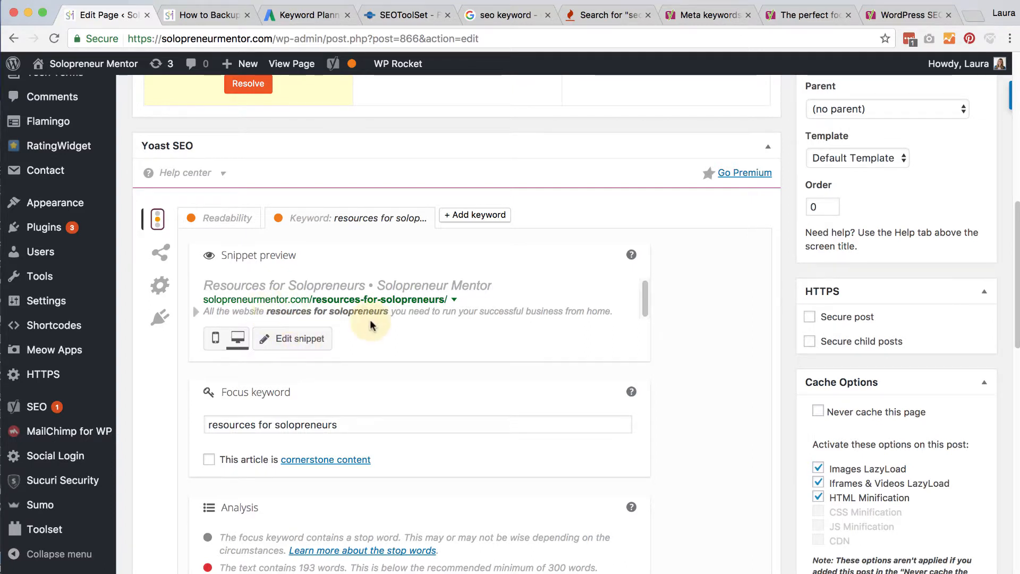
scroll(378, 329, down, 1)
scroll(378, 328, down, 2)
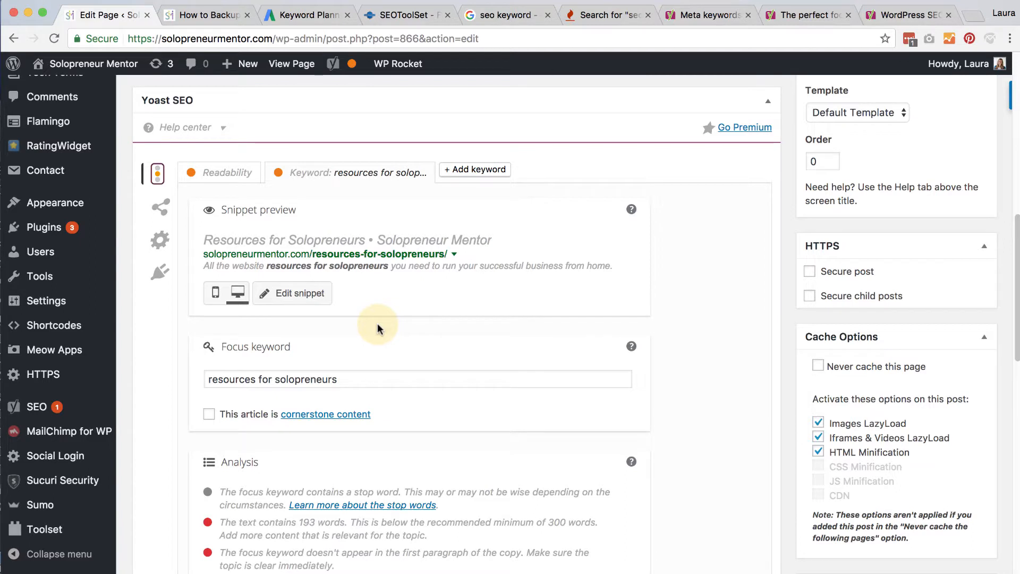
scroll(378, 329, down, 5)
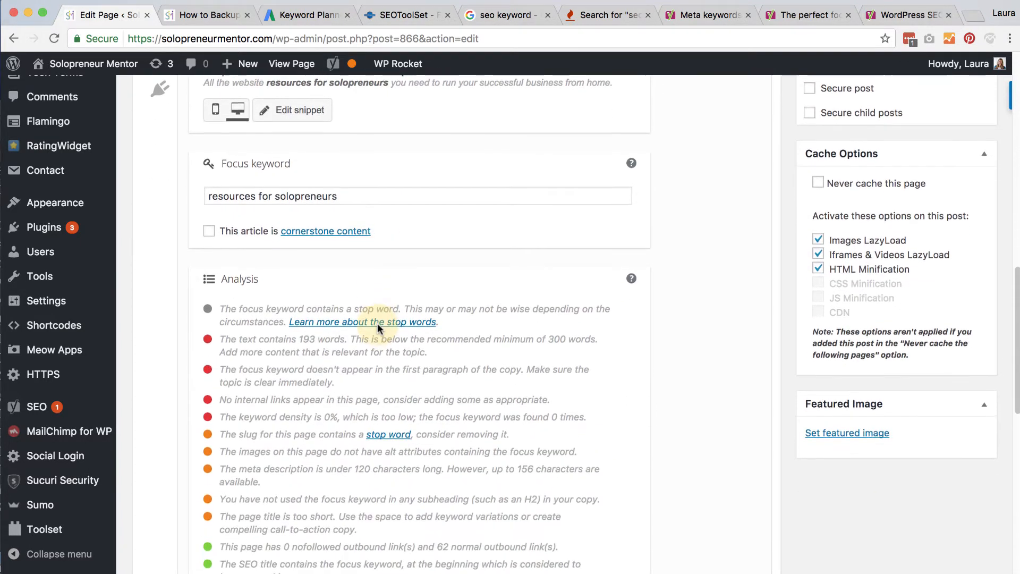
scroll(337, 342, down, 1)
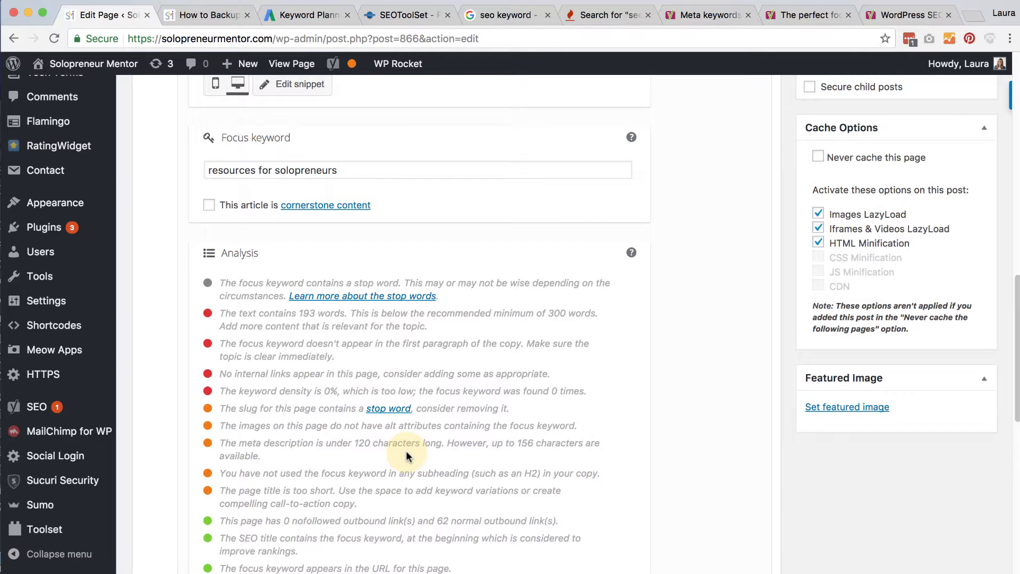
scroll(406, 455, down, 2)
scroll(406, 455, up, 15)
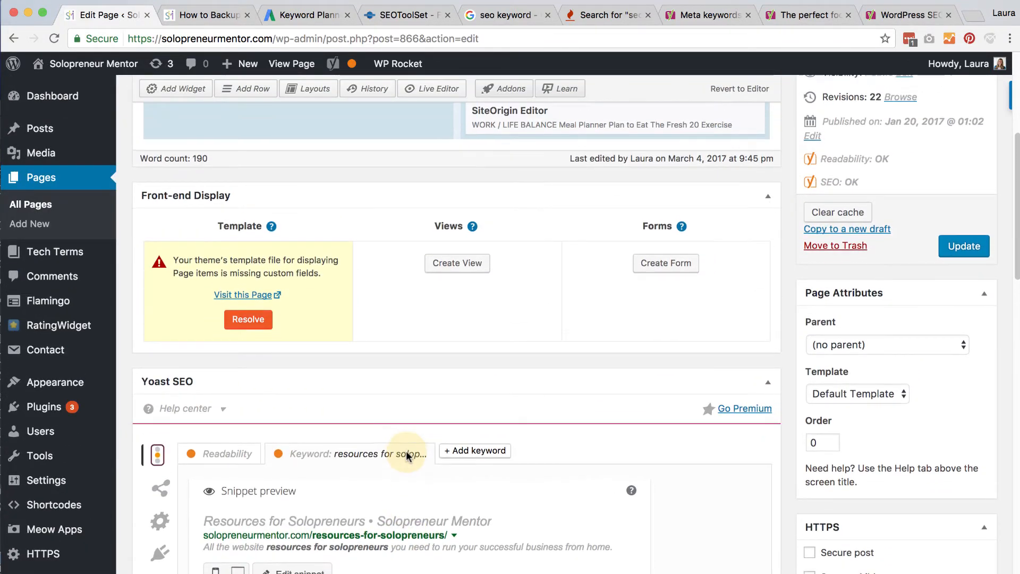
Look over the page's content widgets, focus keyword, cornerstone content option, cache options and publishing details.
scroll(407, 455, down, 5)
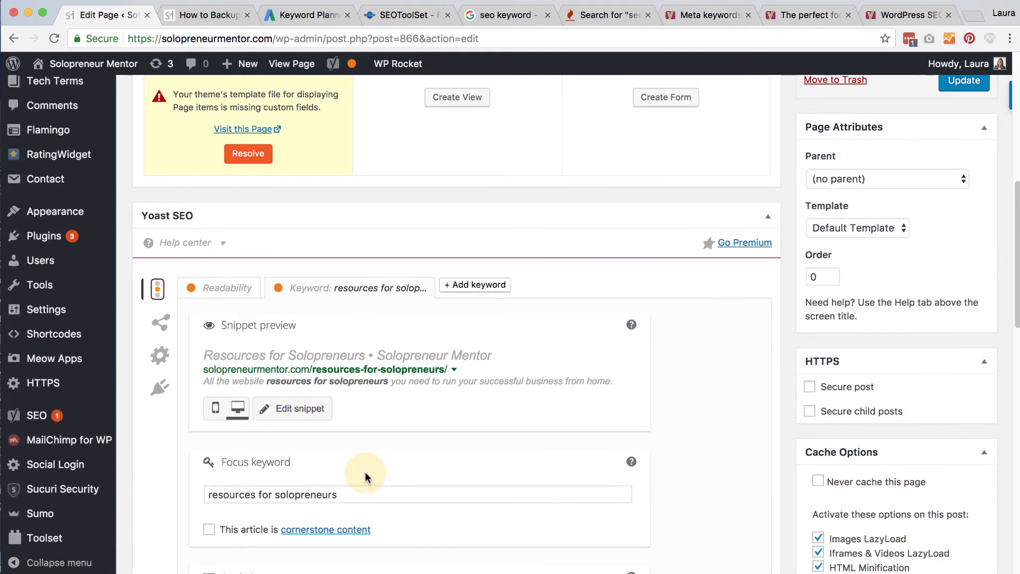
scroll(365, 476, down, 4)
scroll(364, 477, up, 18)
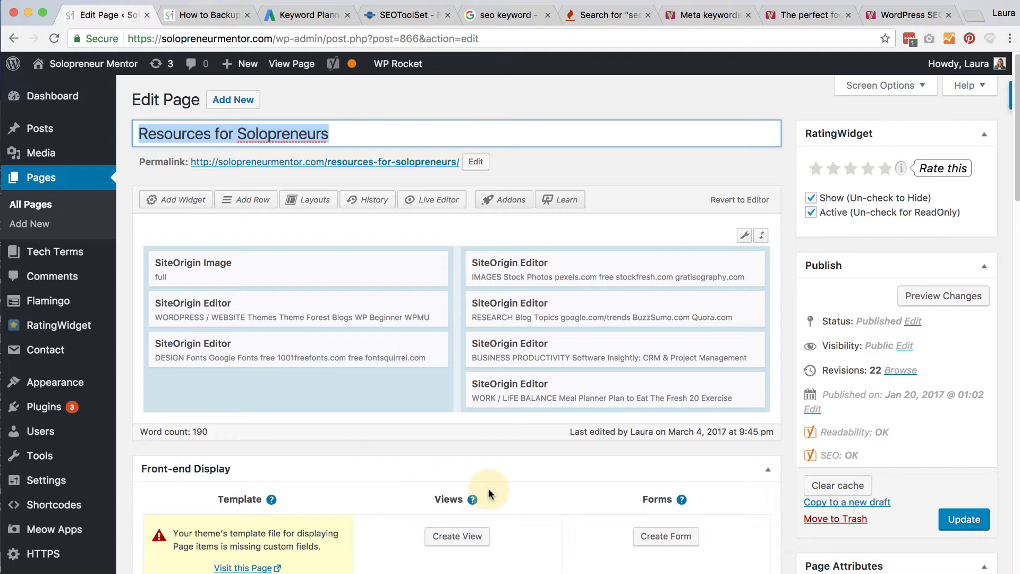
scroll(478, 486, down, 6)
scroll(489, 493, down, 6)
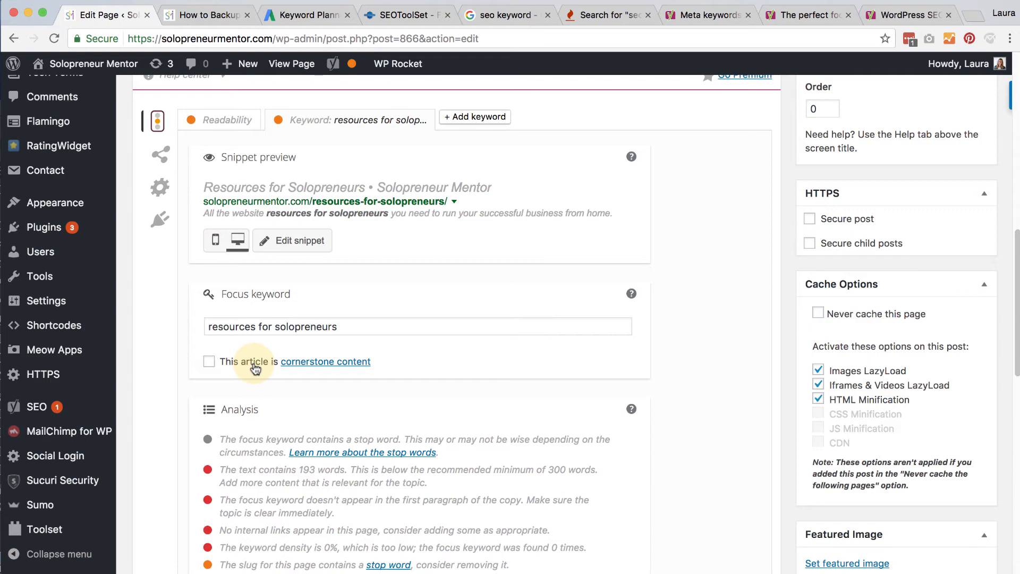
scroll(255, 368, up, 12)
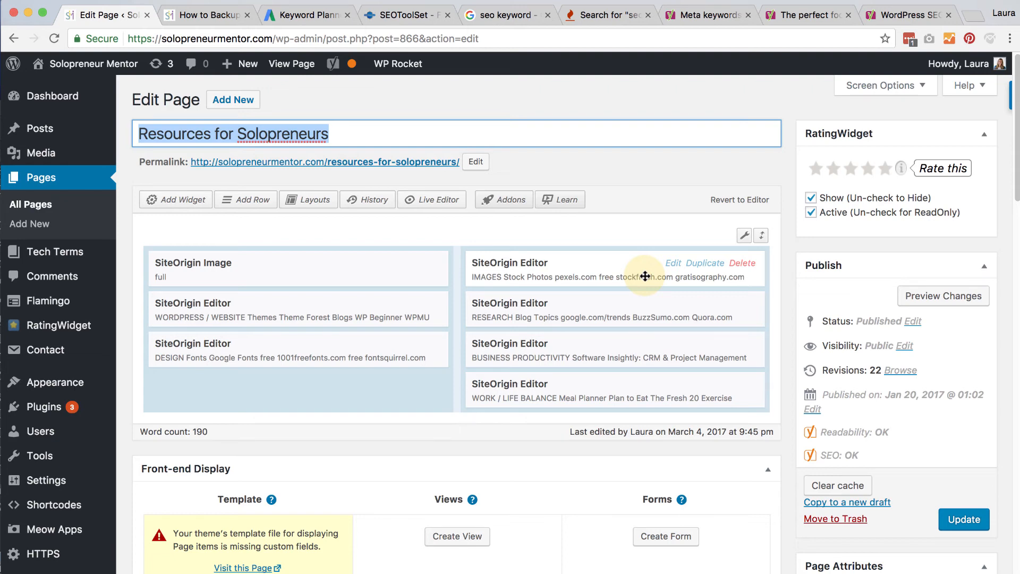
scroll(898, 469, down, 10)
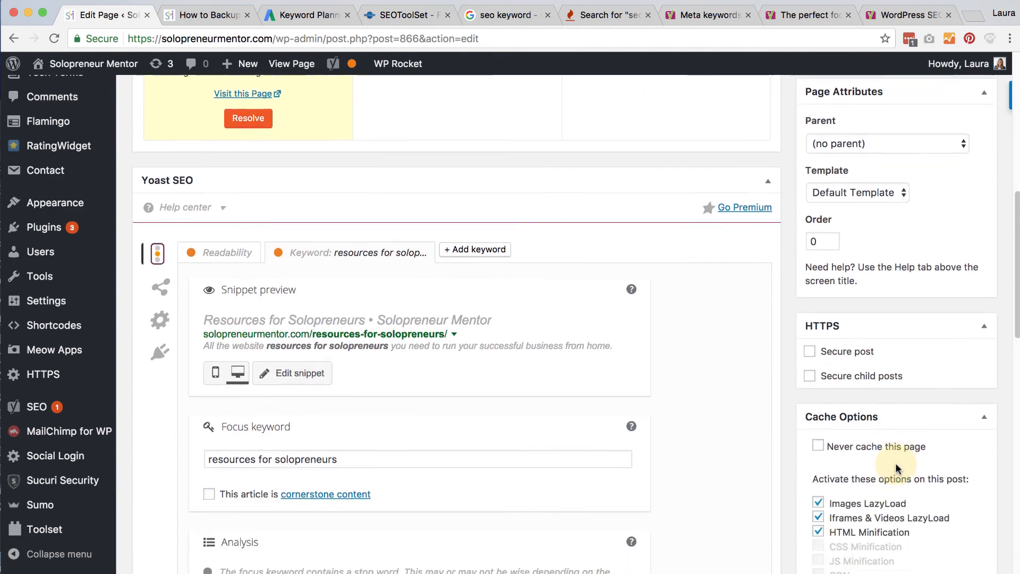
scroll(896, 467, down, 8)
scroll(895, 468, up, 5)
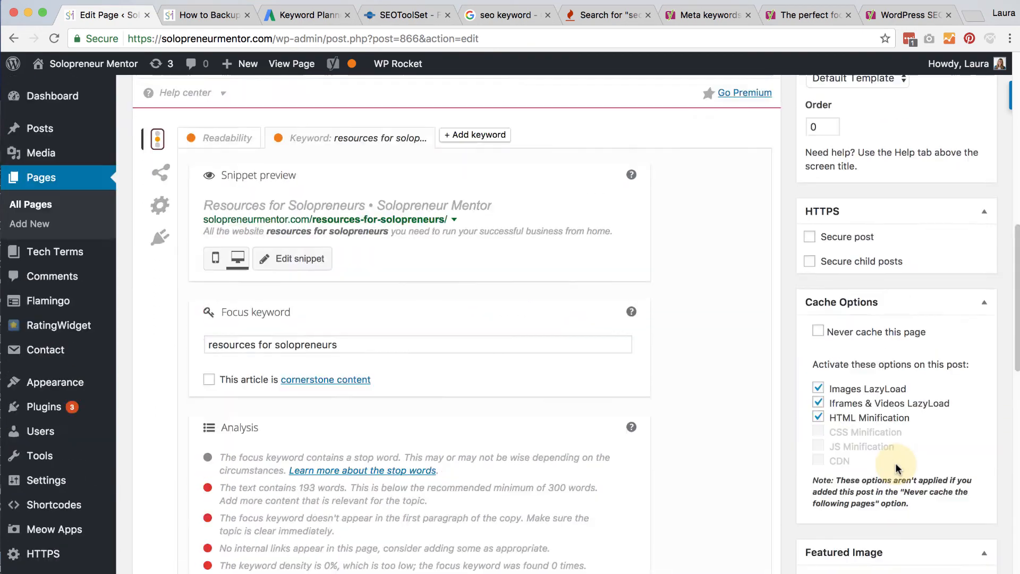
scroll(895, 467, up, 15)
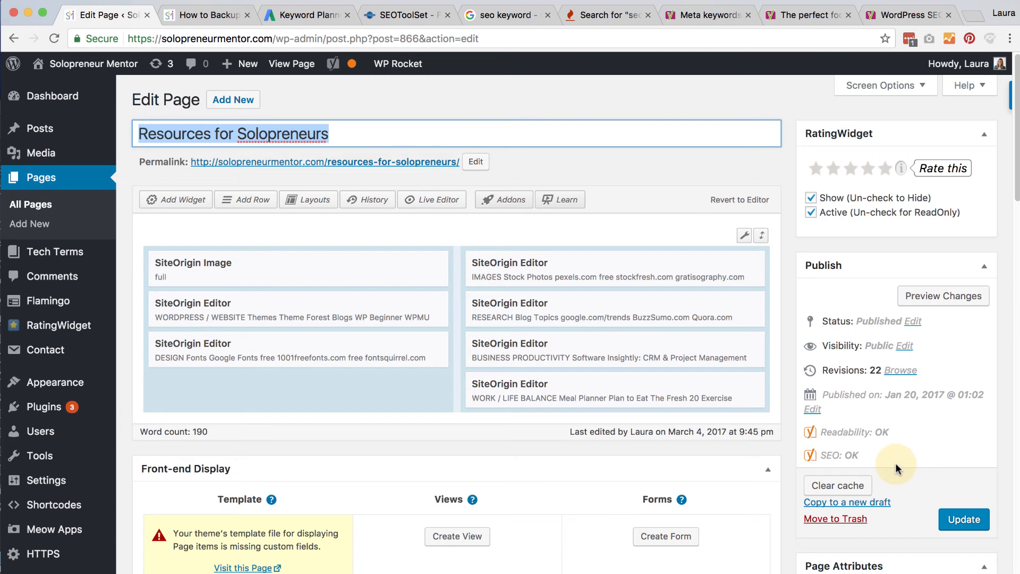
scroll(805, 478, down, 2)
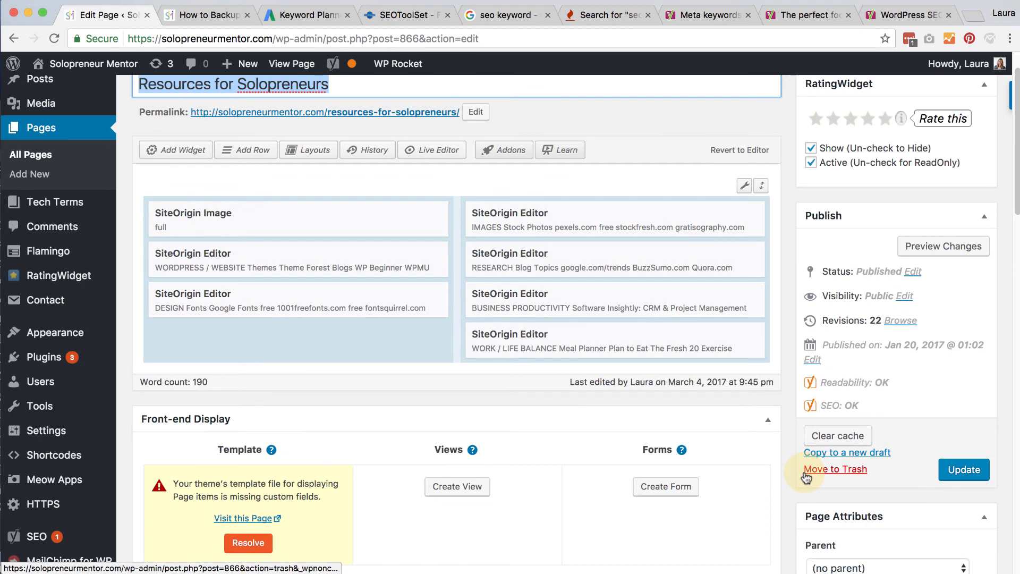